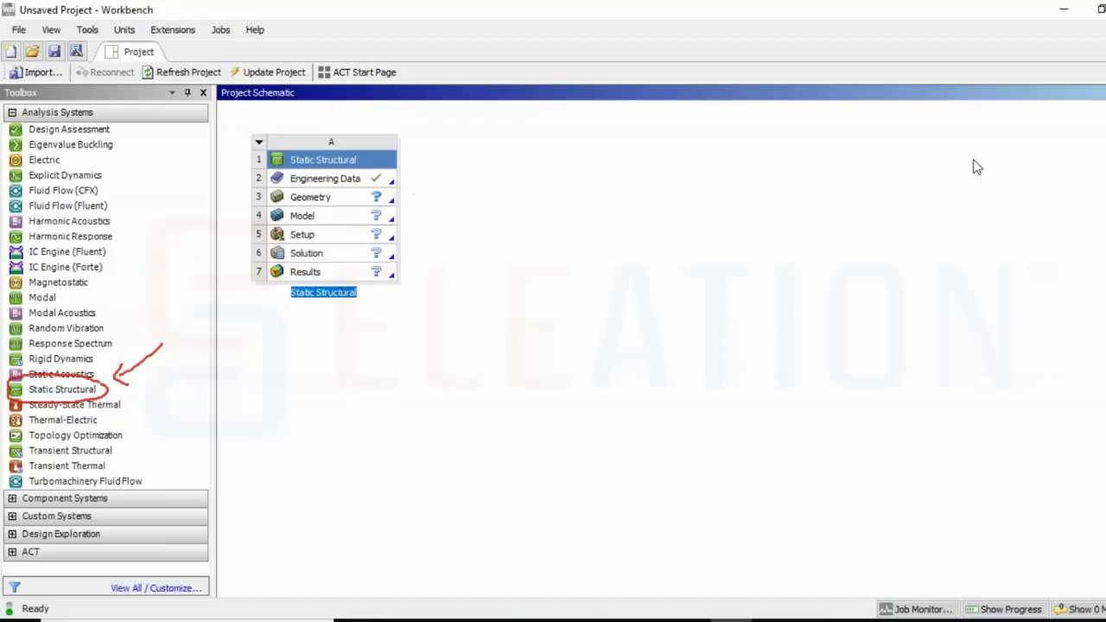
mouse_move(408, 178)
left_mouse_down()
mouse_move(439, 178)
mouse_move(403, 176)
mouse_move(414, 189)
left_mouse_up()
right_click(360, 180)
left_click(376, 191)
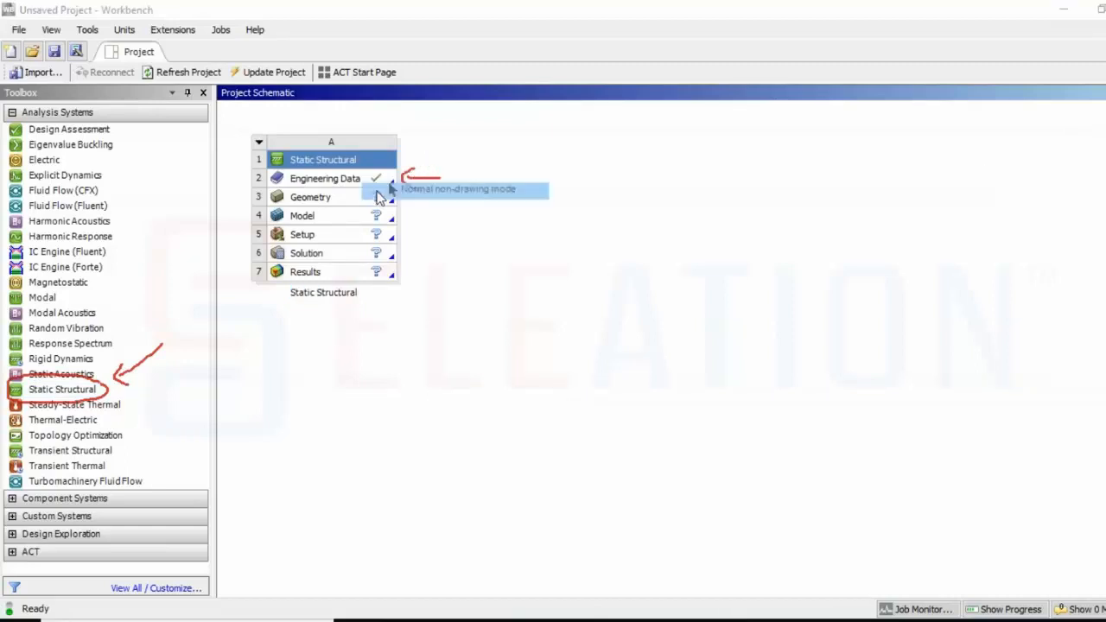
Open Engineering Data to review the default Structural Steel material properties, then close its tab
double_click(346, 178)
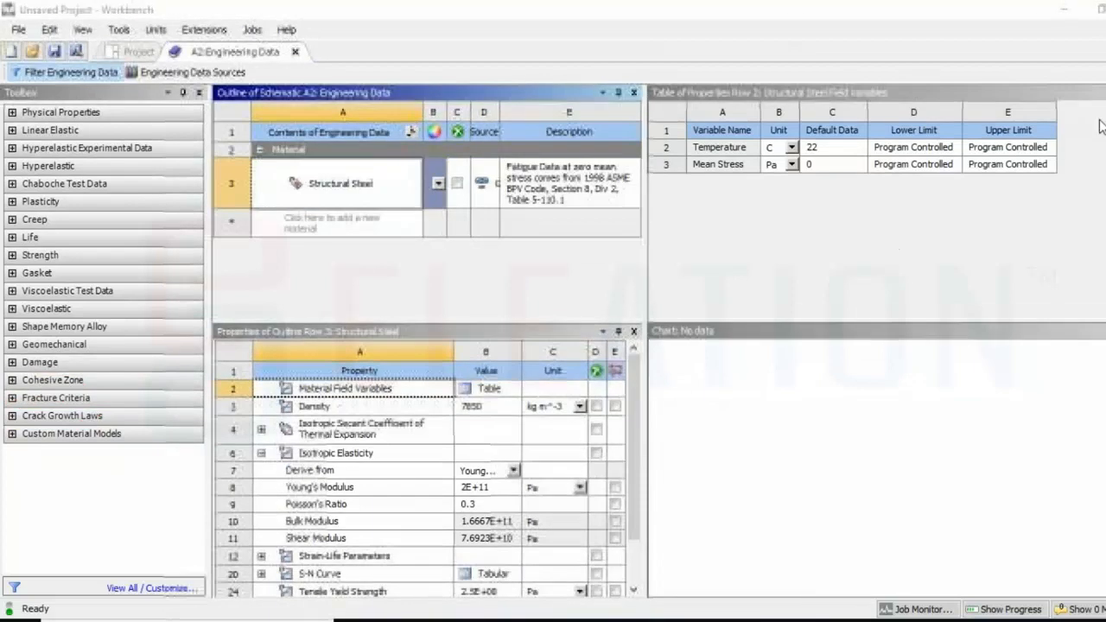
mouse_move(283, 193)
left_mouse_down()
mouse_move(332, 200)
mouse_move(367, 166)
mouse_move(280, 175)
mouse_move(285, 196)
left_mouse_up()
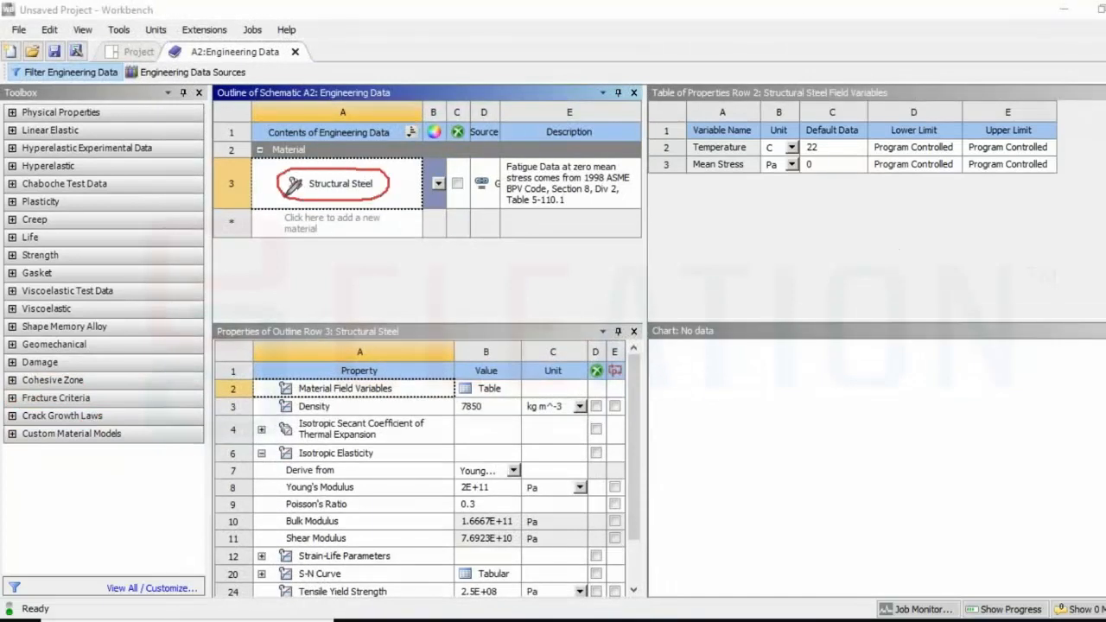
left_click(1102, 216)
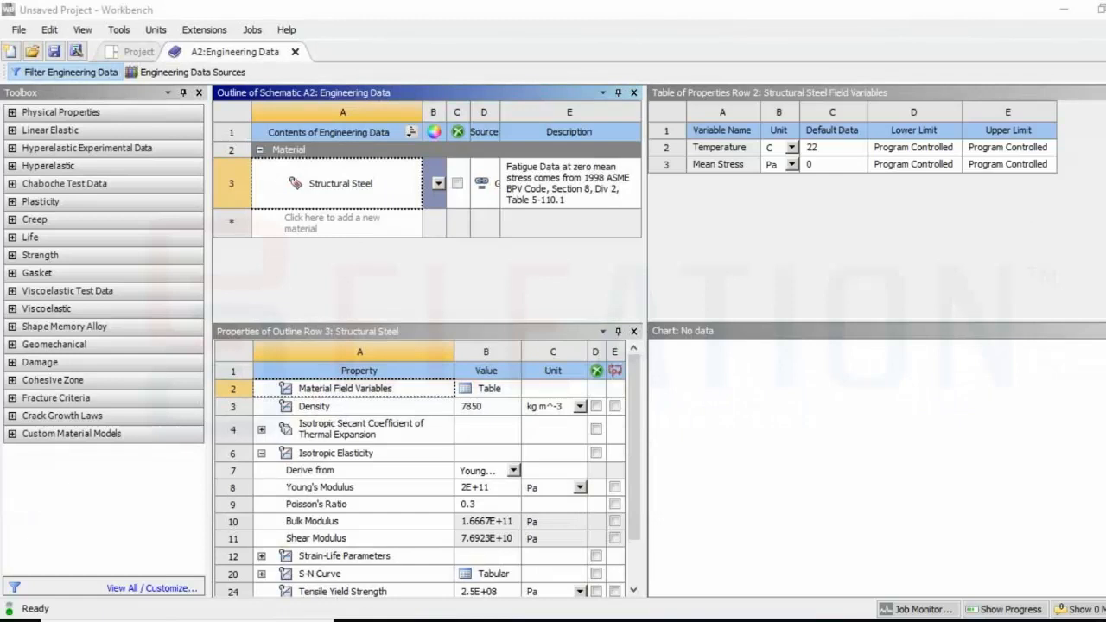
mouse_move(312, 36)
left_mouse_down()
mouse_move(175, 34)
mouse_move(160, 62)
mouse_move(303, 56)
mouse_move(315, 43)
mouse_move(354, 52)
mouse_move(333, 62)
left_mouse_up()
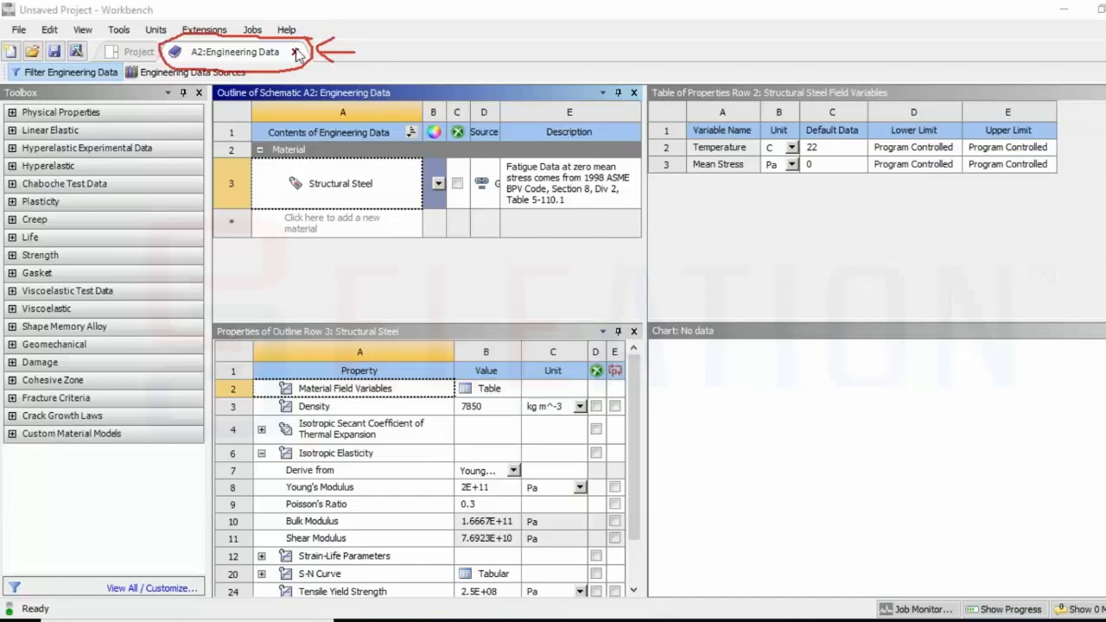
left_click(295, 51)
left_click(1053, 114)
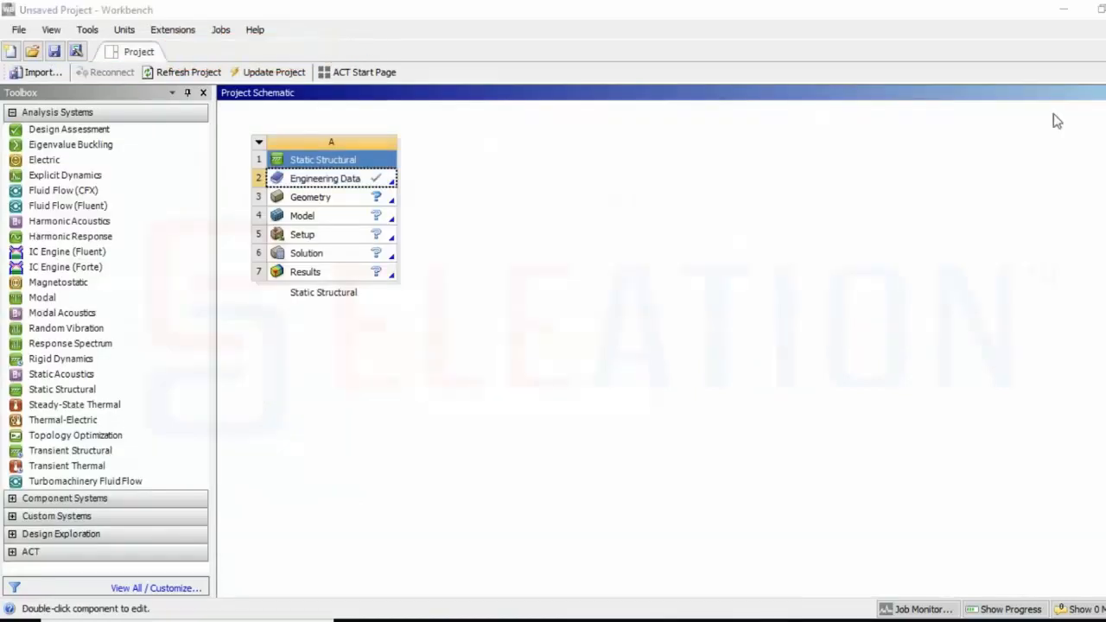
Launch a new DesignModeler geometry from the Static Structural system's Geometry cell
mouse_move(399, 188)
left_mouse_down()
mouse_move(262, 185)
mouse_move(261, 203)
mouse_move(371, 206)
mouse_move(396, 186)
left_mouse_up()
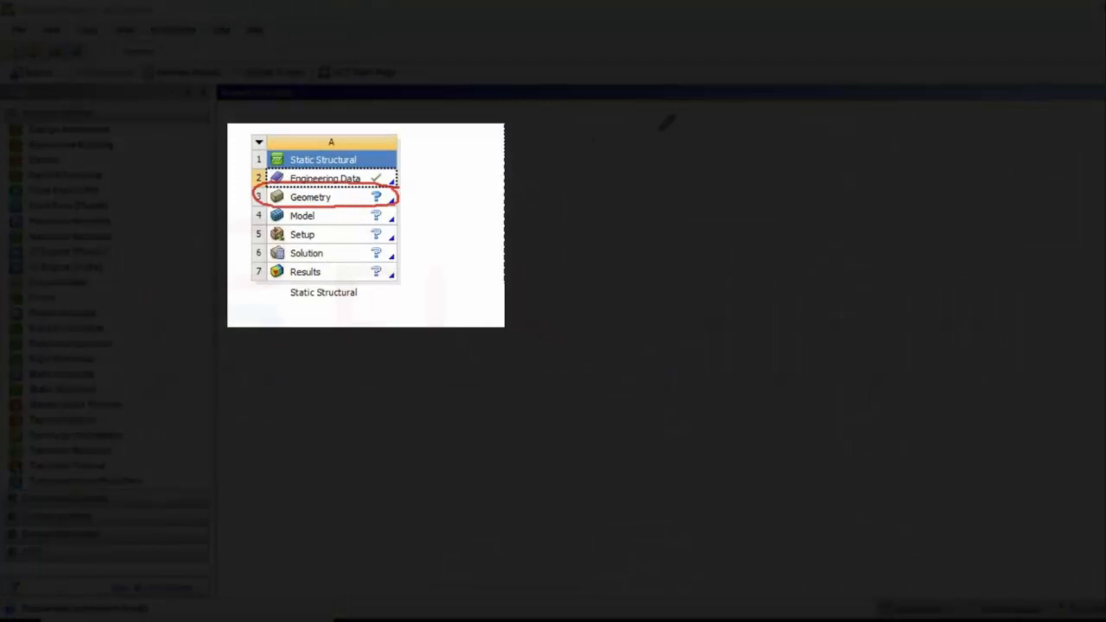
left_click(346, 199)
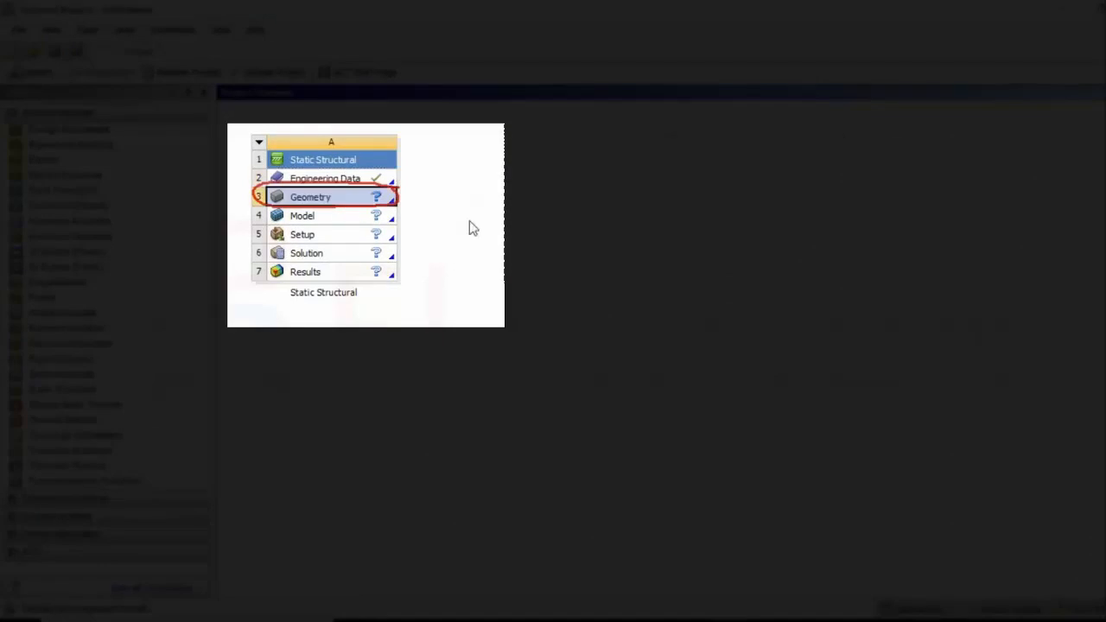
right_click(347, 200)
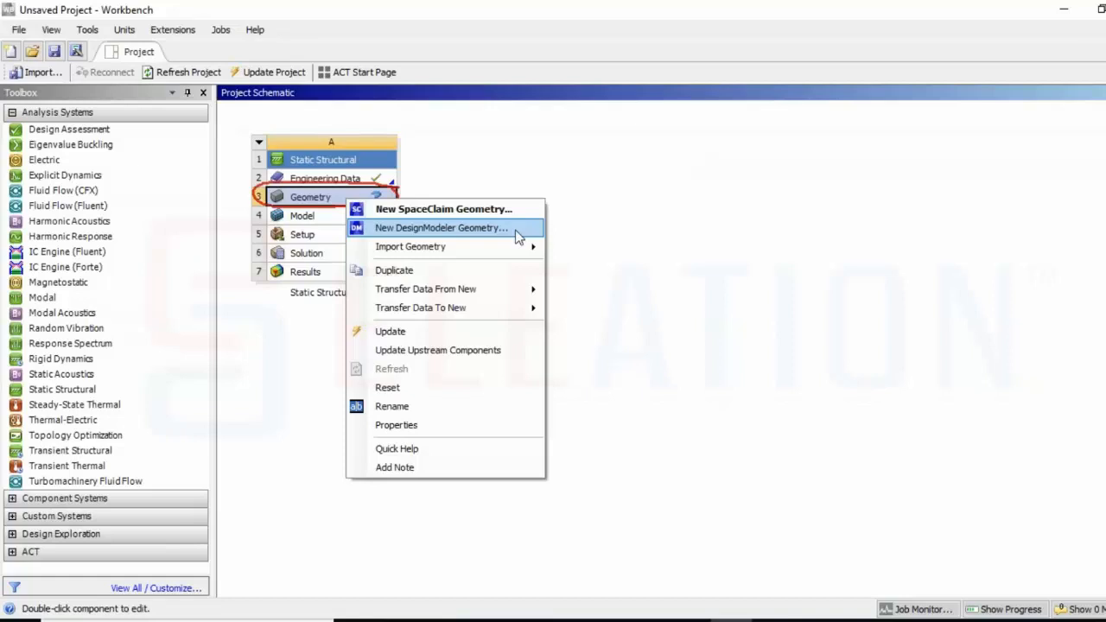
left_click(515, 229)
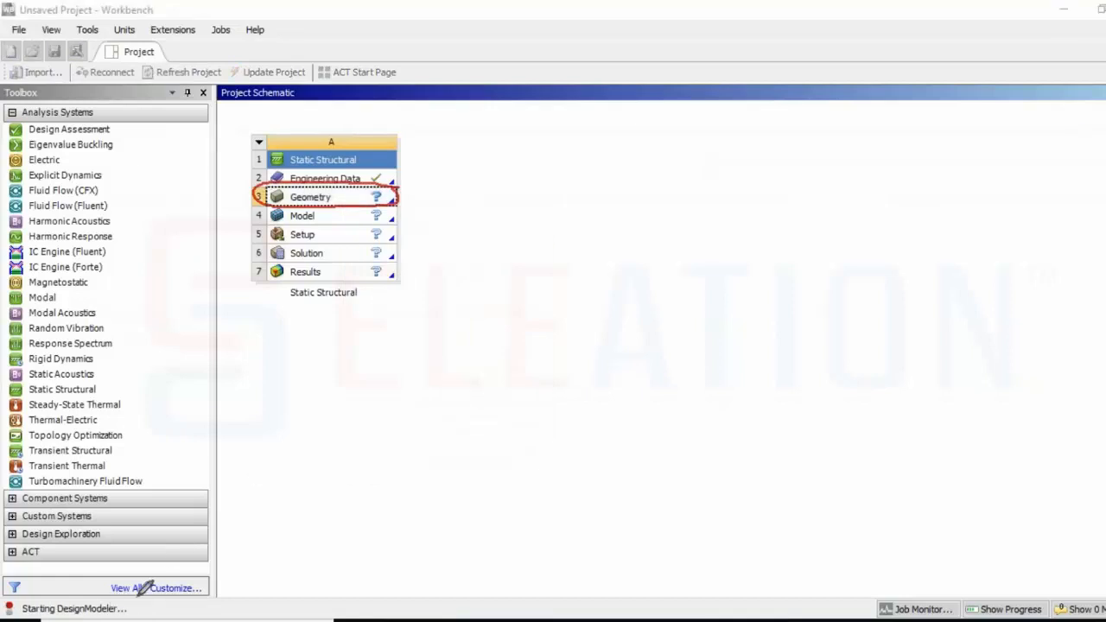
mouse_move(136, 596)
left_mouse_down()
mouse_move(13, 599)
mouse_move(129, 609)
mouse_move(624, 354)
left_mouse_up()
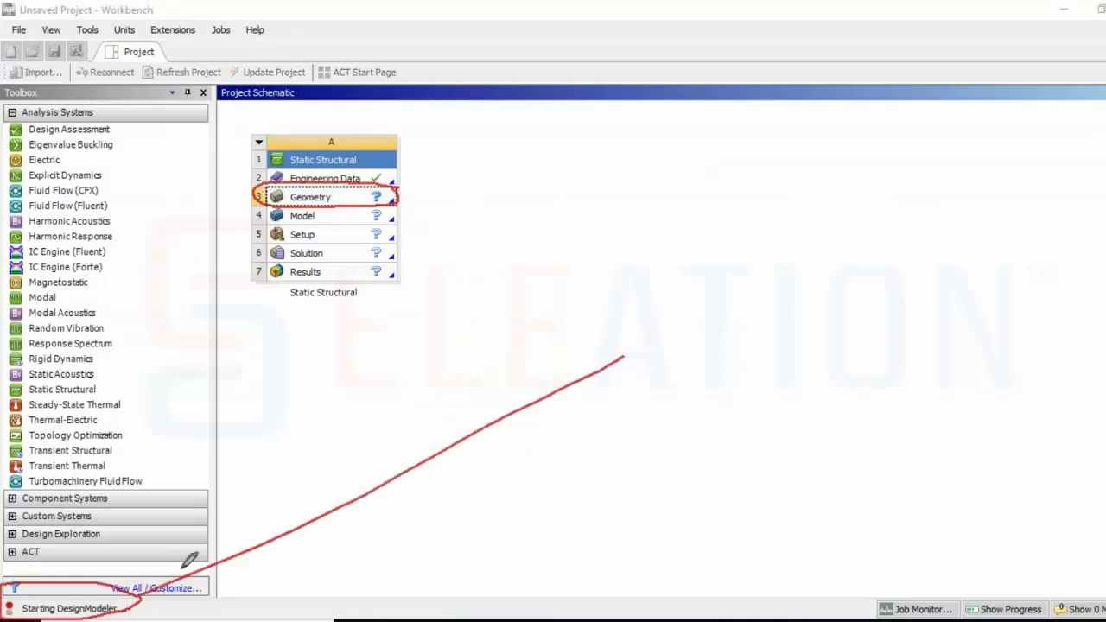
mouse_move(159, 559)
left_mouse_down()
mouse_move(140, 587)
mouse_move(174, 608)
left_mouse_up()
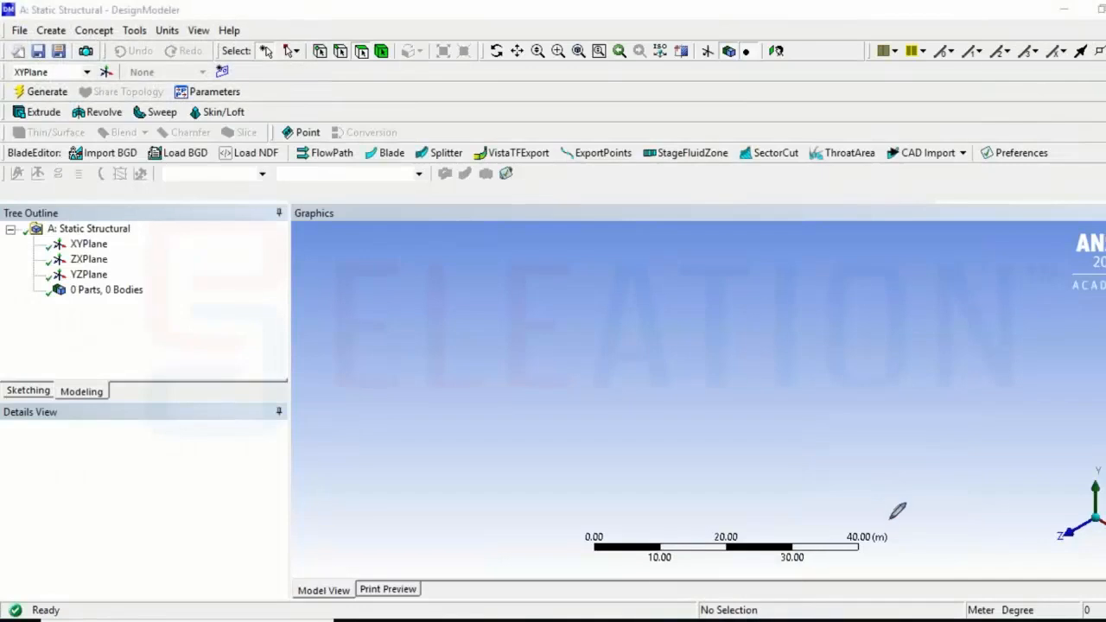
Set the DesignModeler length units to millimetres
mouse_move(897, 525)
left_mouse_down()
mouse_move(867, 521)
mouse_move(840, 542)
mouse_move(897, 547)
mouse_move(899, 527)
left_mouse_up()
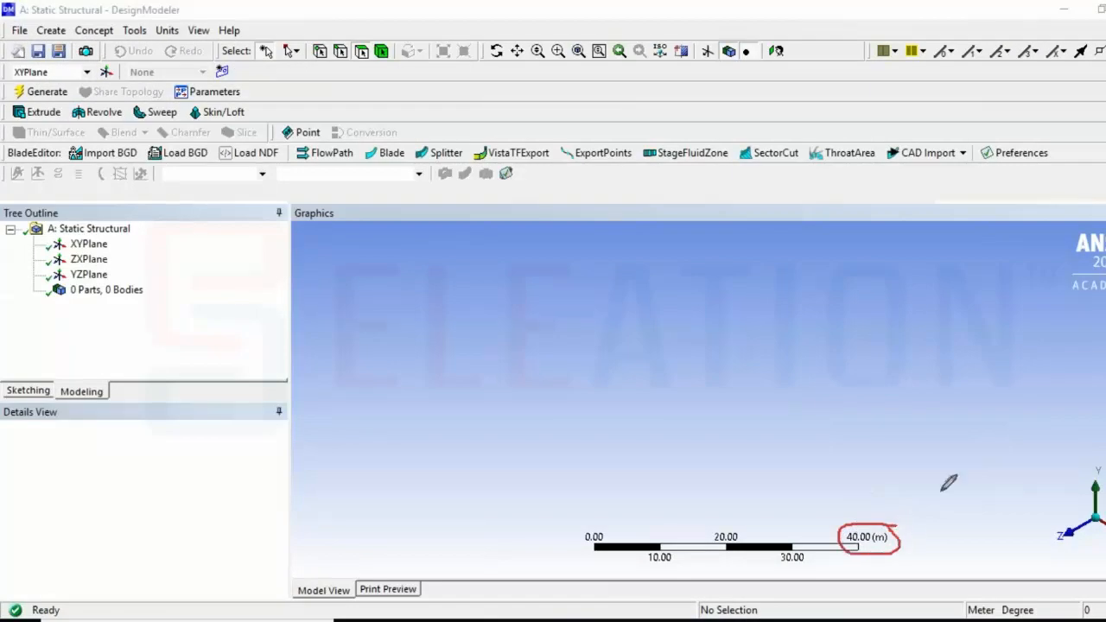
mouse_move(947, 477)
left_mouse_down()
mouse_move(916, 490)
mouse_move(943, 517)
left_mouse_up()
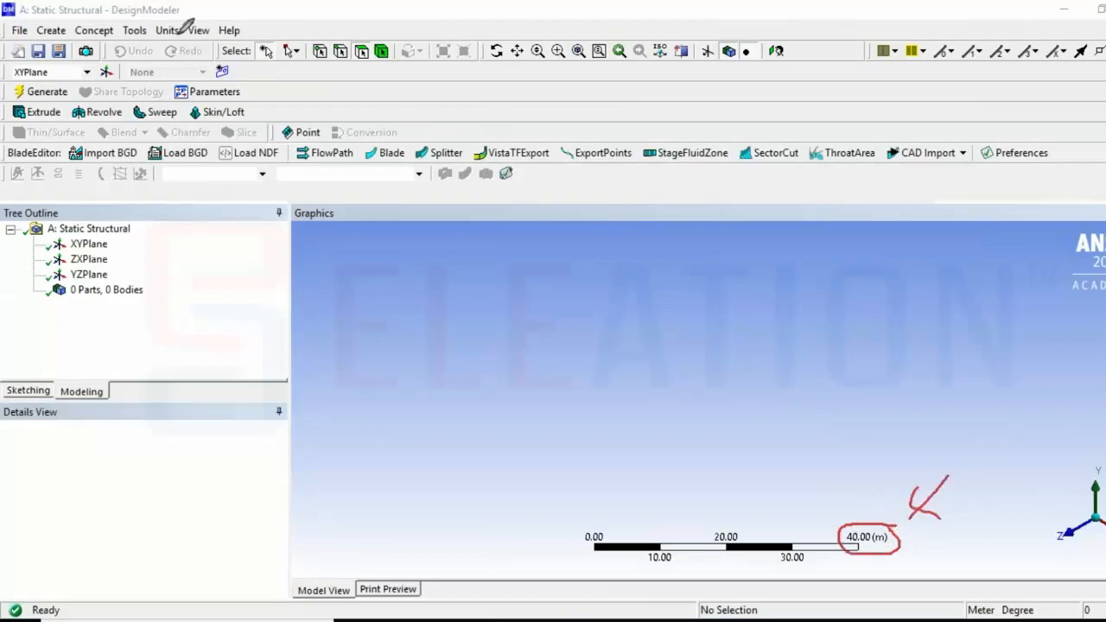
mouse_move(212, 16)
left_mouse_down()
mouse_move(179, 19)
mouse_move(153, 40)
mouse_move(187, 31)
mouse_move(176, 20)
left_mouse_up()
left_click_drag(226, 69, 183, 44)
left_click_drag(199, 41, 183, 43)
left_click_drag(183, 43, 196, 70)
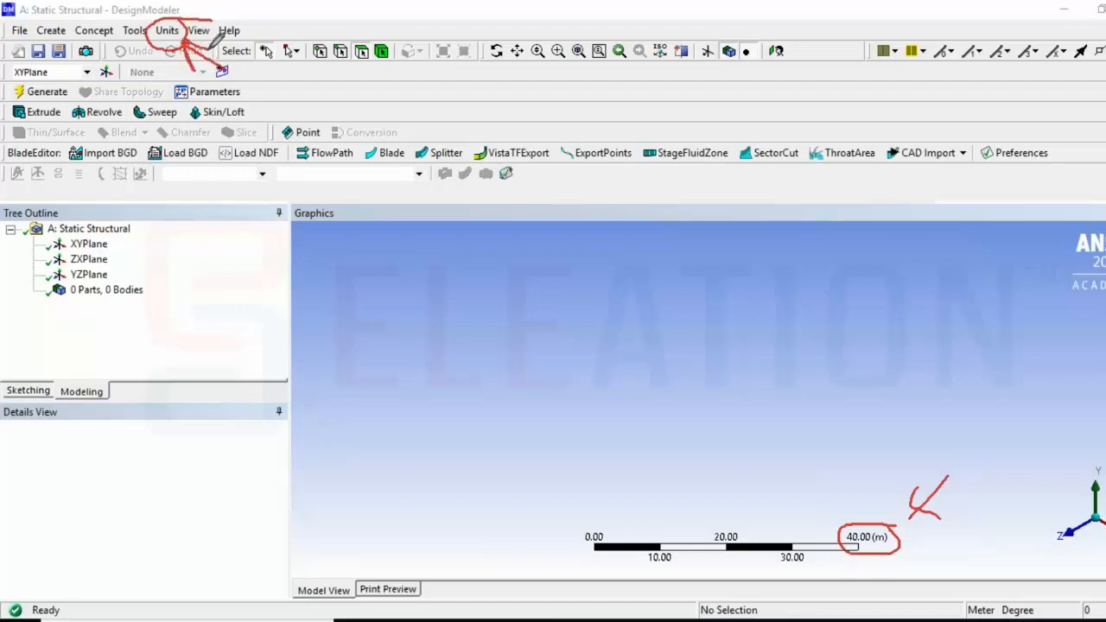
left_click(166, 30)
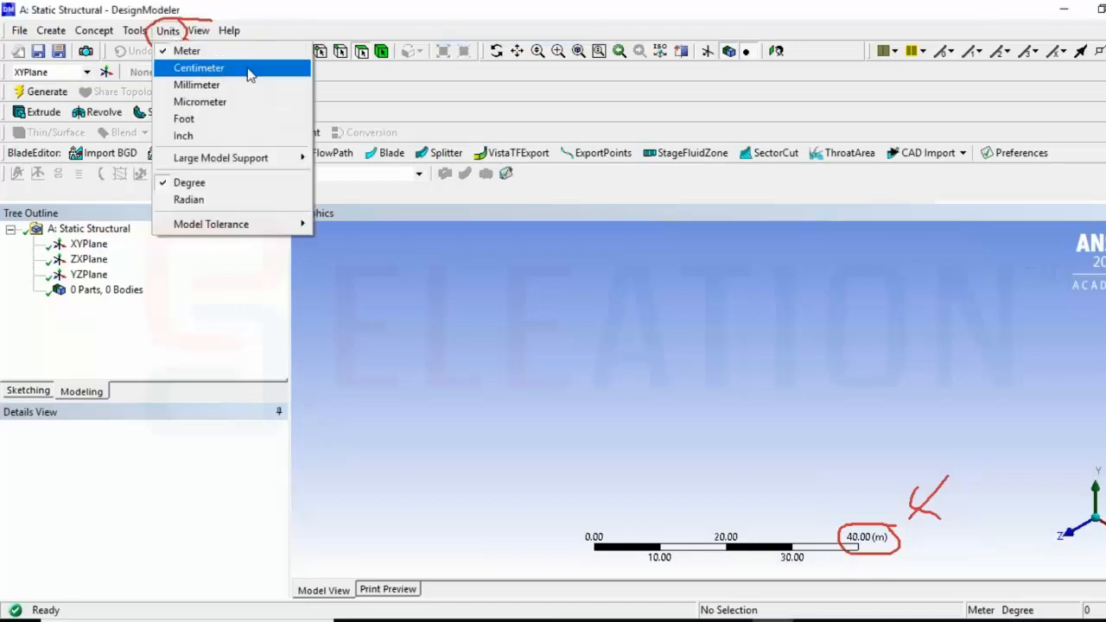
left_click(256, 84)
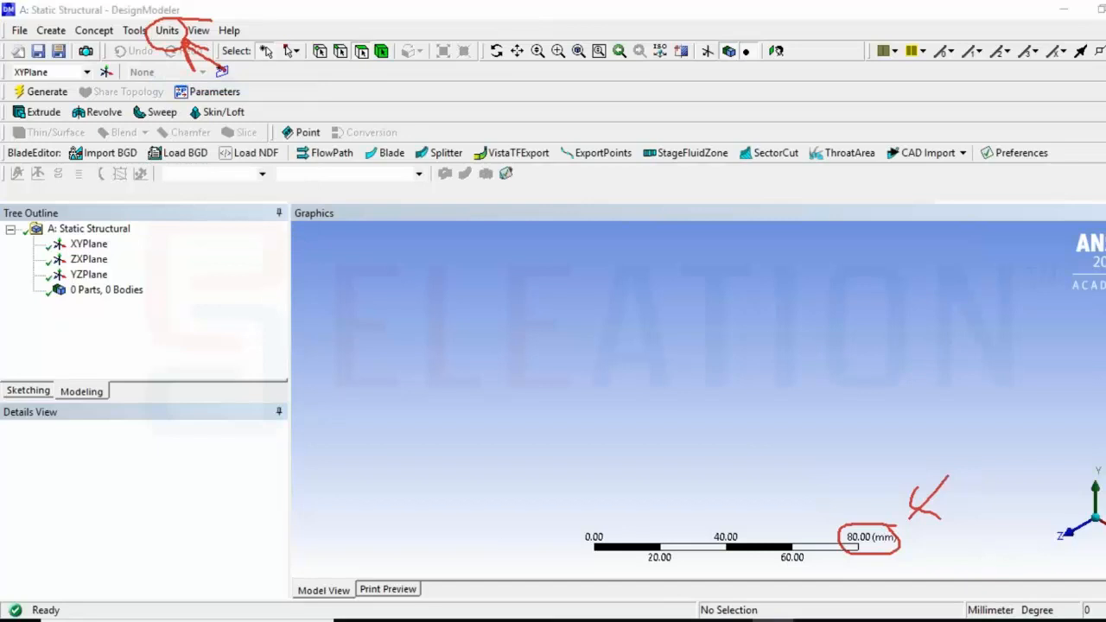
Select the XYPlane, view it face-on, and switch to sketching mode
mouse_move(923, 520)
left_mouse_down()
mouse_move(850, 540)
mouse_move(931, 517)
mouse_move(918, 518)
left_mouse_up()
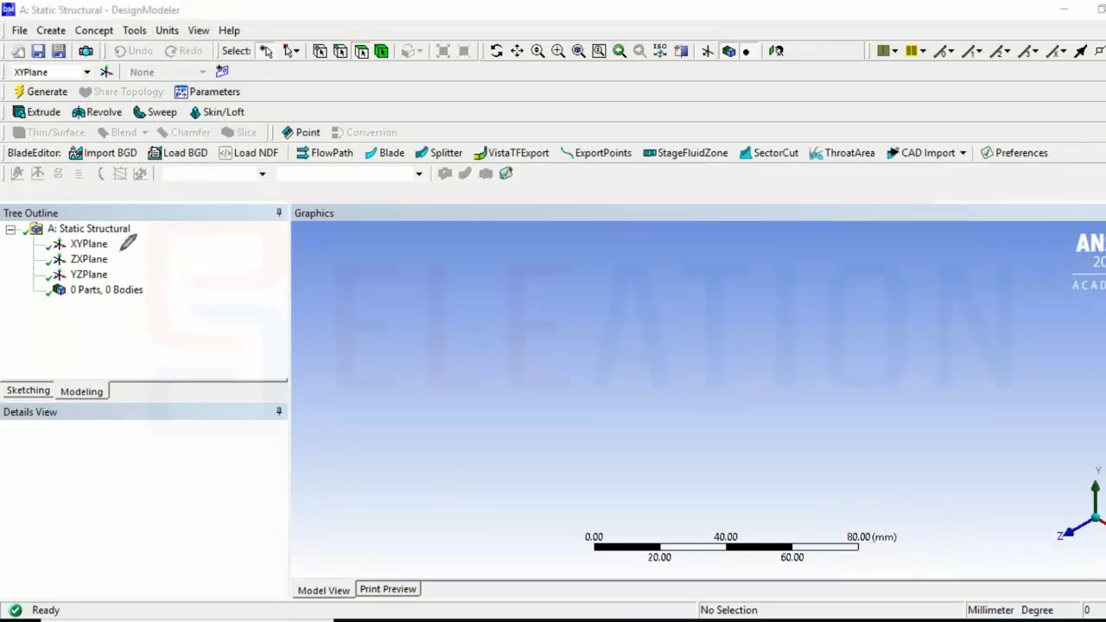
mouse_move(121, 235)
left_mouse_down()
mouse_move(50, 233)
mouse_move(37, 253)
mouse_move(99, 257)
mouse_move(110, 234)
mouse_move(124, 245)
left_mouse_up()
left_click_drag(135, 238, 134, 252)
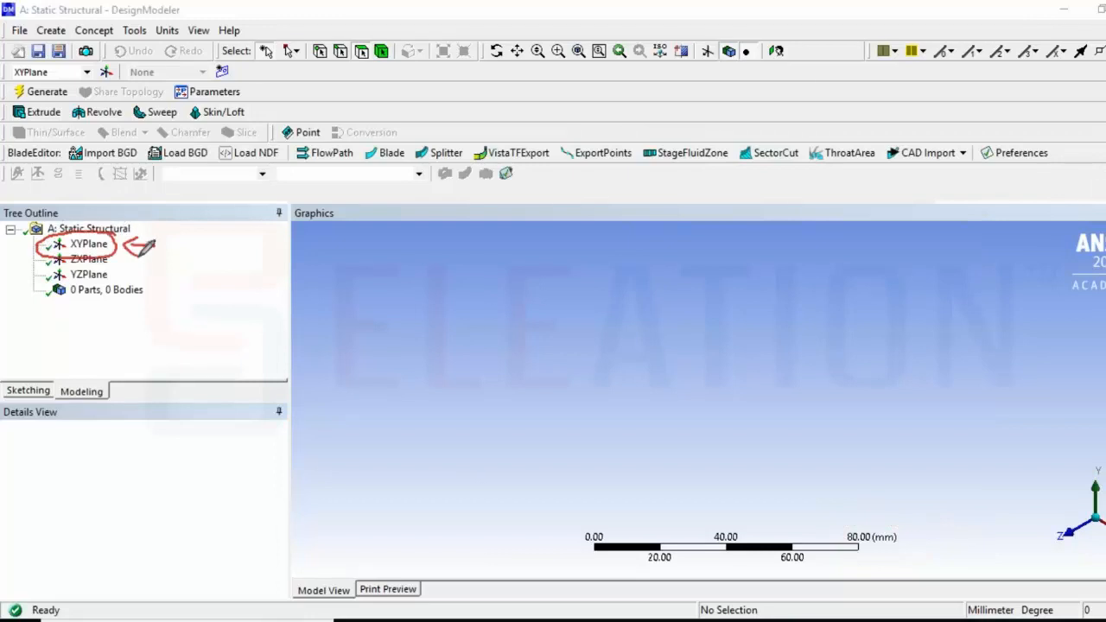
left_click(102, 247)
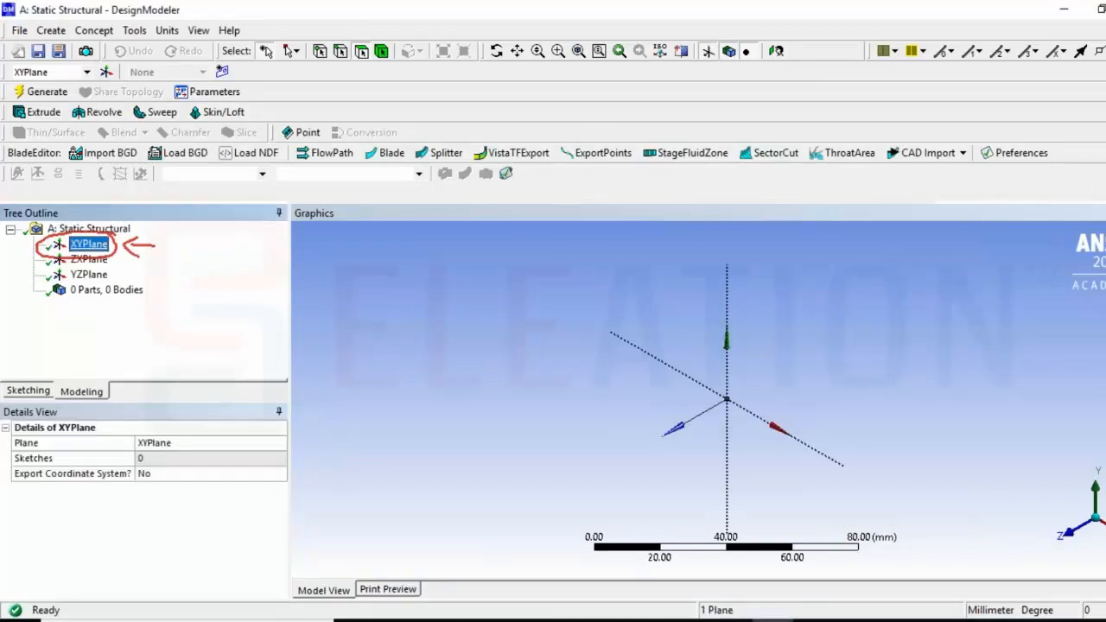
right_click(102, 248)
left_click(166, 258)
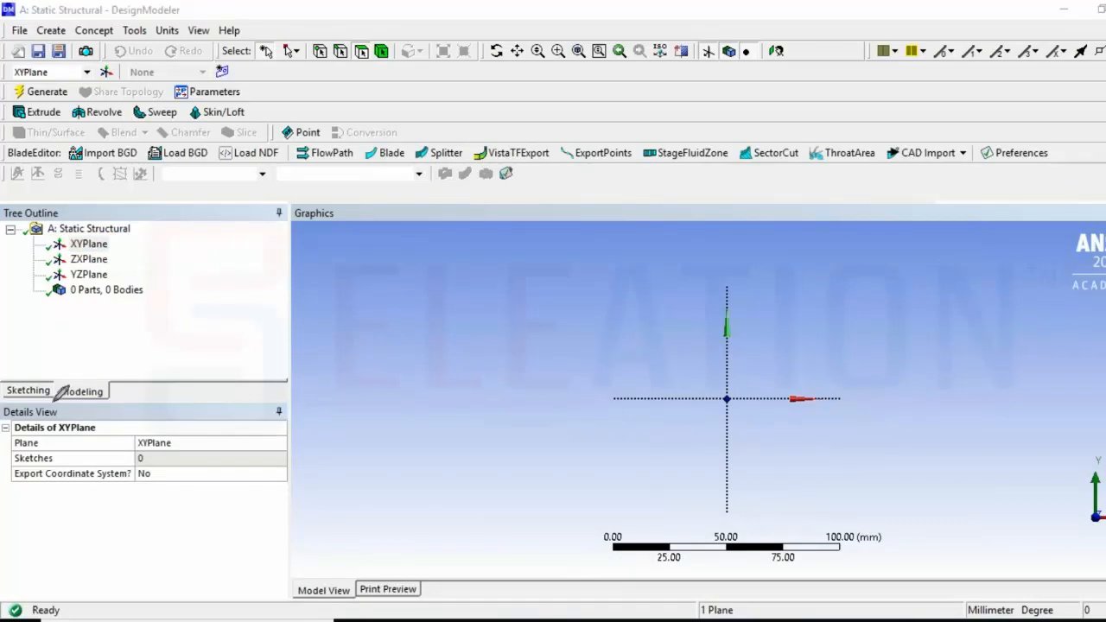
mouse_move(50, 382)
left_mouse_down()
mouse_move(10, 394)
mouse_move(54, 397)
mouse_move(54, 384)
left_mouse_up()
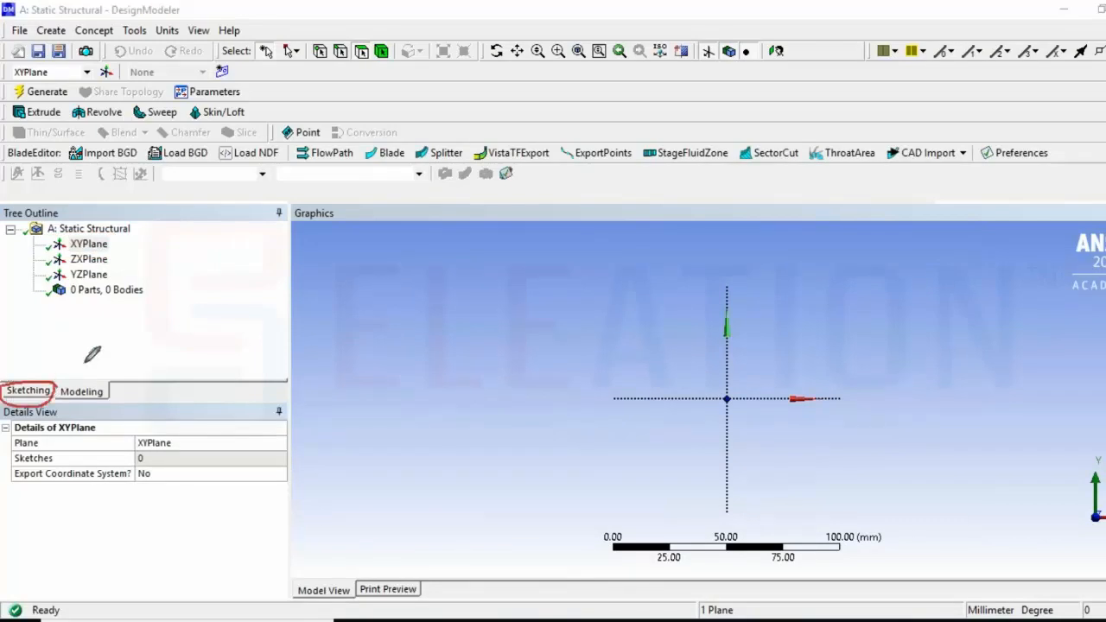
mouse_move(115, 341)
left_mouse_down()
mouse_move(48, 377)
mouse_move(76, 381)
left_mouse_up()
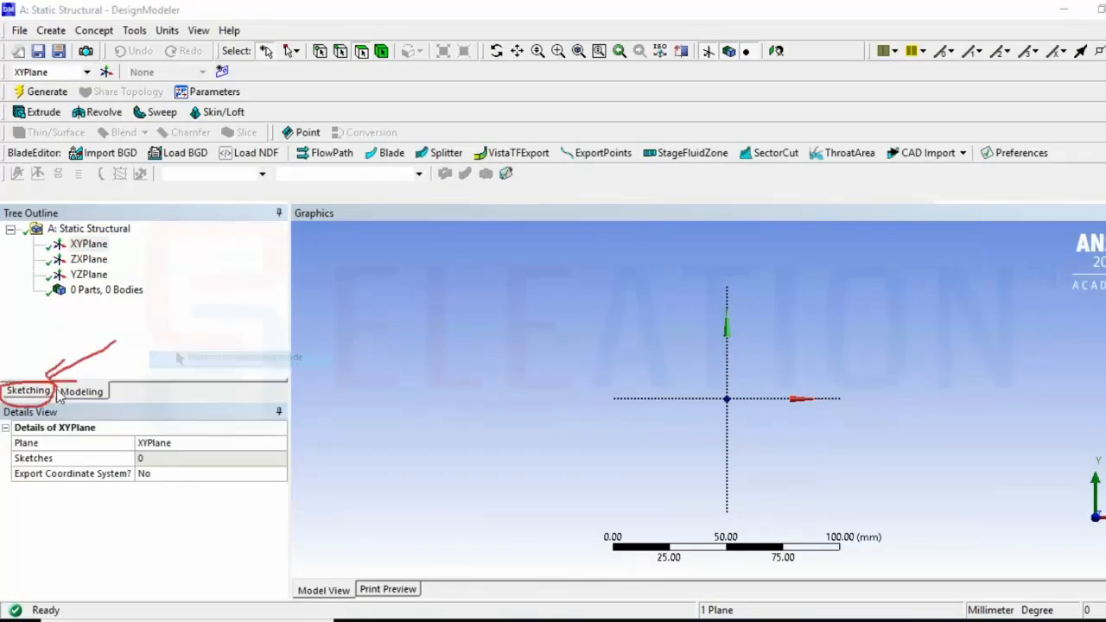
left_click(48, 393)
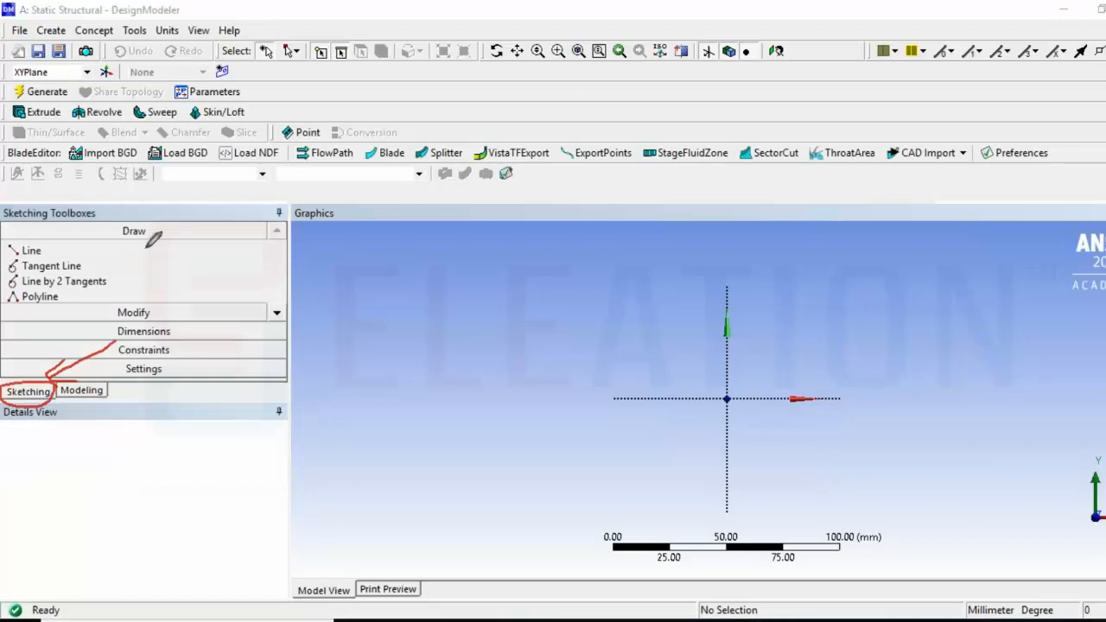
Draw a horizontal line about 68 mm long above and left of the origin with the Line tool
mouse_move(162, 227)
left_mouse_down()
mouse_move(122, 220)
mouse_move(161, 235)
left_mouse_up()
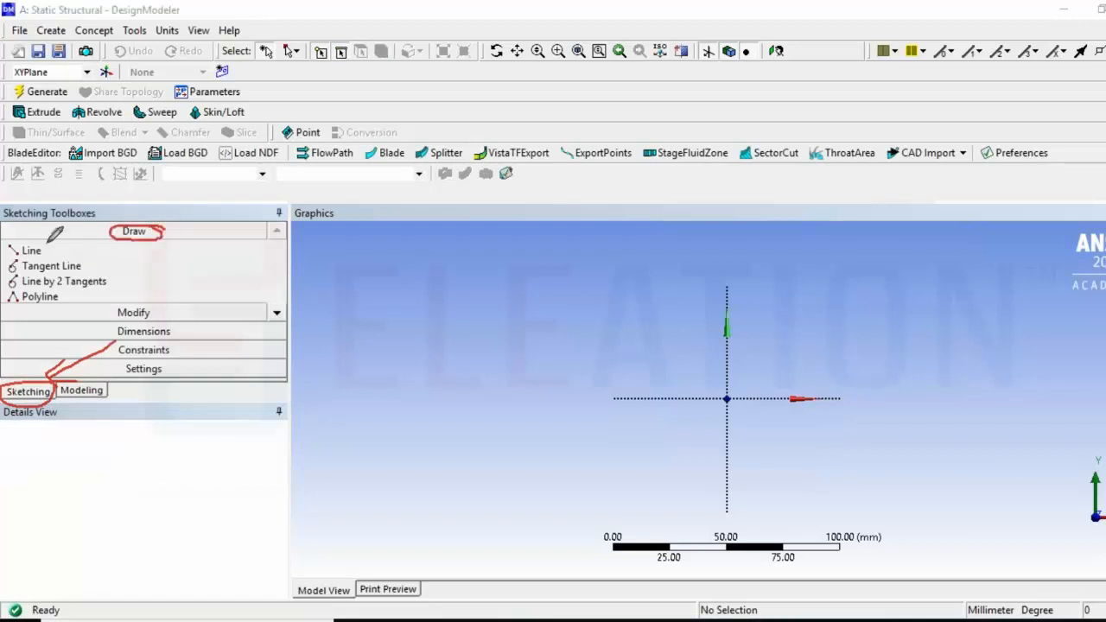
left_click_drag(13, 235, 33, 256)
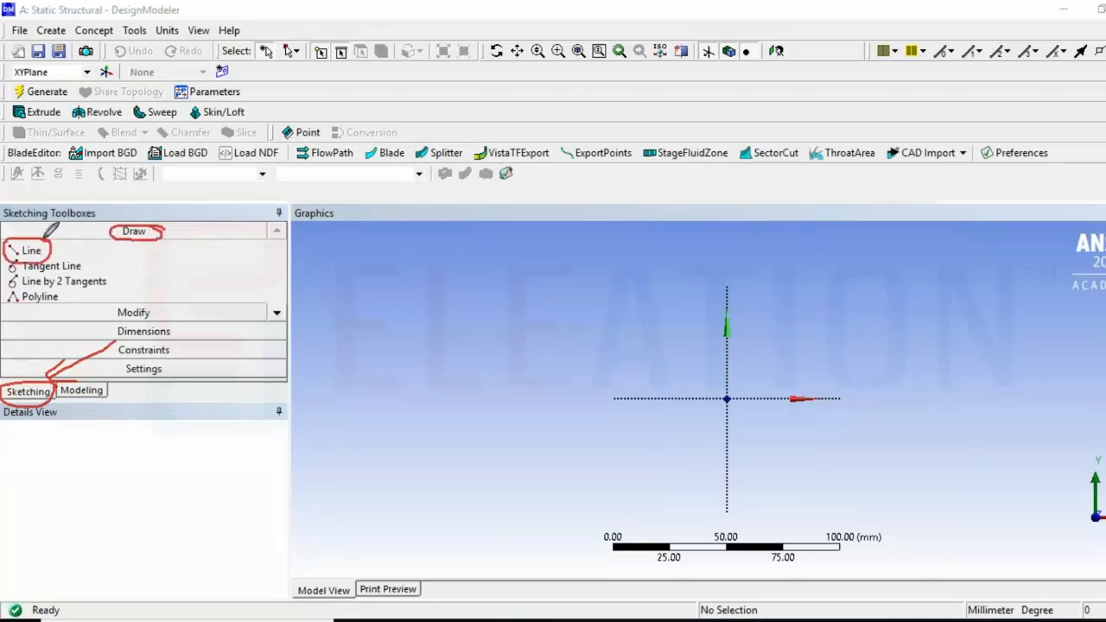
left_click(33, 251)
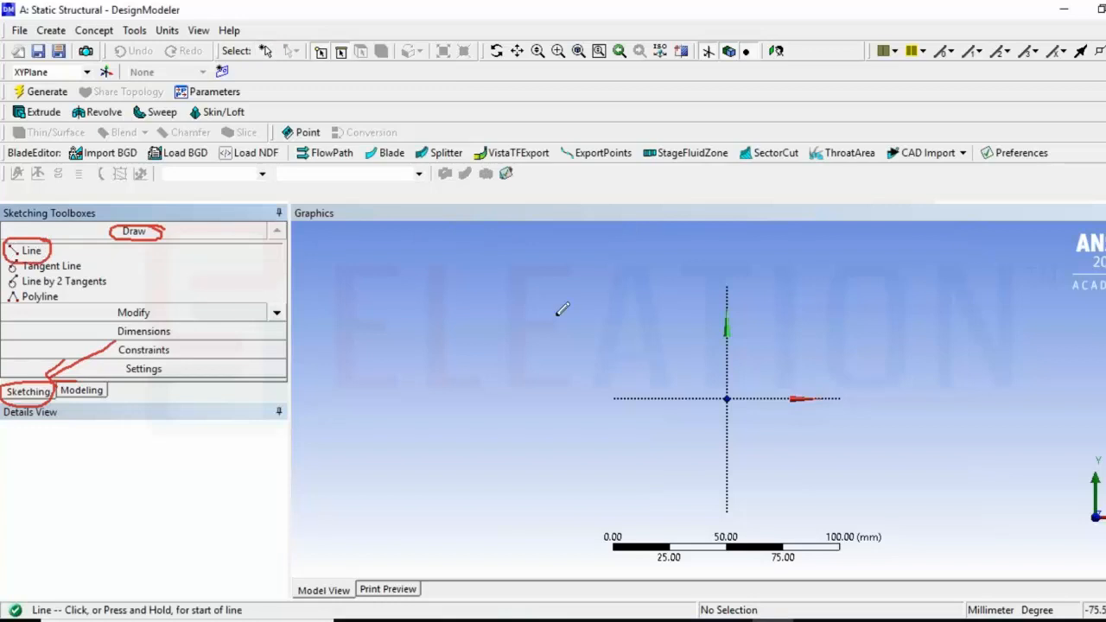
left_click(471, 336)
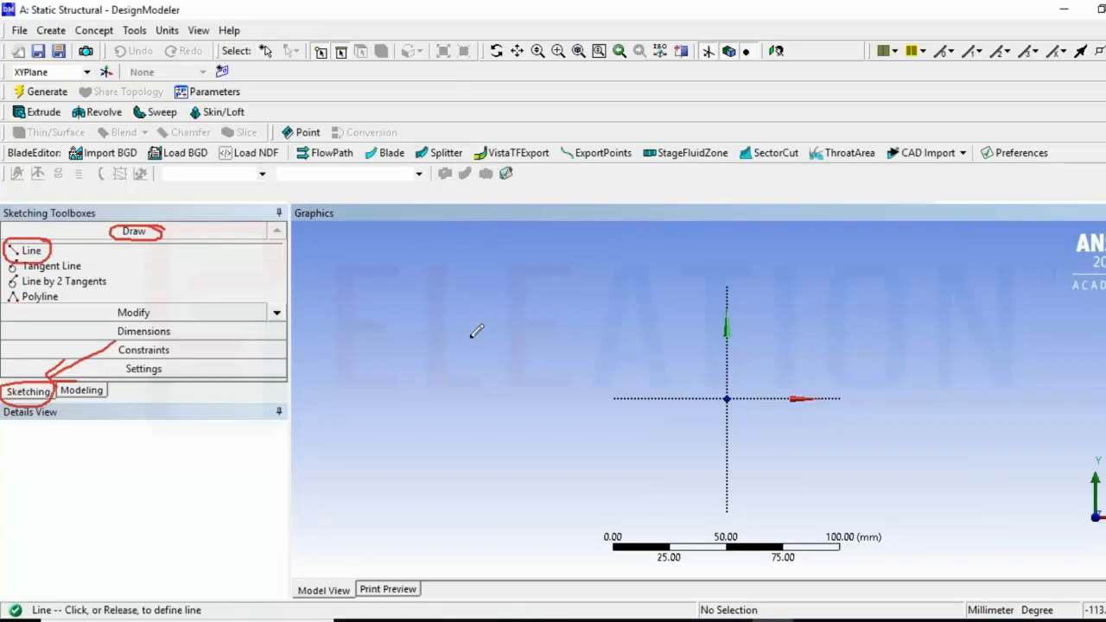
left_click(623, 336)
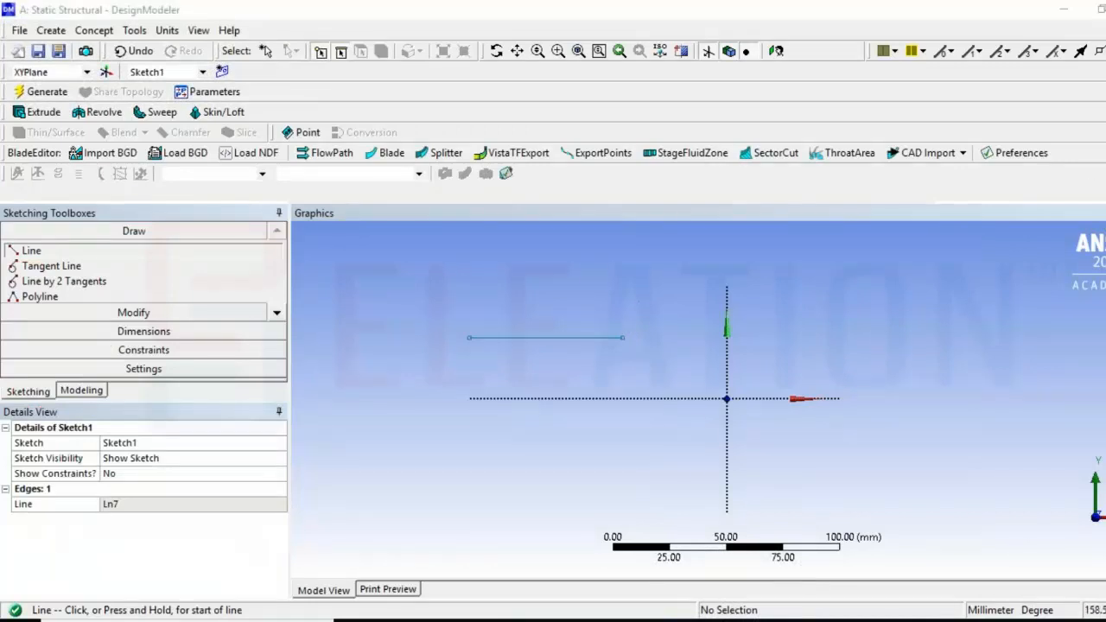
left_click_drag(566, 267, 823, 253)
left_click_drag(565, 264, 567, 263)
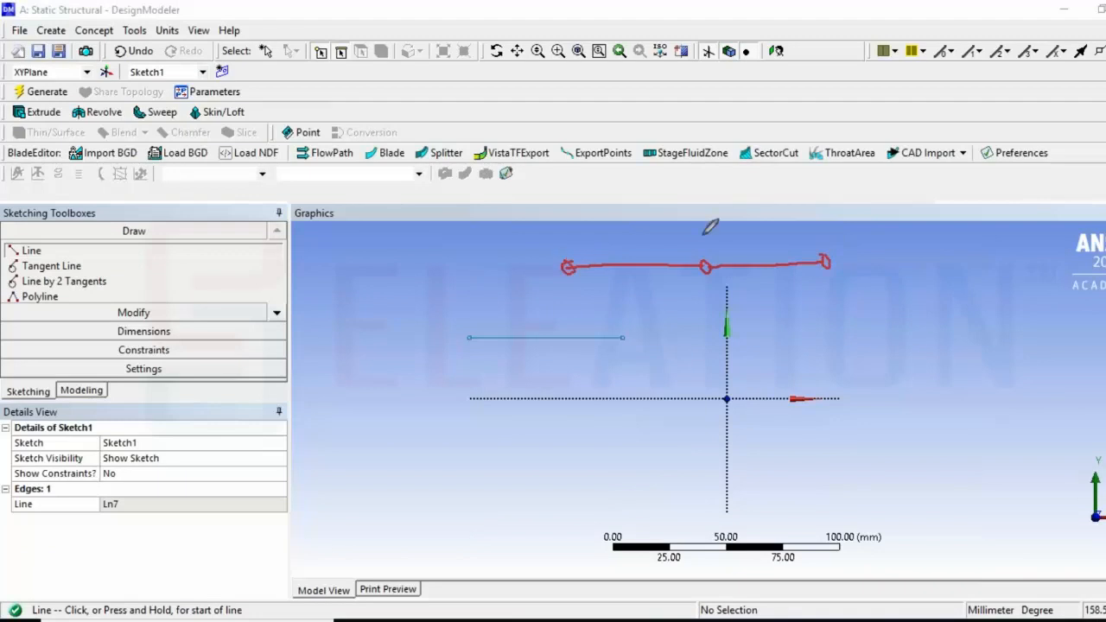
mouse_move(702, 186)
left_mouse_down()
mouse_move(704, 246)
mouse_move(718, 223)
left_mouse_up()
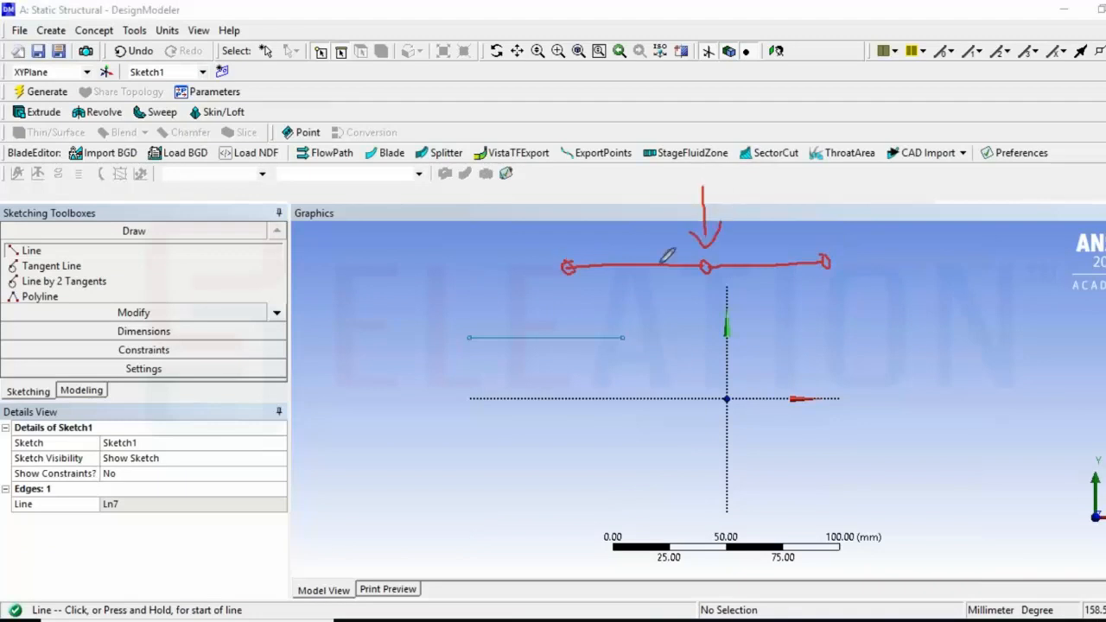
mouse_move(620, 225)
left_mouse_down()
mouse_move(639, 248)
mouse_move(661, 242)
left_mouse_up()
left_click_drag(752, 223, 793, 233)
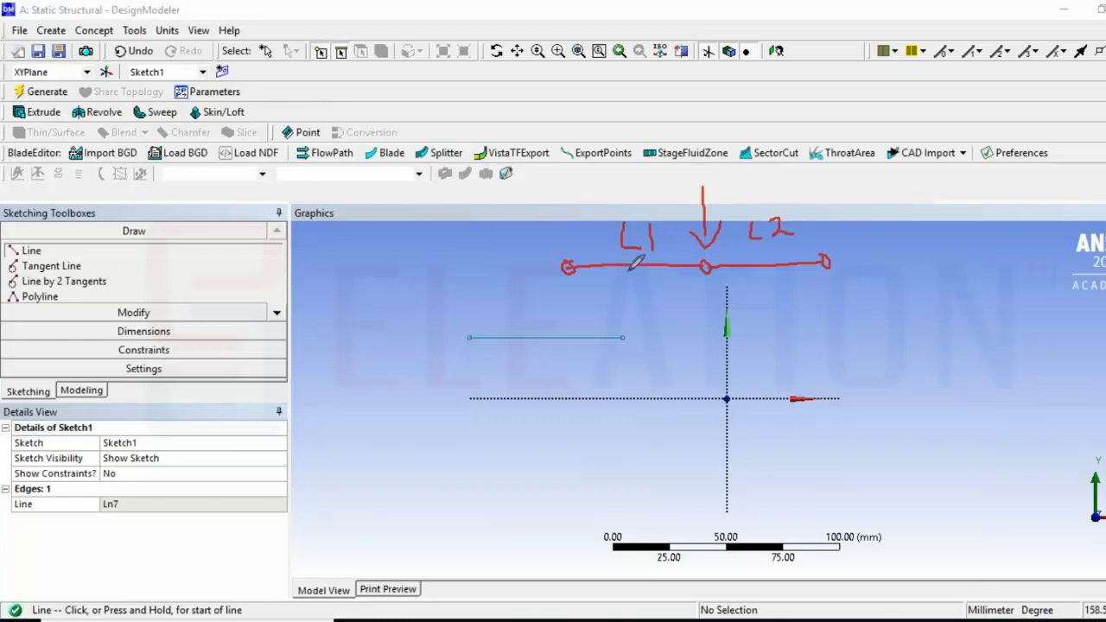
mouse_move(623, 281)
left_mouse_down()
mouse_move(616, 290)
mouse_move(640, 270)
mouse_move(656, 275)
left_mouse_up()
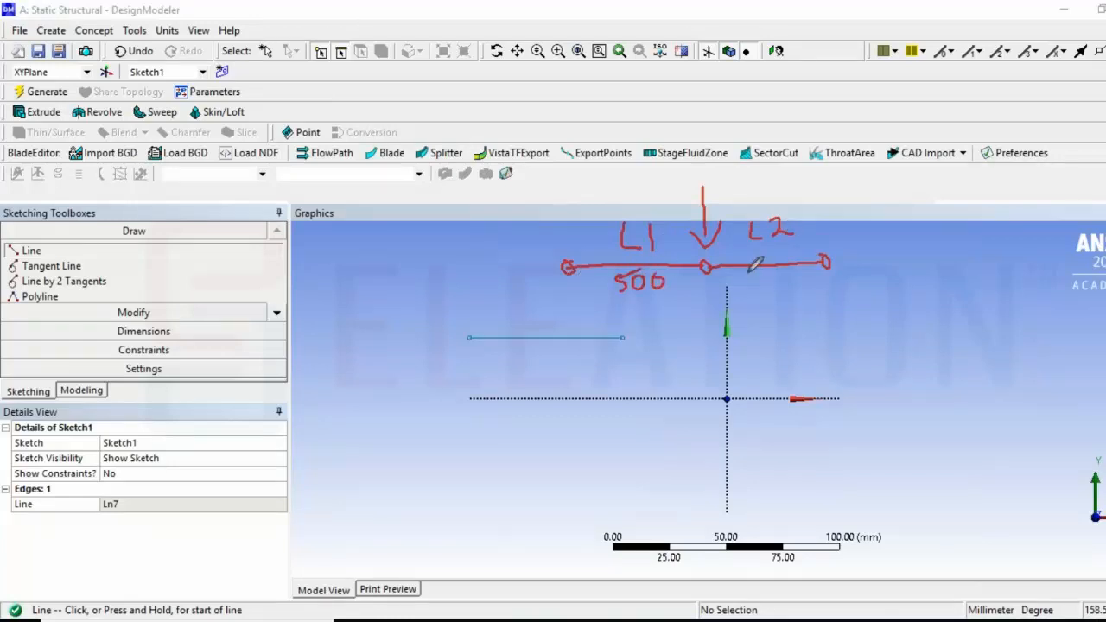
mouse_move(746, 275)
left_mouse_down()
mouse_move(744, 290)
mouse_move(760, 272)
left_mouse_up()
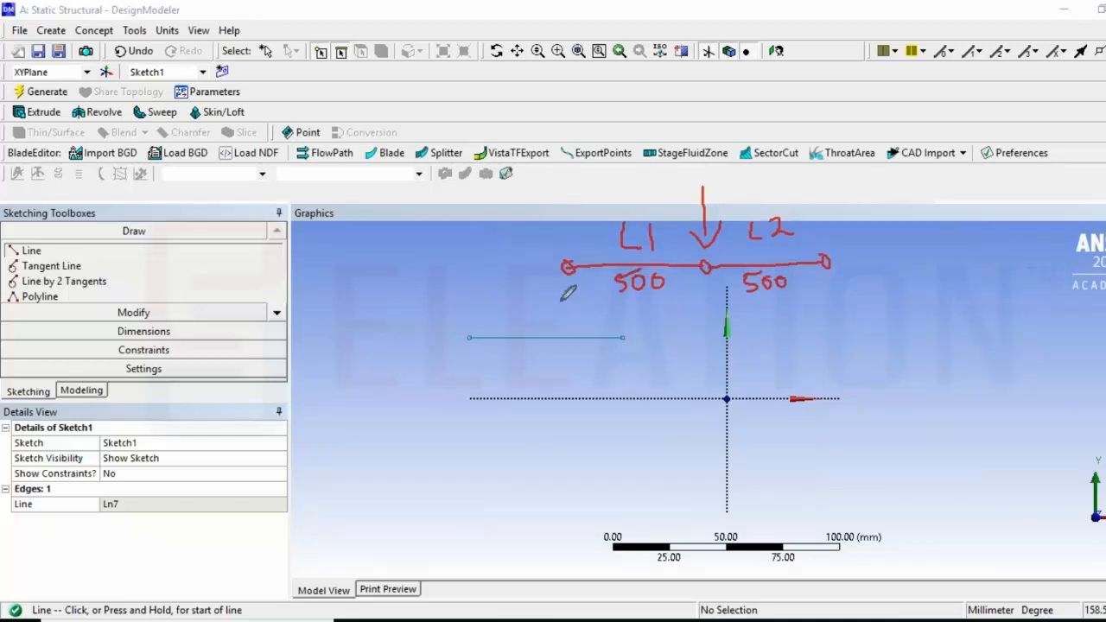
left_click_drag(899, 277, 1025, 275)
left_click_drag(898, 274, 899, 274)
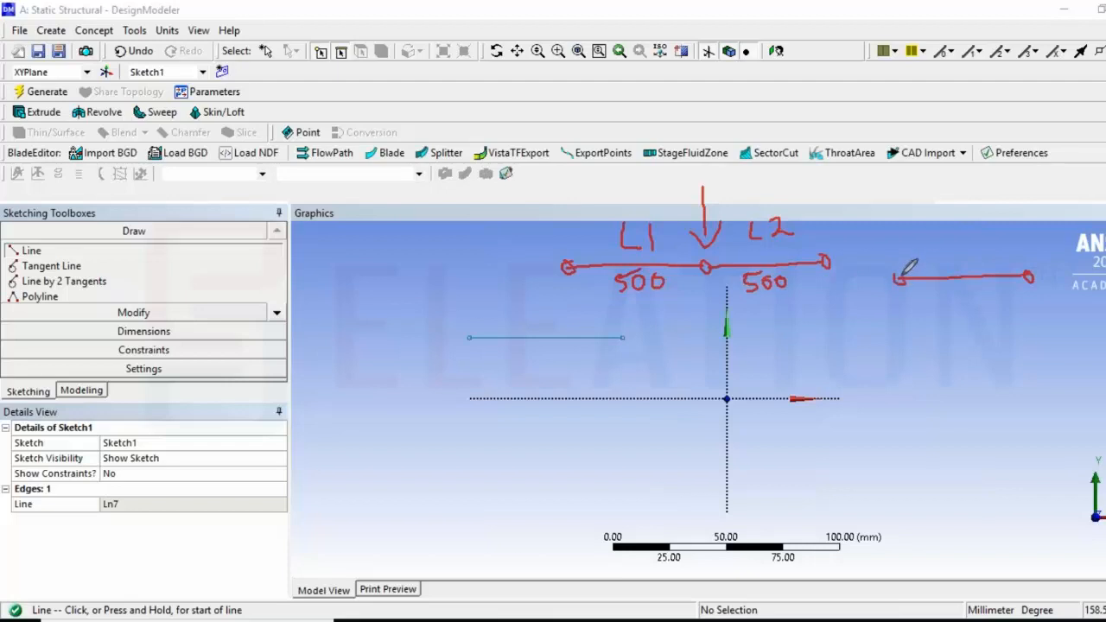
Draw a second horizontal line continuing from the first line's right end, about 102 mm long
mouse_move(957, 224)
left_mouse_down()
mouse_move(957, 255)
mouse_move(968, 257)
left_mouse_up()
key("Escape")
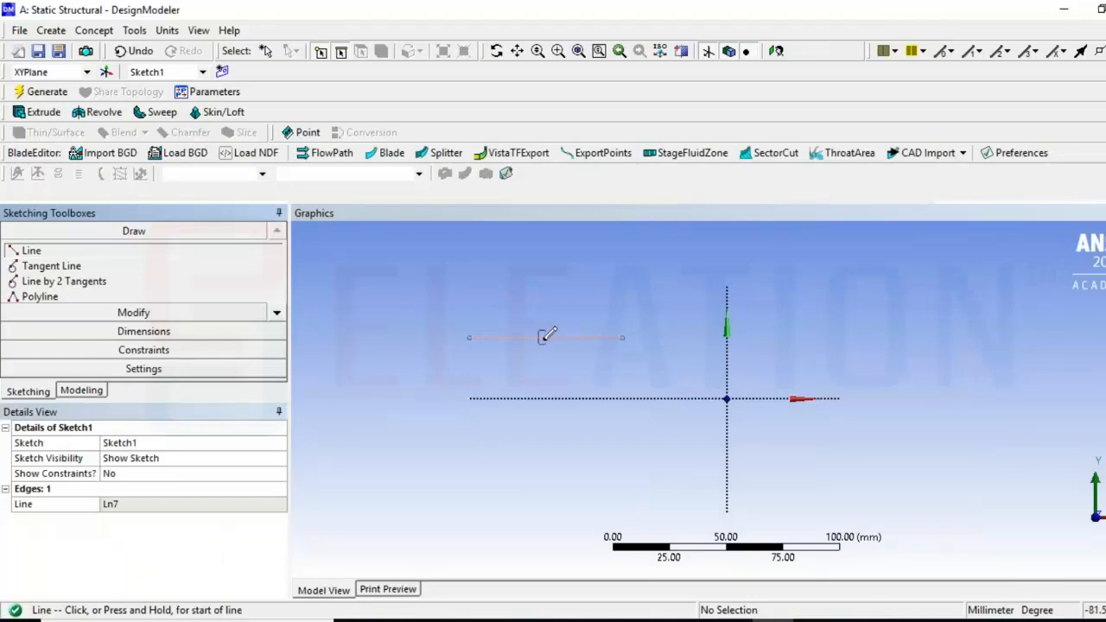
left_click(621, 336)
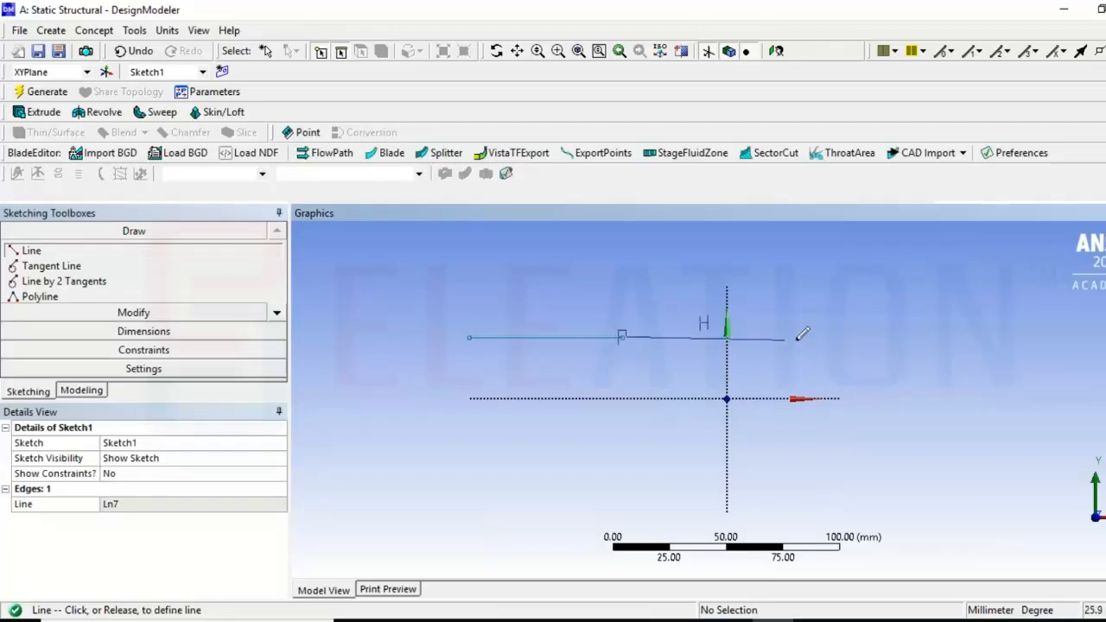
left_click(855, 337)
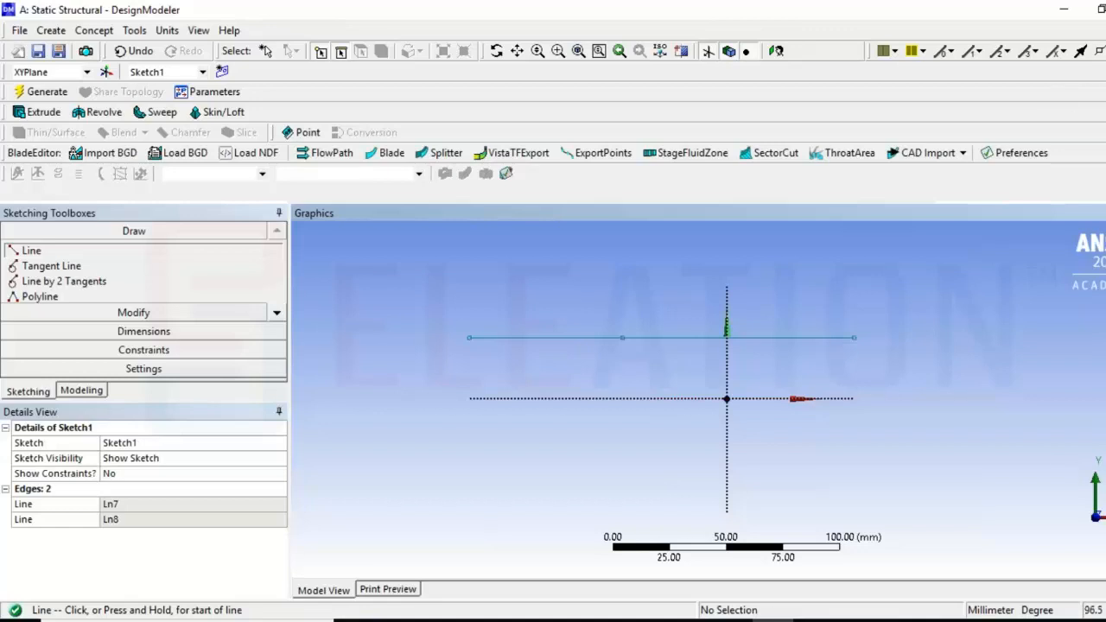
Add General dimensions to the lengths of both line segments
mouse_move(179, 327)
left_mouse_down()
mouse_move(125, 324)
mouse_move(118, 338)
mouse_move(184, 323)
left_mouse_up()
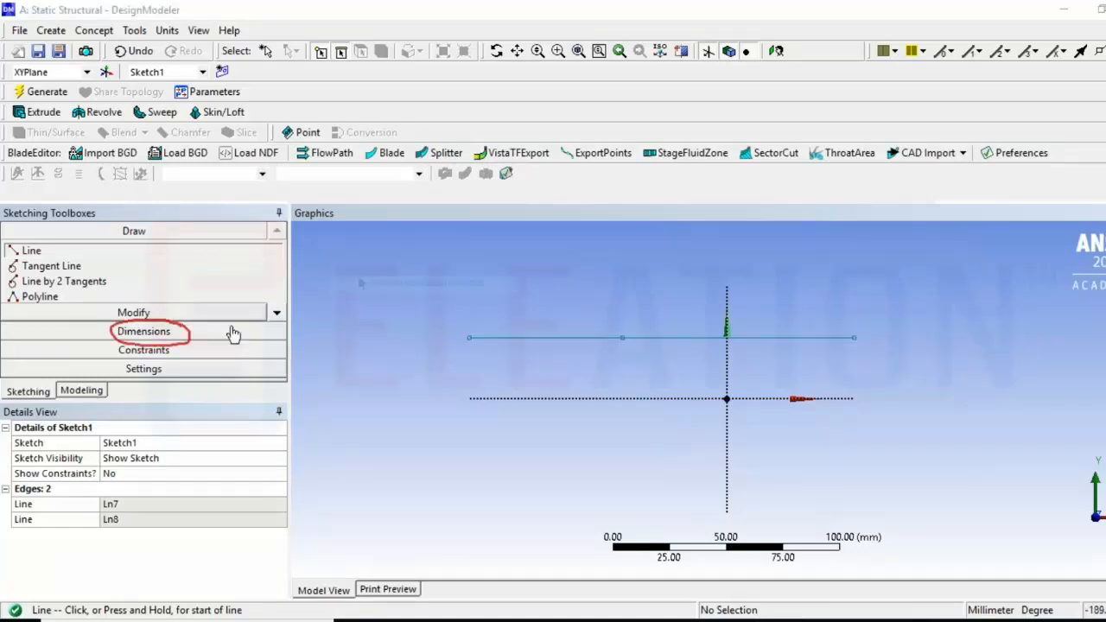
left_click(233, 332)
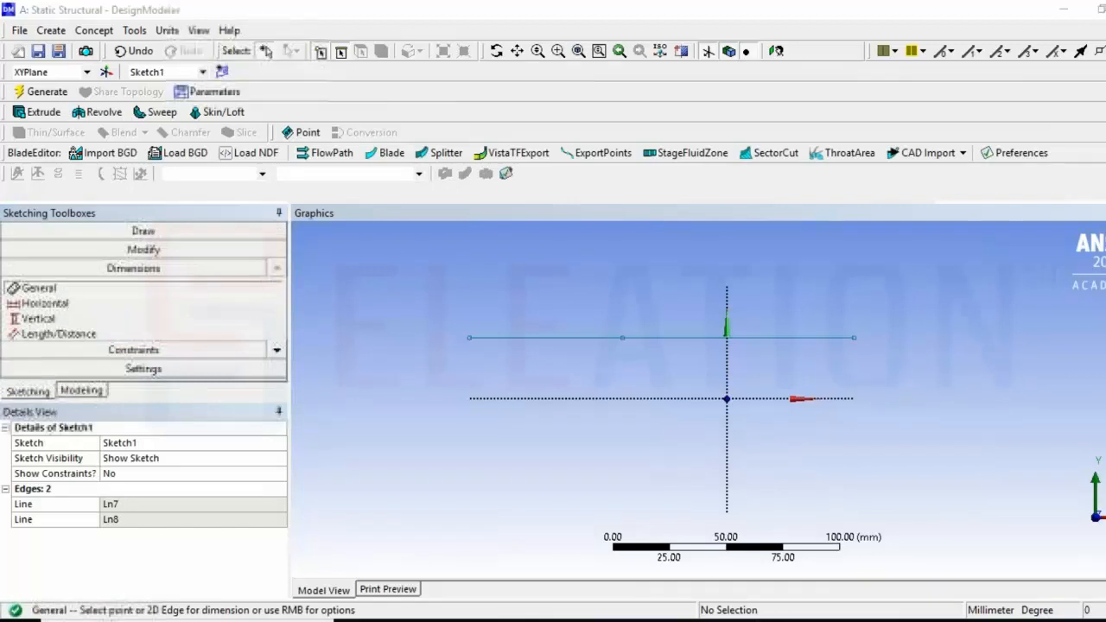
mouse_move(177, 258)
left_mouse_down()
mouse_move(130, 244)
mouse_move(100, 264)
mouse_move(168, 264)
left_mouse_up()
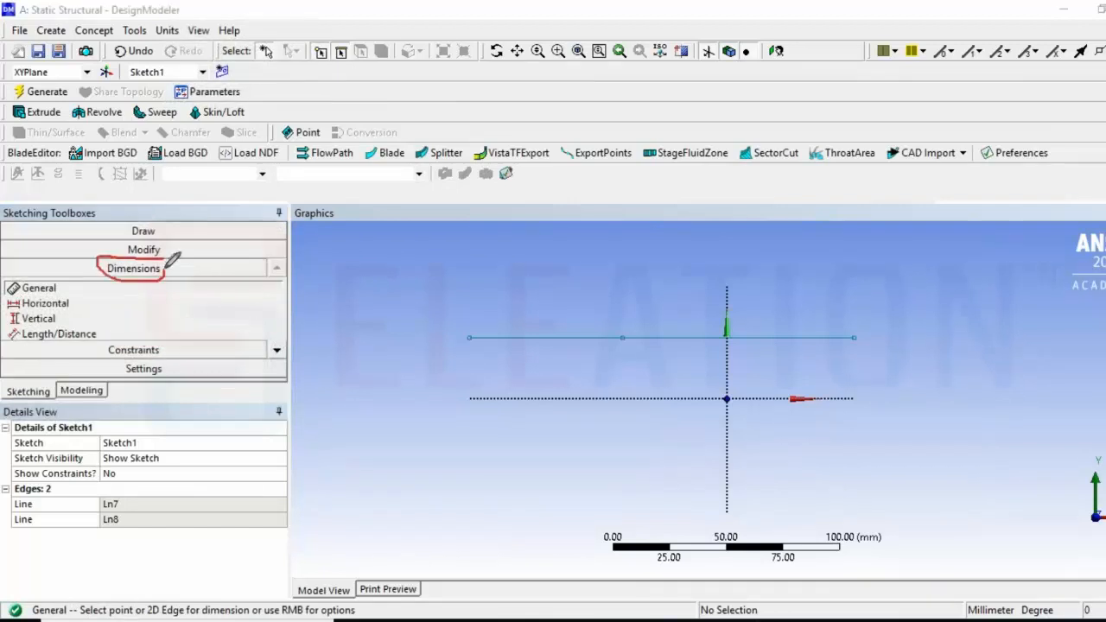
mouse_move(55, 278)
left_mouse_down()
mouse_move(9, 283)
mouse_move(66, 290)
mouse_move(59, 282)
left_mouse_up()
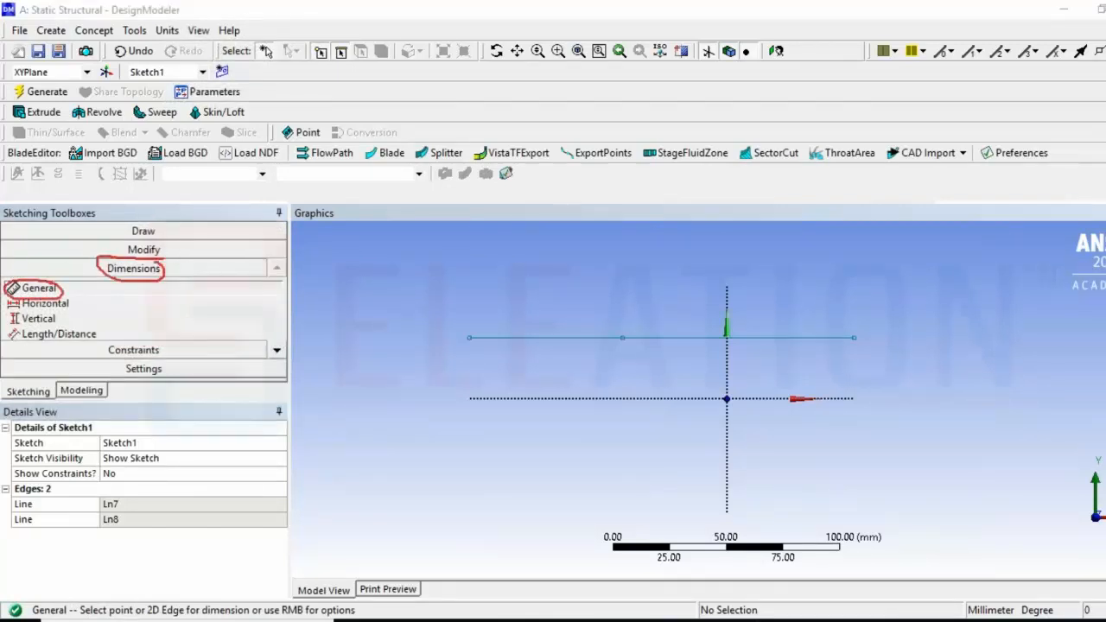
left_click(547, 340)
left_click(548, 356)
left_click(665, 339)
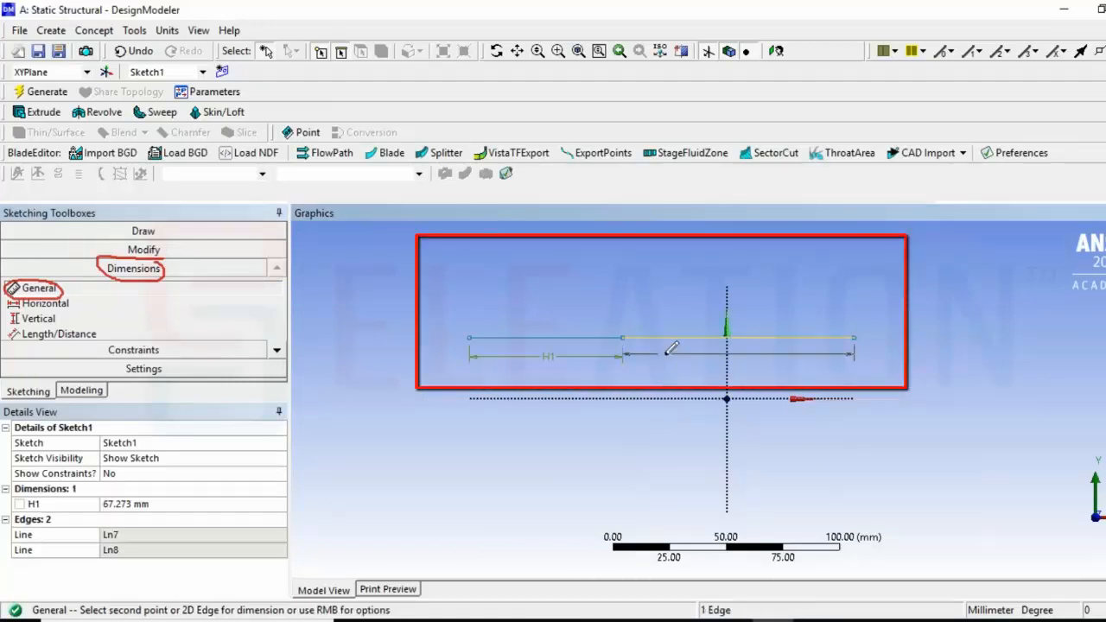
left_click(671, 350)
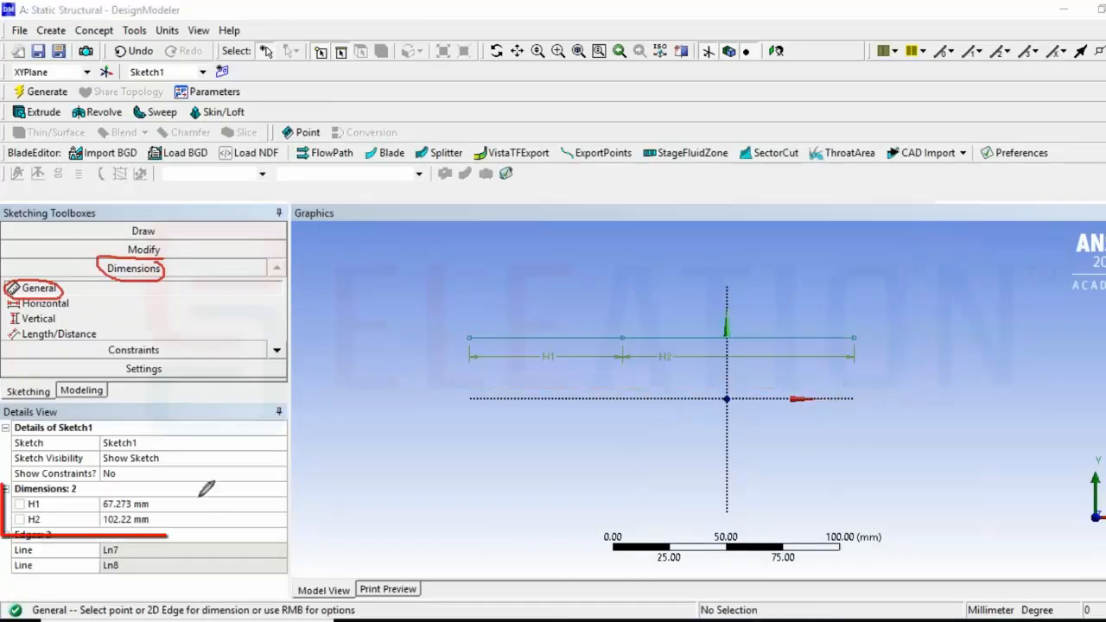
Set both segment length dimensions, H1 and H2, to 500 mm
mouse_move(181, 493)
left_mouse_down()
mouse_move(6, 492)
mouse_move(53, 534)
mouse_move(177, 510)
mouse_move(178, 492)
mouse_move(226, 497)
left_mouse_up()
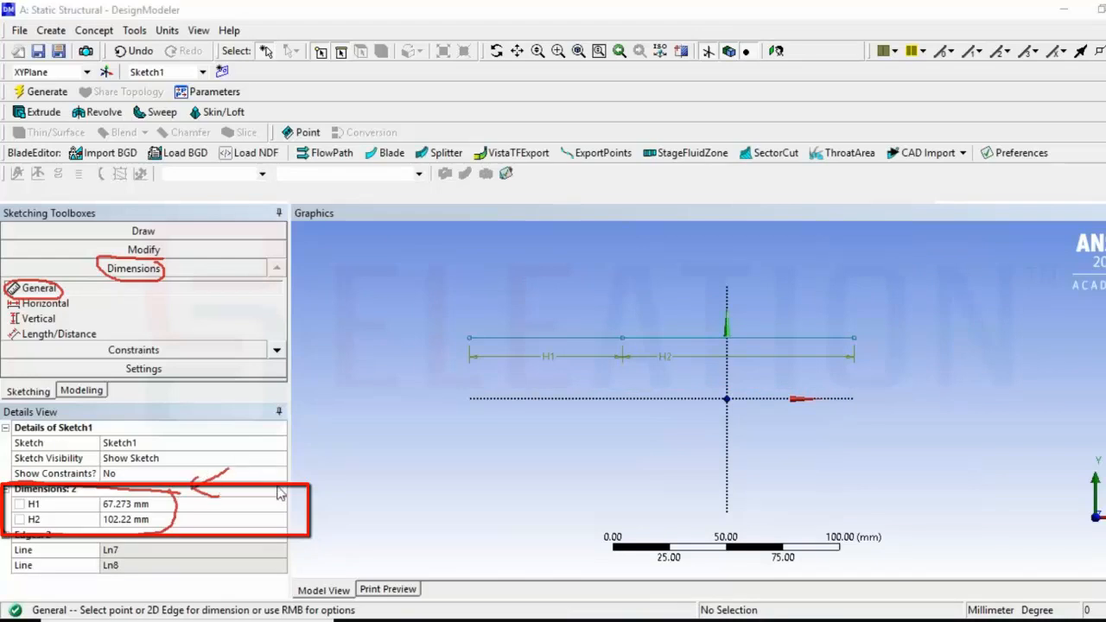
left_click(129, 504)
type("5")
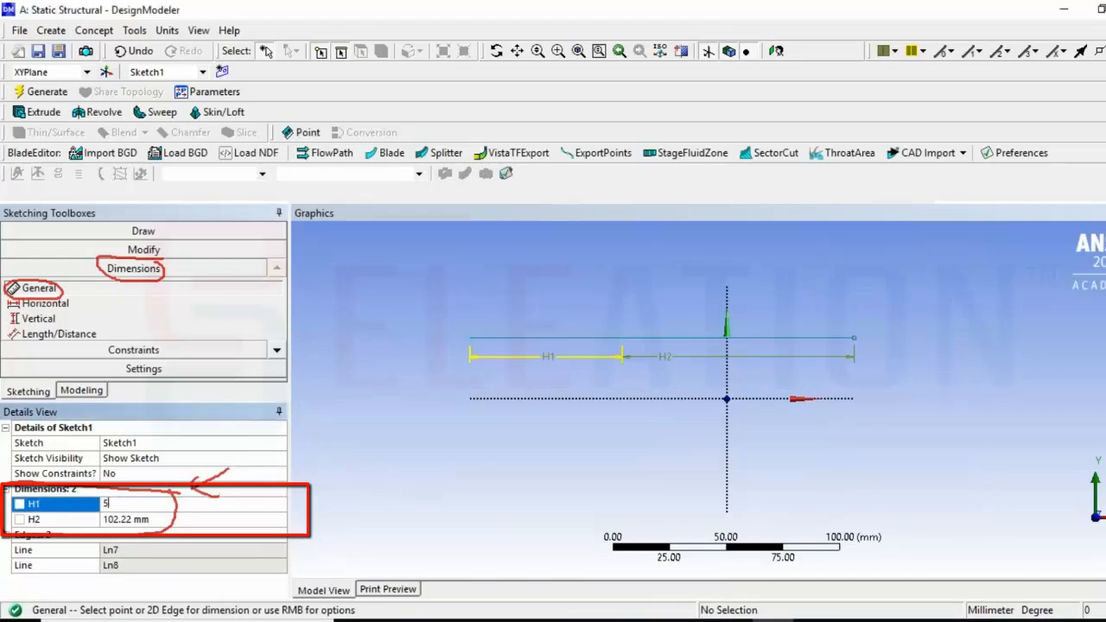
type("00")
left_click(160, 520)
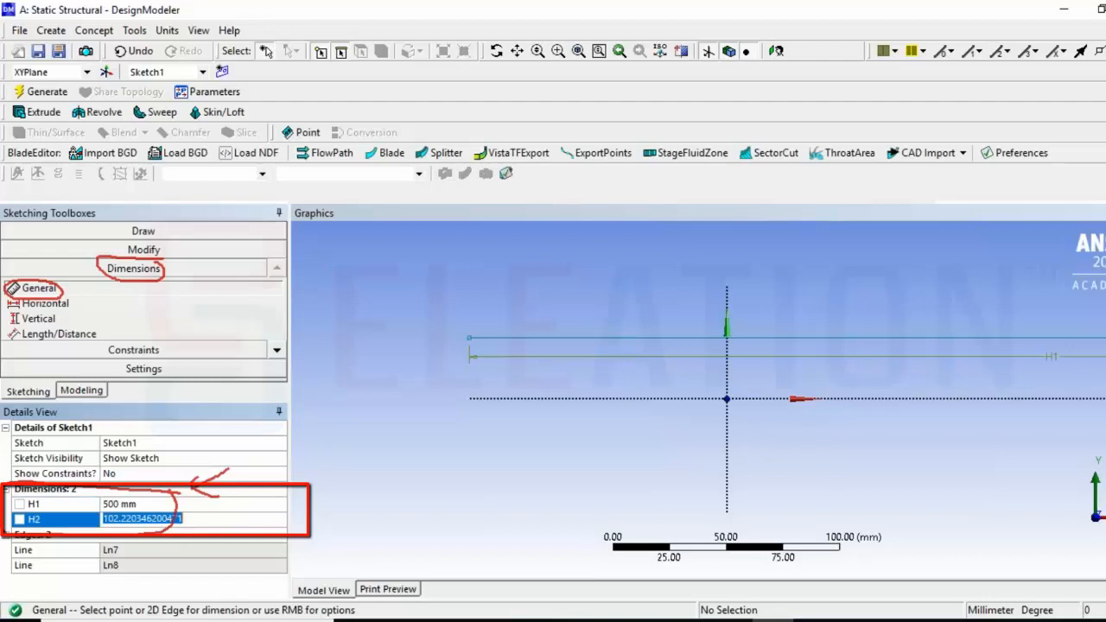
type("500")
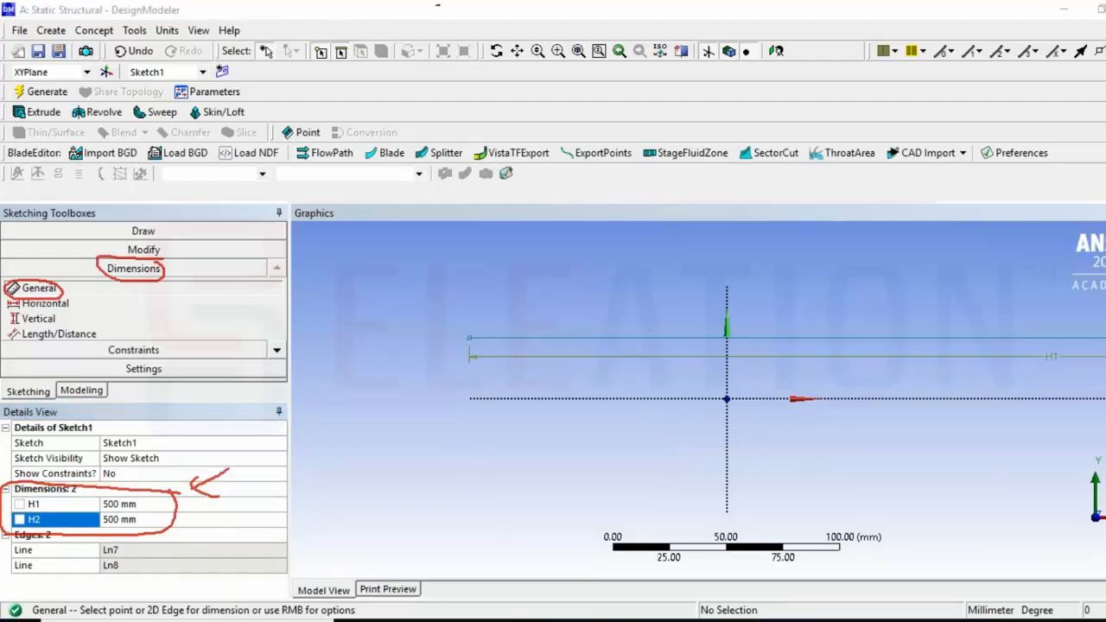
Zoom to fit the whole sketch and switch from sketching to modeling mode
mouse_move(582, 35)
left_mouse_down()
mouse_move(569, 64)
mouse_move(595, 45)
mouse_move(580, 36)
left_mouse_up()
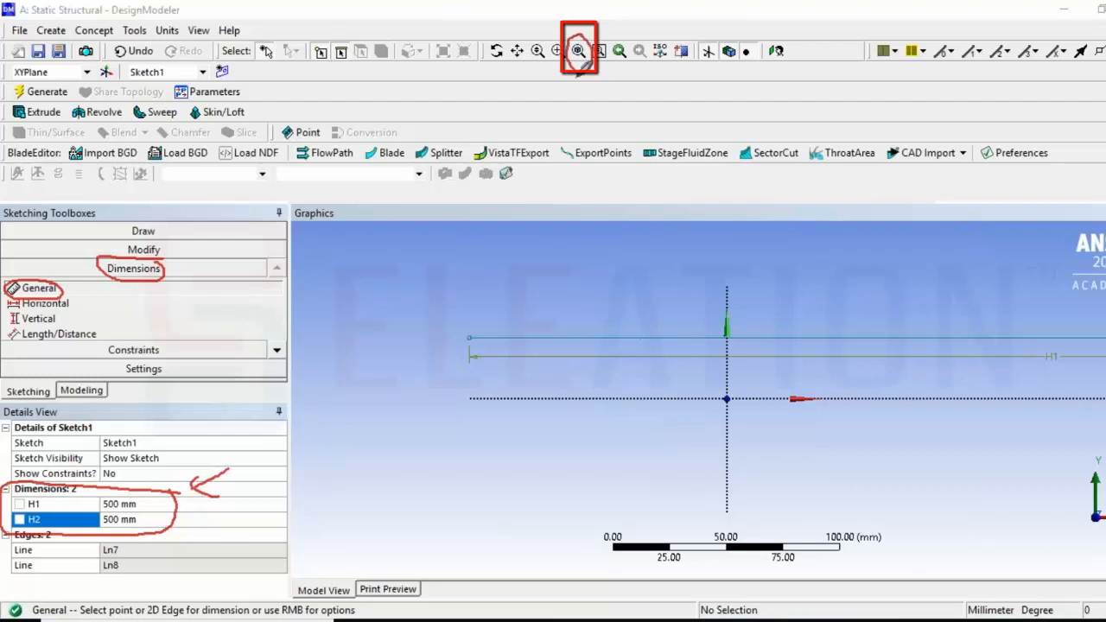
mouse_move(573, 77)
left_mouse_down()
mouse_move(572, 136)
mouse_move(560, 97)
mouse_move(594, 94)
mouse_move(622, 108)
mouse_move(634, 73)
mouse_move(633, 86)
mouse_move(664, 67)
mouse_move(657, 100)
left_mouse_up()
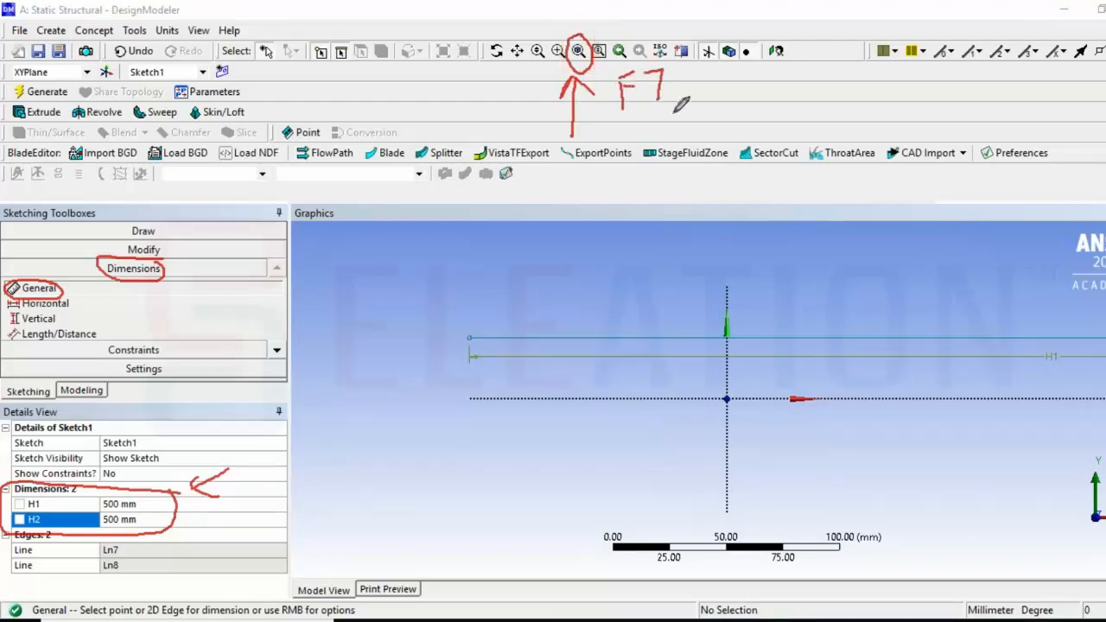
left_click(581, 52)
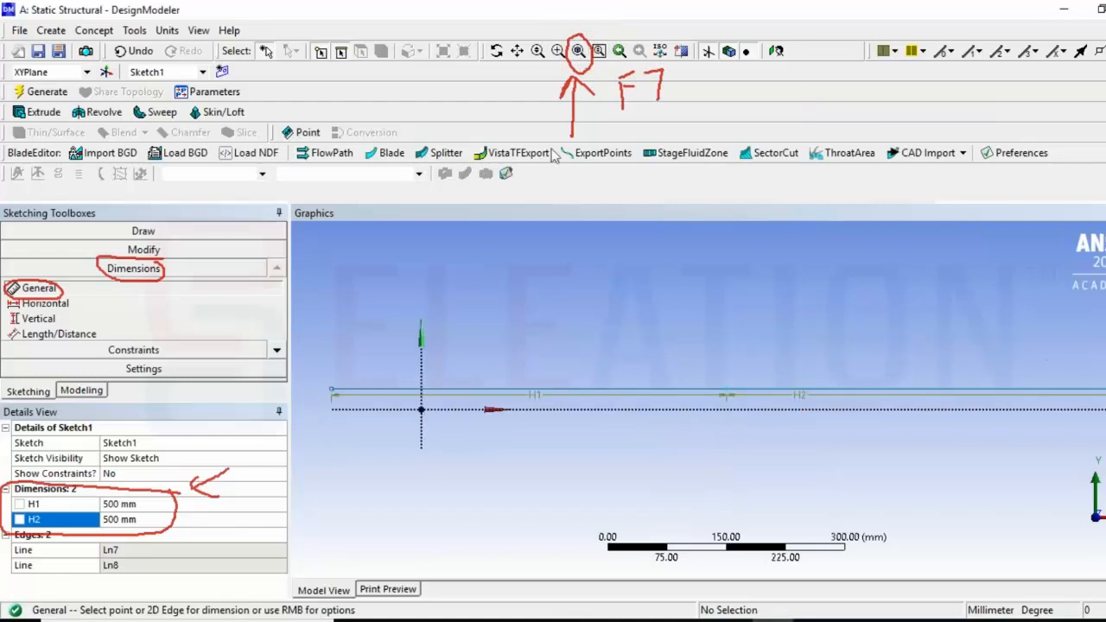
left_click(1105, 216)
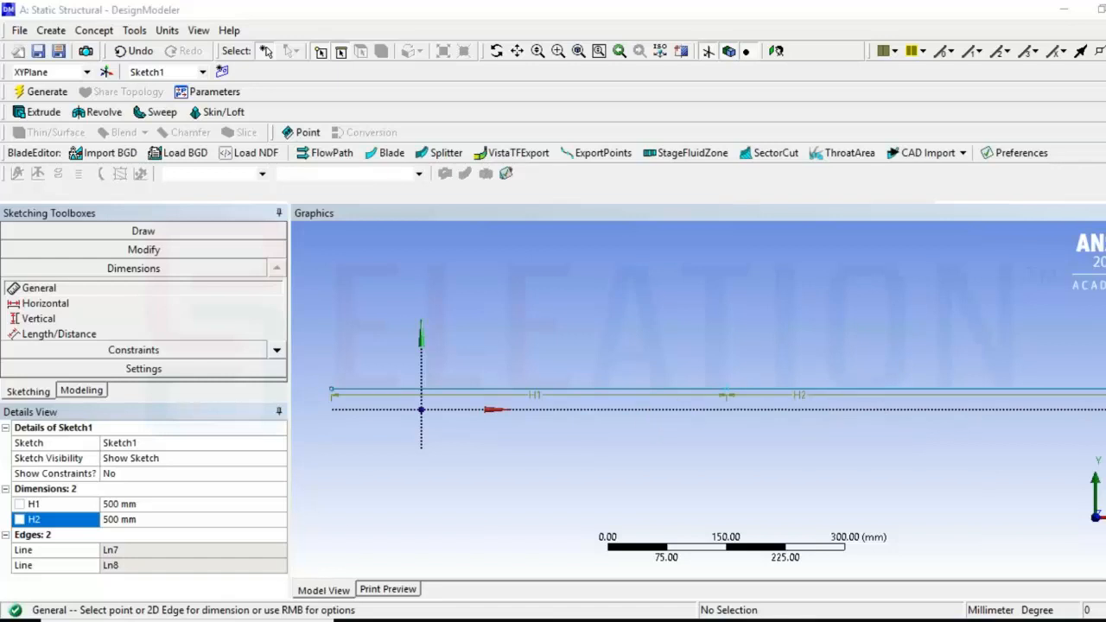
mouse_move(109, 390)
left_mouse_down()
mouse_move(96, 380)
mouse_move(58, 391)
mouse_move(111, 403)
left_mouse_up()
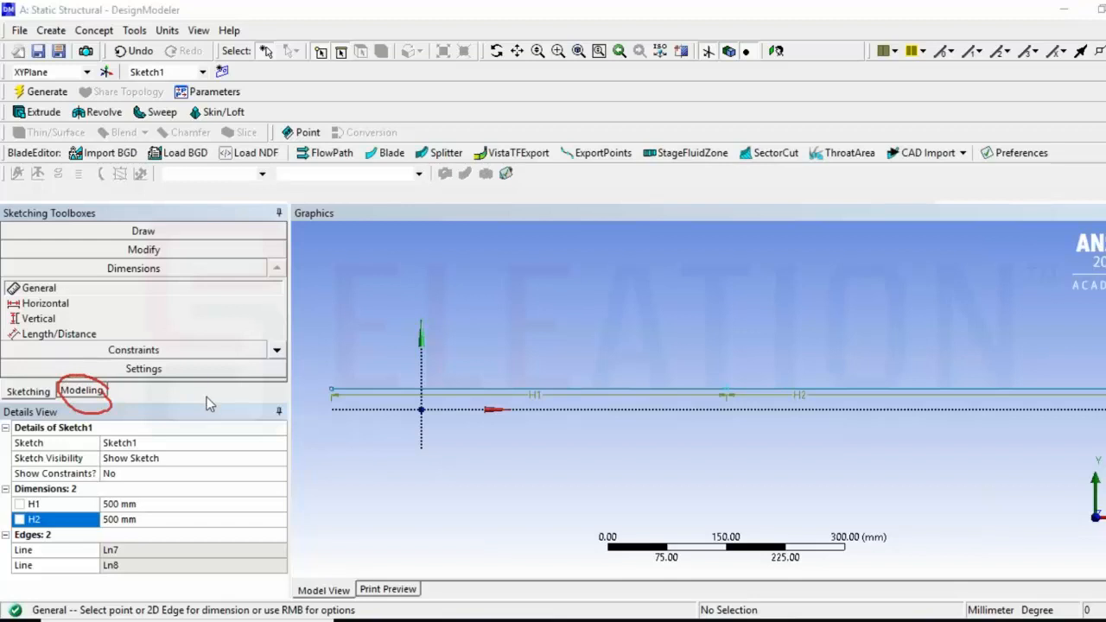
left_click(101, 400)
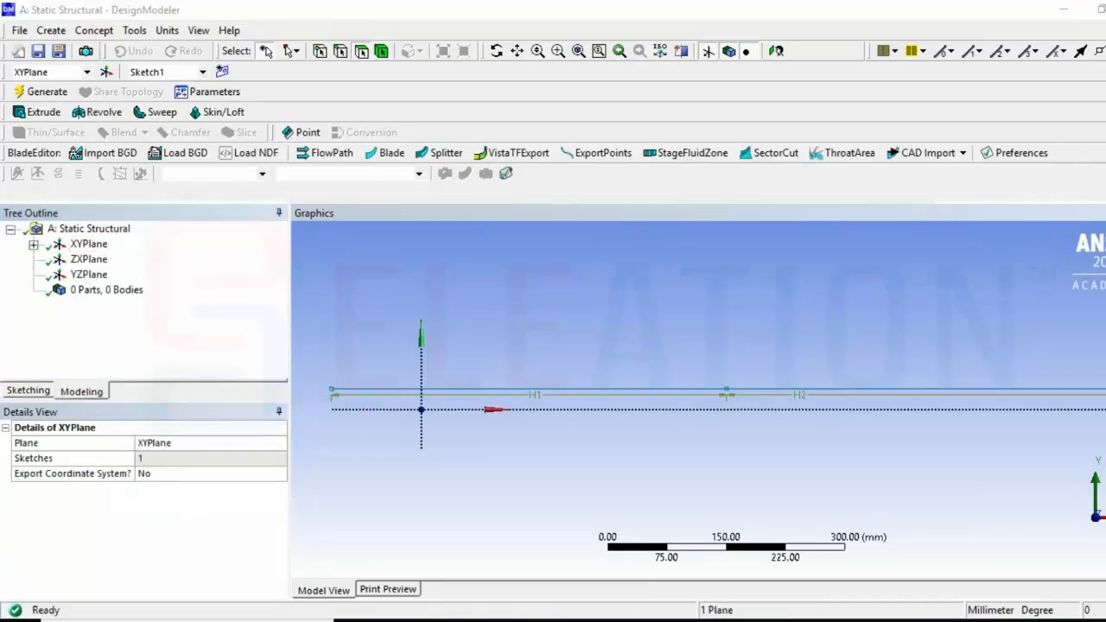
Create a Lines From Sketches concept feature using Sketch1 under the XYPlane as its base object
mouse_move(152, 290)
left_mouse_down()
mouse_move(189, 285)
mouse_move(151, 283)
mouse_move(164, 300)
left_mouse_up()
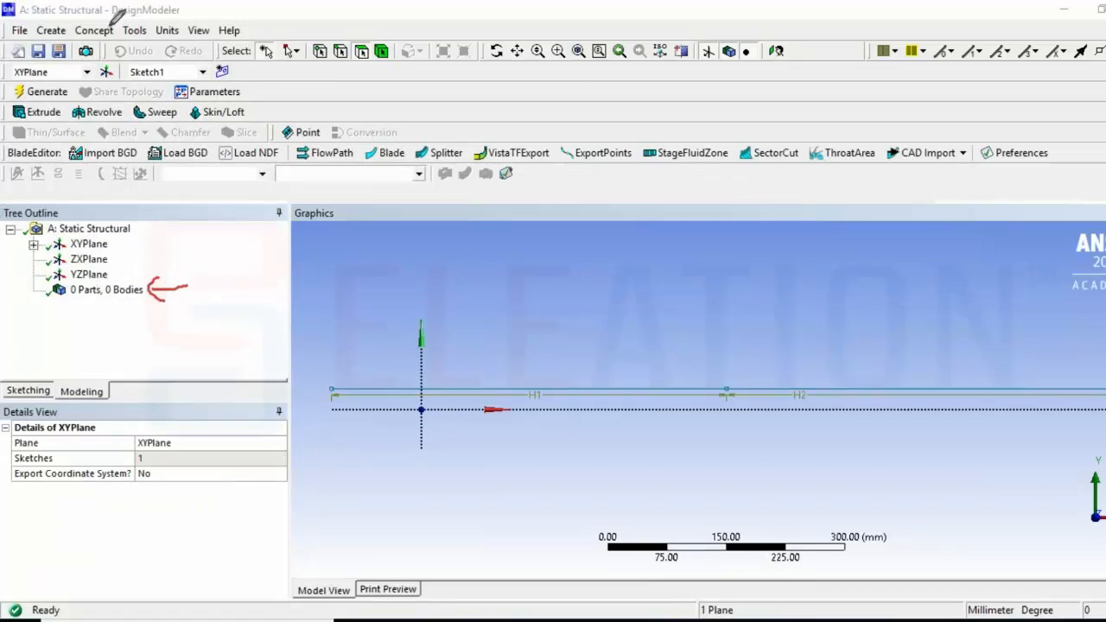
mouse_move(111, 26)
left_mouse_down()
mouse_move(68, 40)
mouse_move(128, 33)
mouse_move(104, 19)
mouse_move(164, 63)
left_mouse_up()
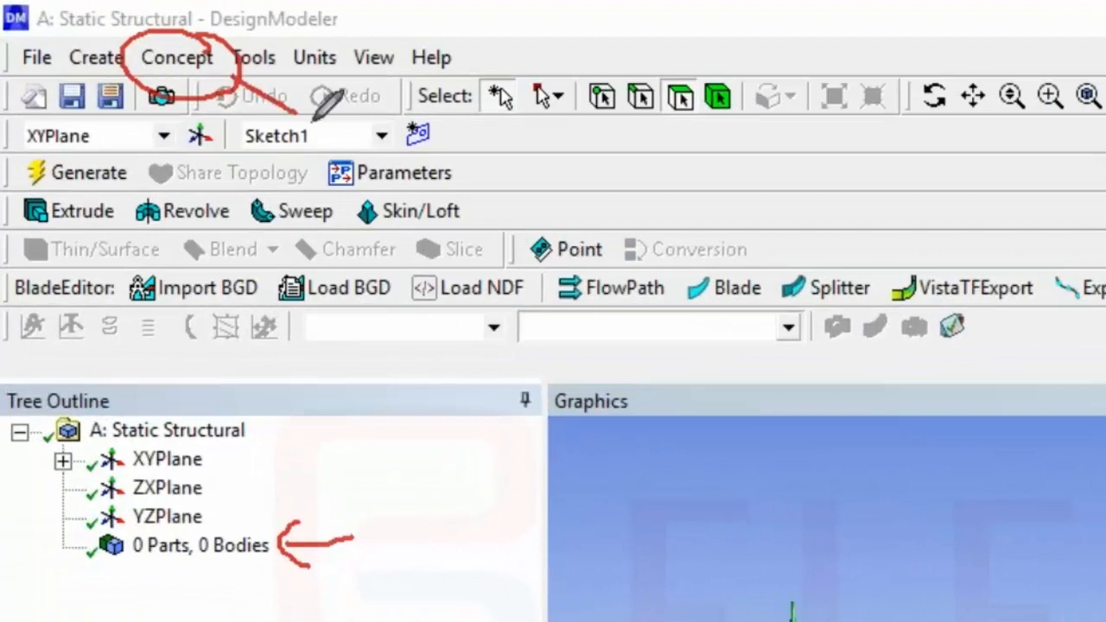
left_click_drag(312, 121, 317, 126)
mouse_move(233, 76)
left_mouse_down()
mouse_move(241, 119)
mouse_move(280, 84)
left_mouse_up()
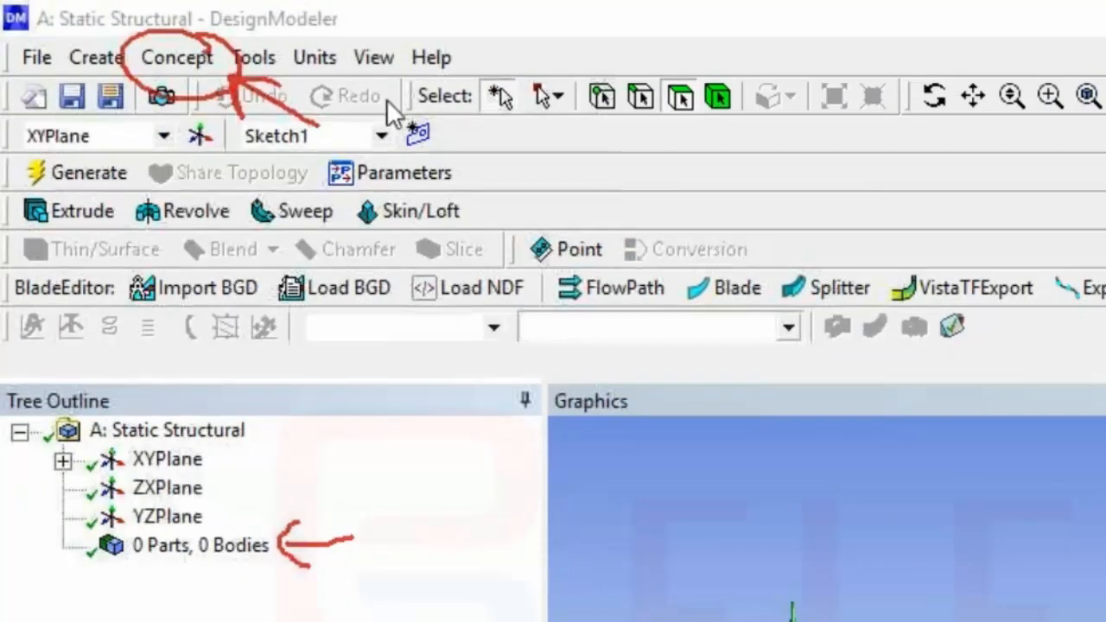
left_click(179, 59)
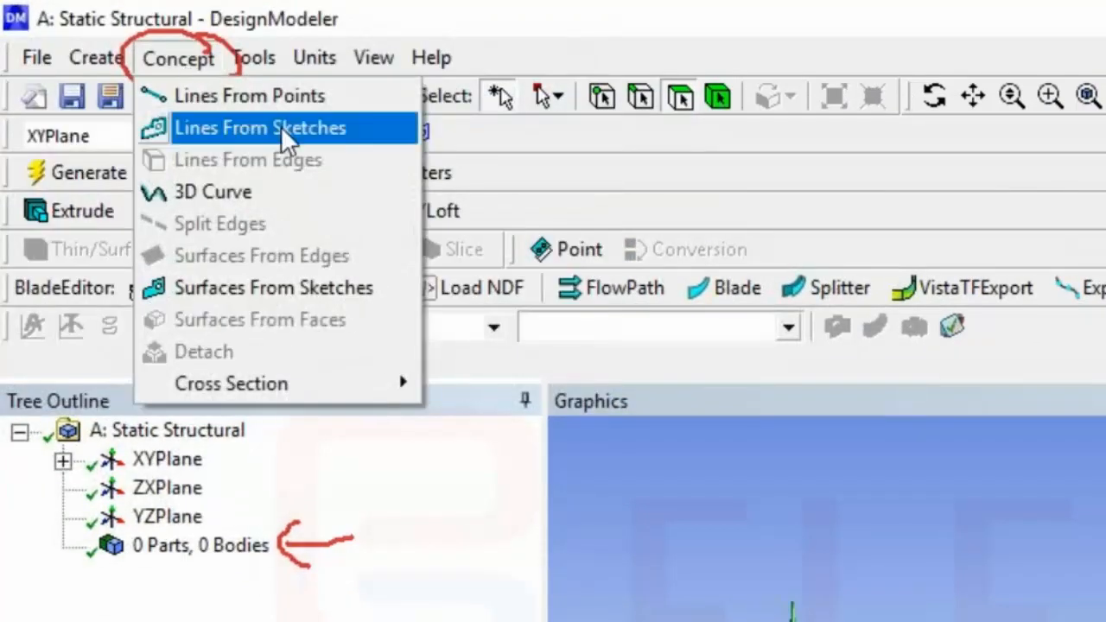
left_click(391, 128)
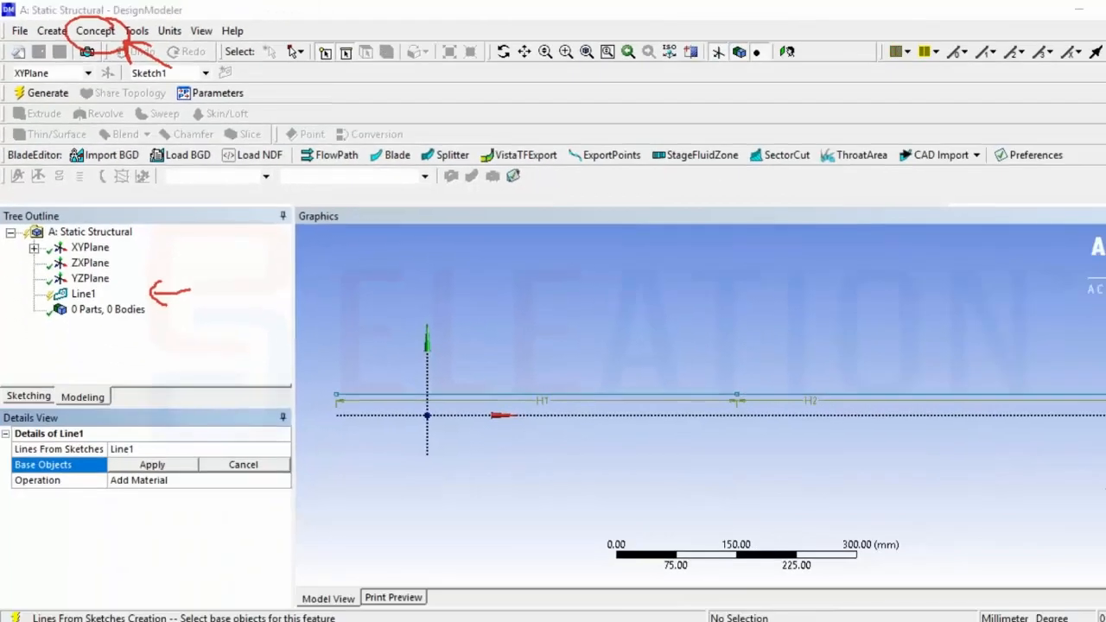
mouse_move(594, 351)
left_mouse_down()
mouse_move(596, 376)
mouse_move(617, 361)
left_mouse_up()
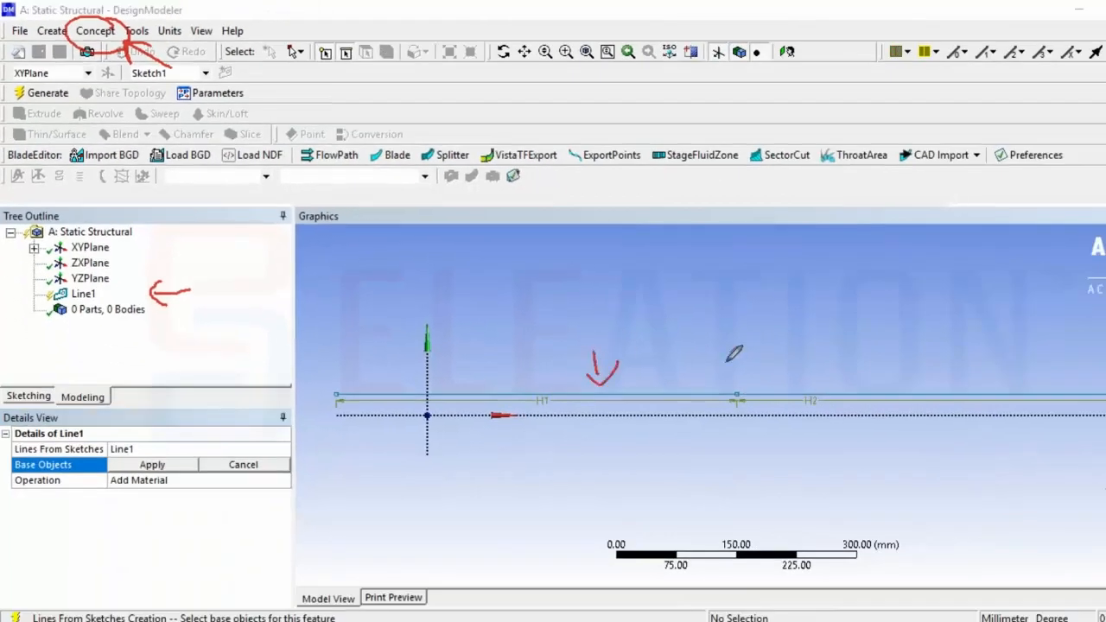
mouse_move(843, 333)
left_mouse_down()
mouse_move(850, 373)
mouse_move(861, 354)
left_mouse_up()
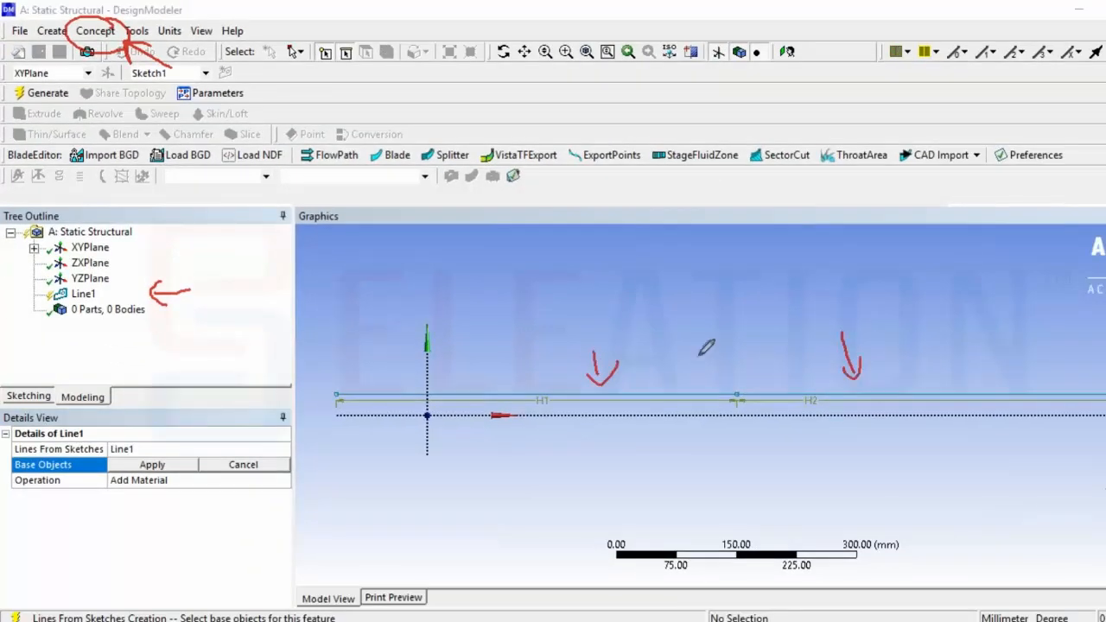
mouse_move(76, 236)
left_mouse_down()
mouse_move(13, 249)
mouse_move(95, 270)
mouse_move(123, 228)
mouse_move(69, 231)
left_mouse_up()
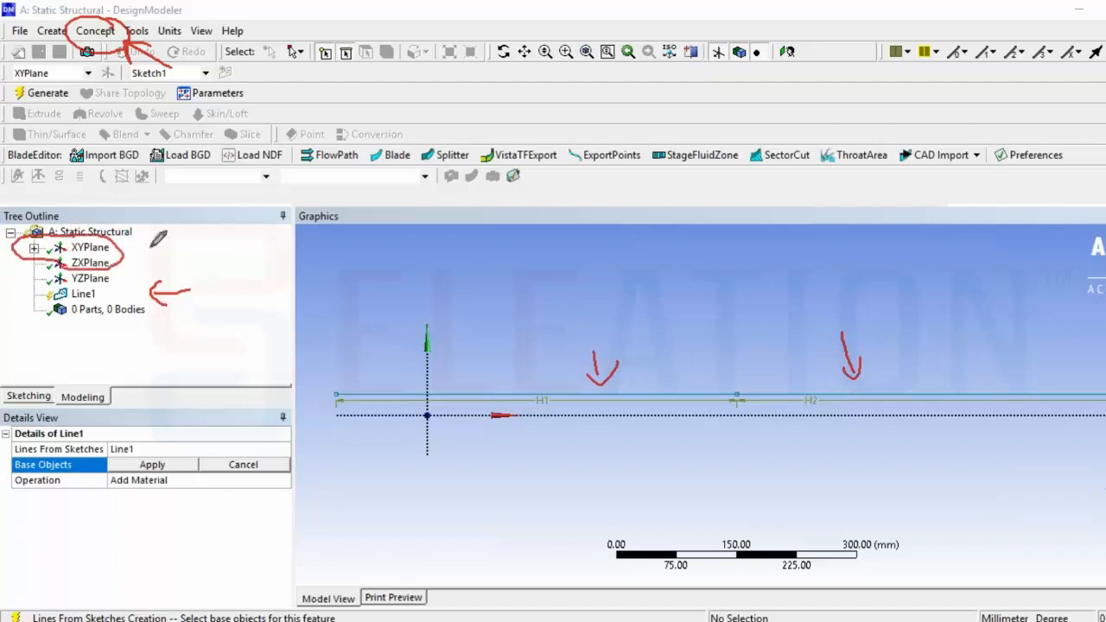
left_click(34, 248)
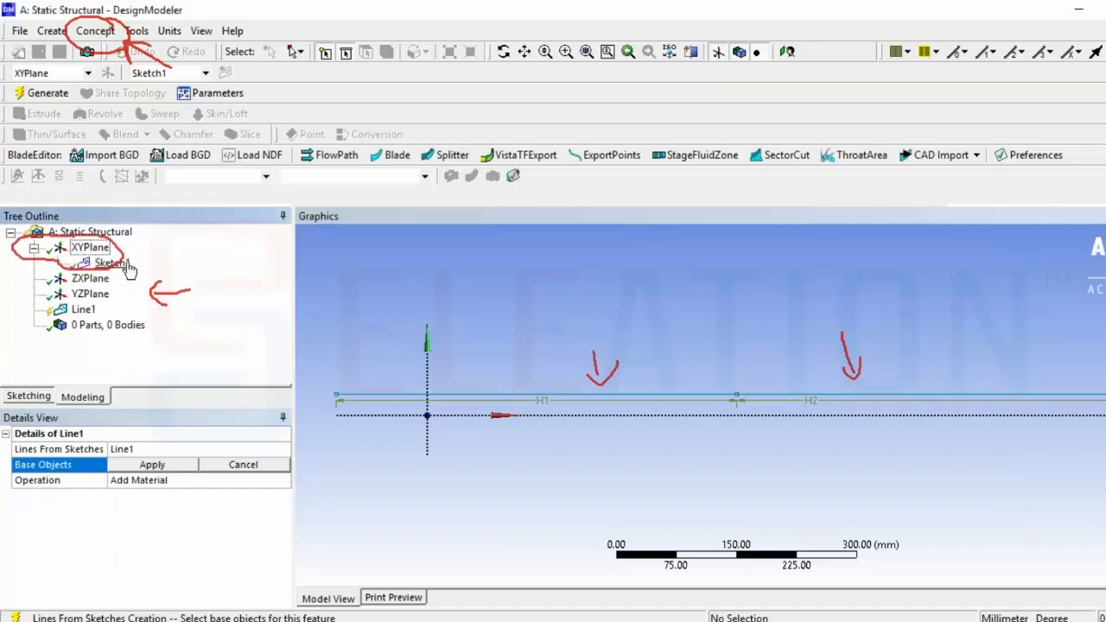
key("Escape")
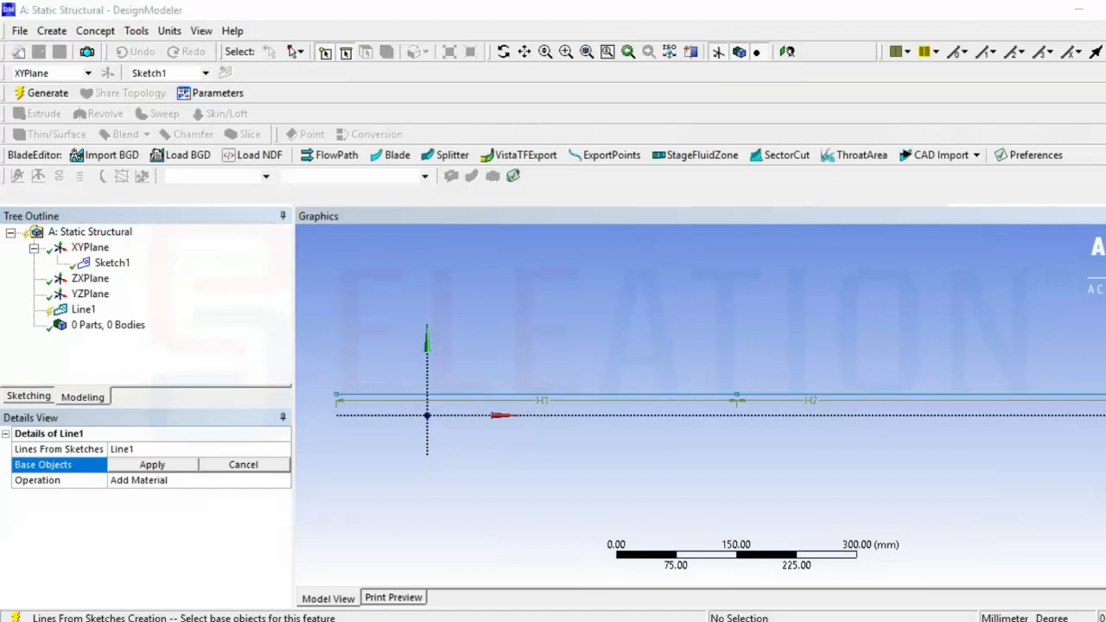
mouse_move(160, 259)
left_mouse_down()
mouse_move(177, 264)
mouse_move(150, 258)
mouse_move(155, 276)
left_mouse_up()
left_click(97, 263)
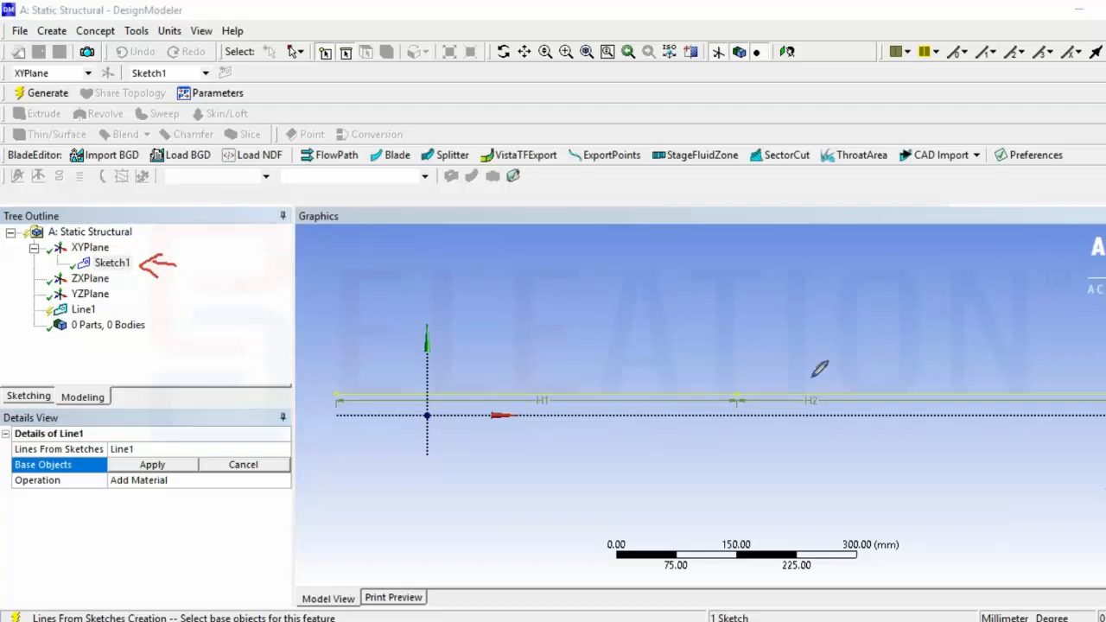
mouse_move(140, 277)
left_mouse_down()
mouse_move(152, 294)
mouse_move(165, 441)
mouse_move(176, 424)
left_mouse_up()
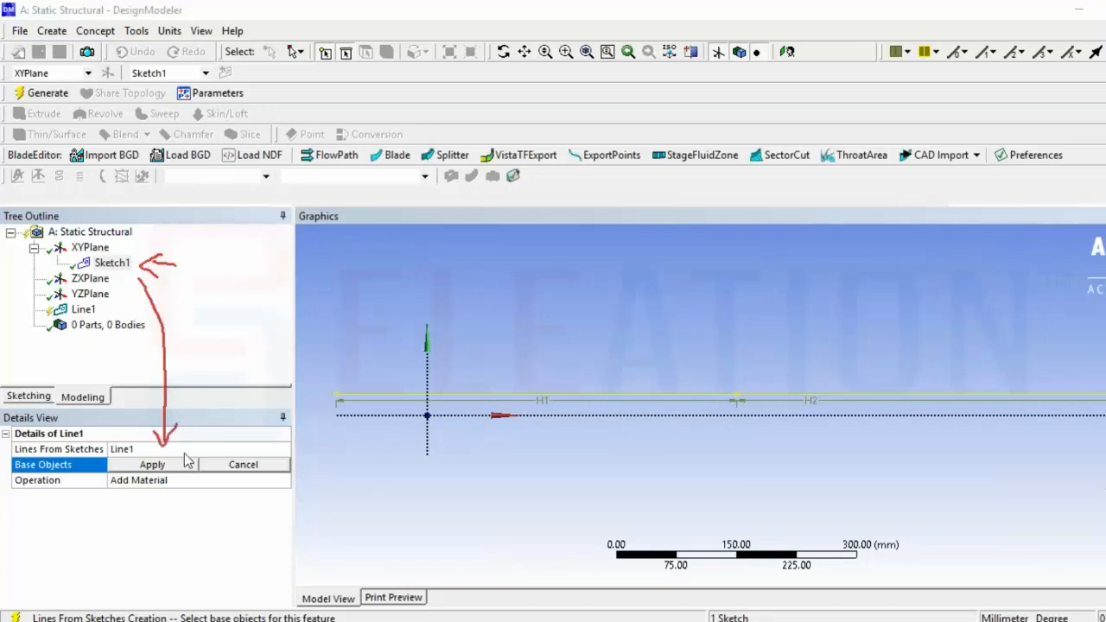
left_click(184, 465)
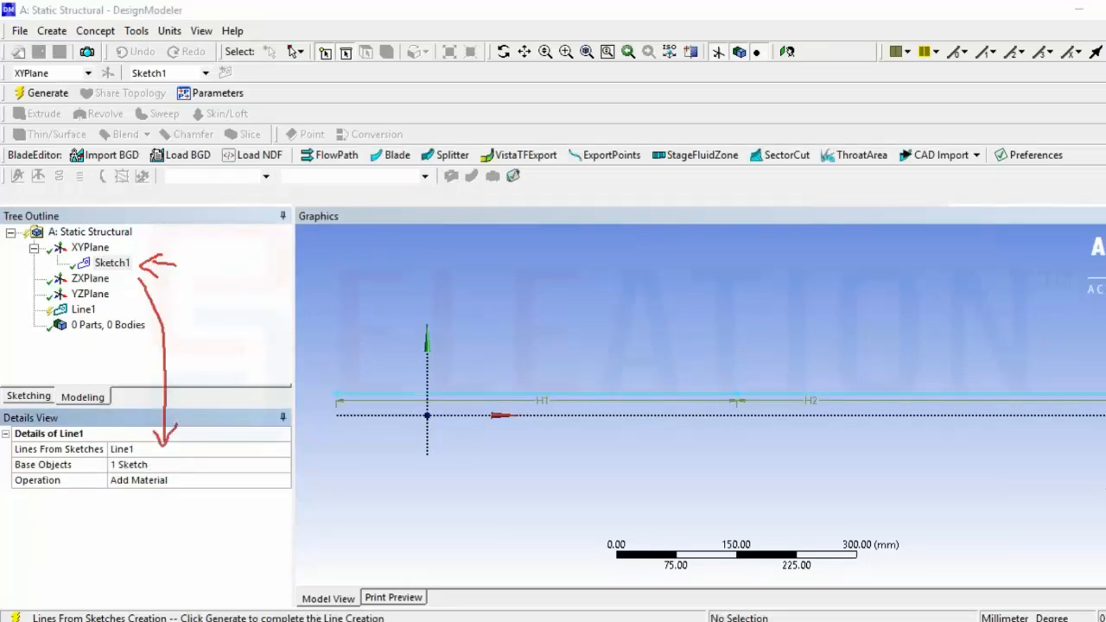
Generate the line body and expand the parts branch in the tree
mouse_move(168, 469)
left_mouse_down()
mouse_move(185, 470)
mouse_move(158, 467)
left_mouse_up()
left_click_drag(158, 467, 168, 479)
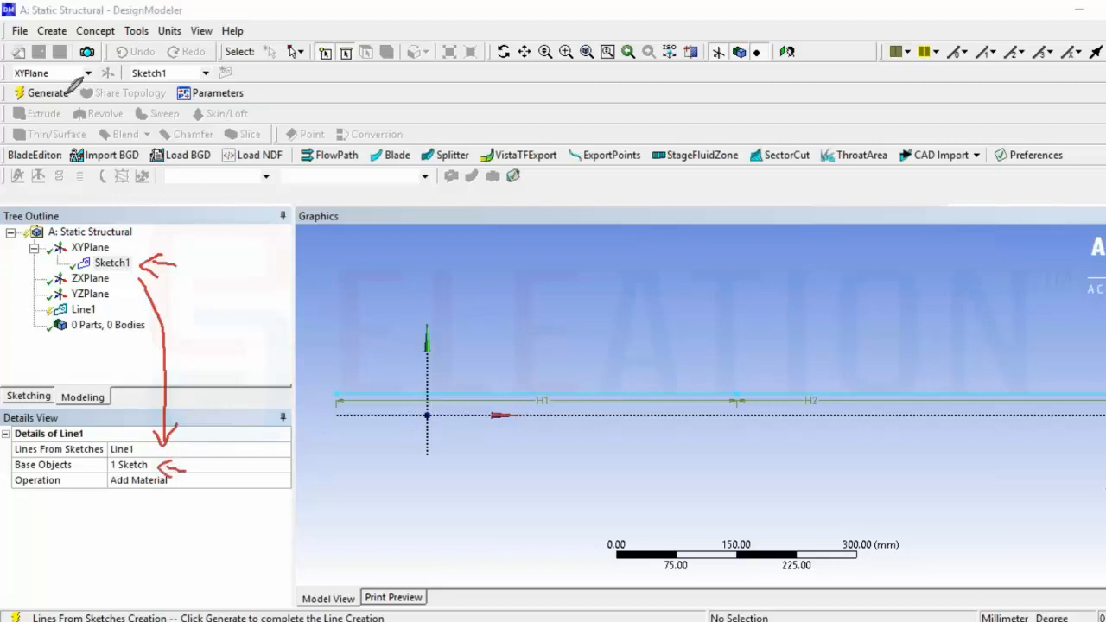
mouse_move(76, 79)
left_mouse_down()
mouse_move(5, 97)
mouse_move(86, 93)
mouse_move(63, 81)
mouse_move(131, 202)
left_mouse_up()
left_click_drag(64, 138, 70, 110)
left_click_drag(69, 110, 106, 128)
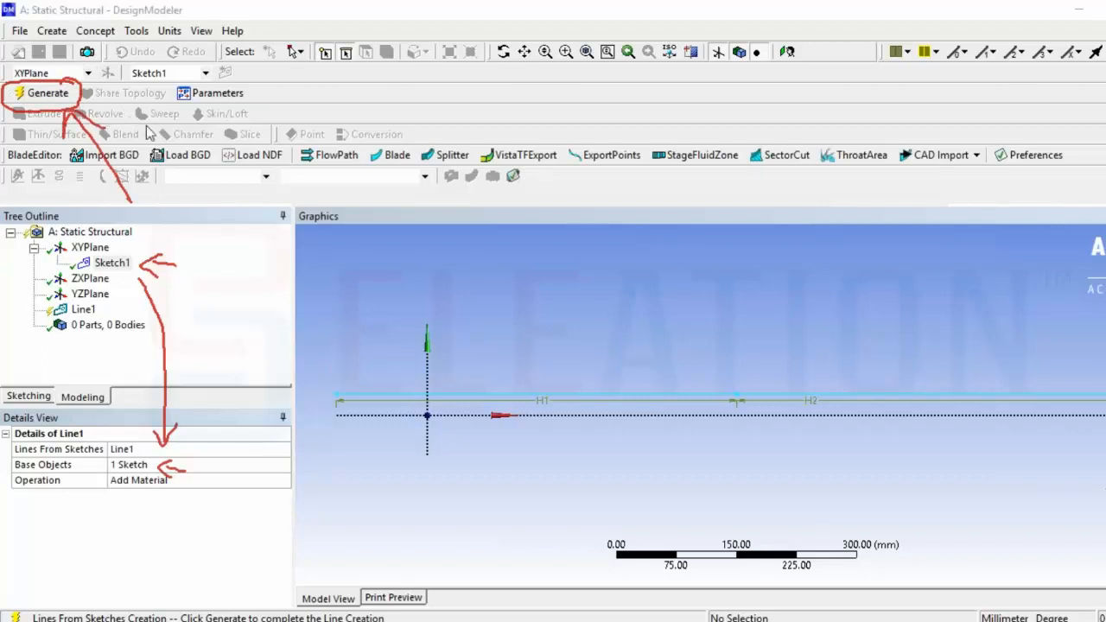
left_click(48, 92)
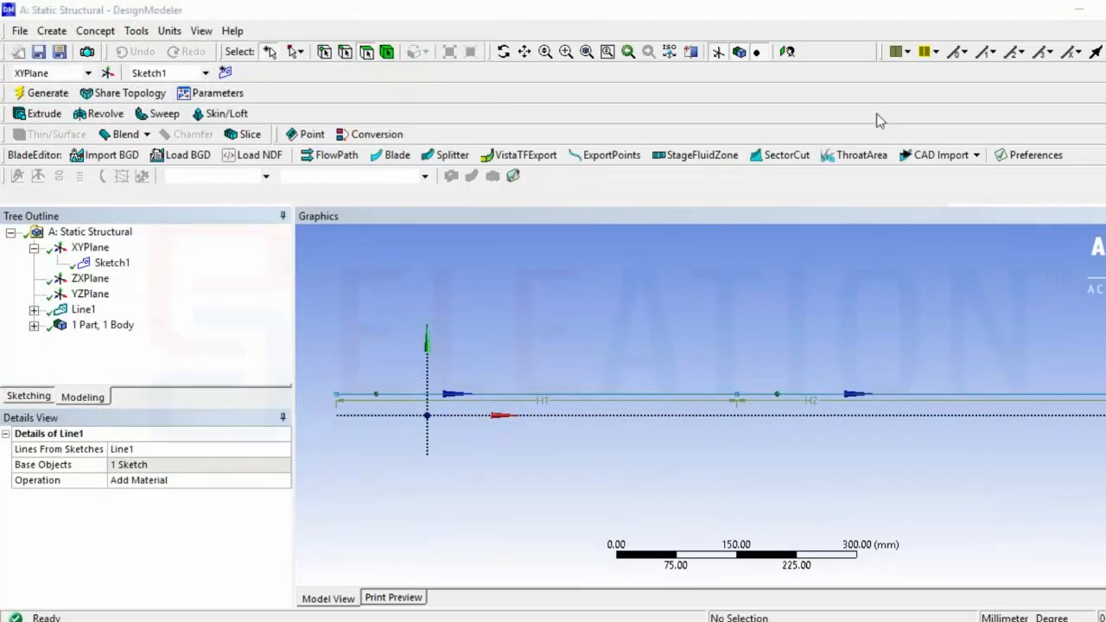
left_click(34, 325)
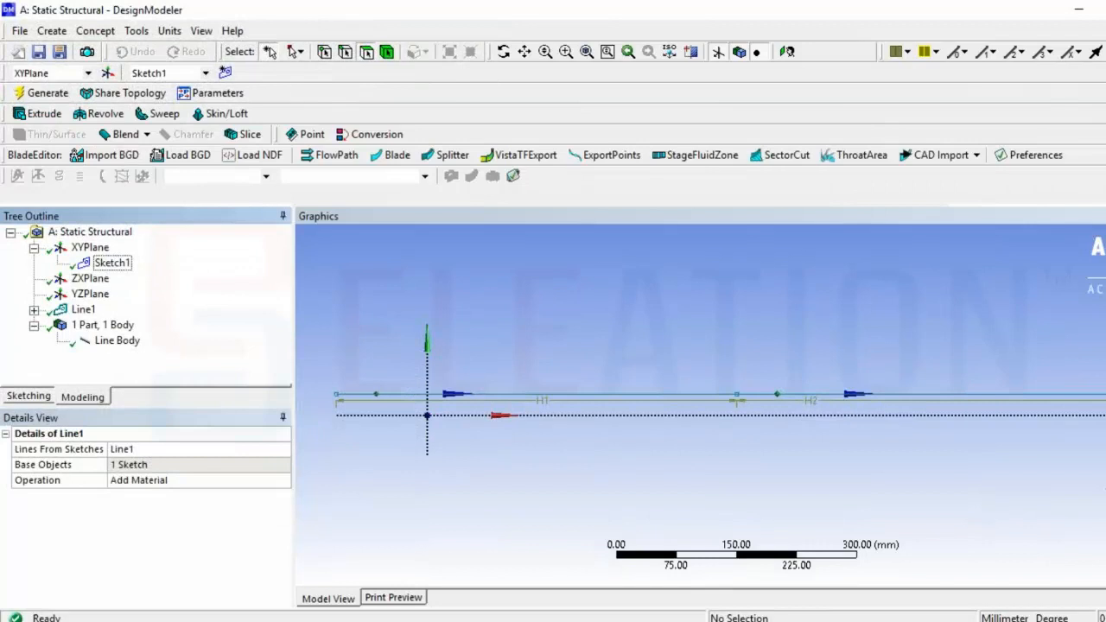
Create a Circular cross section concept and set its radius R to 50 mm
mouse_move(148, 311)
left_mouse_down()
mouse_move(35, 312)
mouse_move(21, 351)
mouse_move(177, 351)
mouse_move(159, 311)
mouse_move(238, 339)
left_mouse_up()
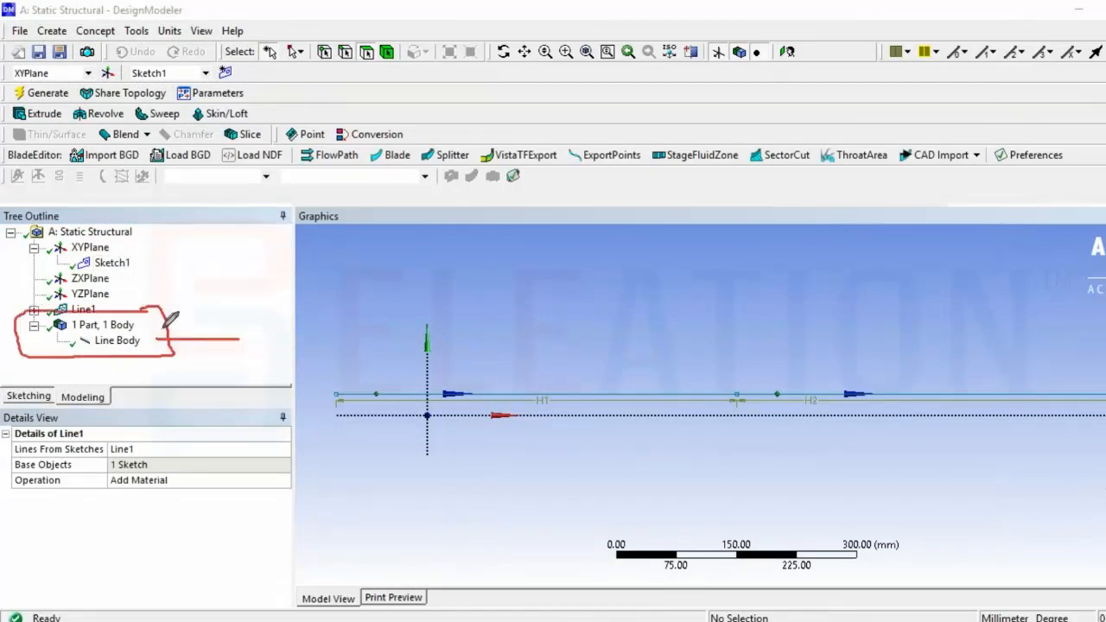
left_click(115, 341)
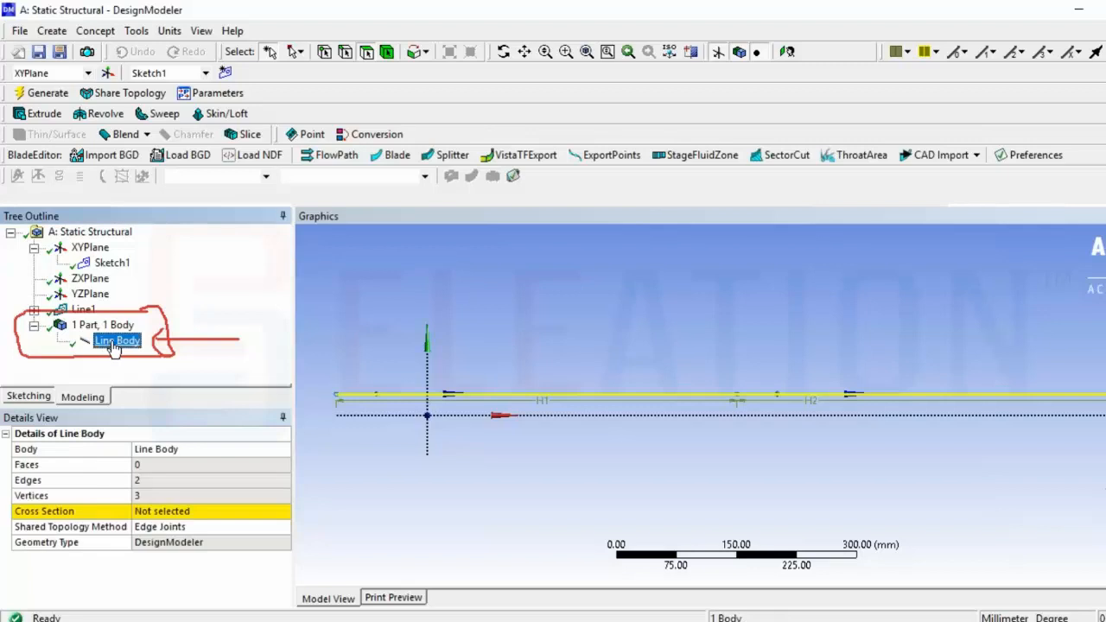
left_click(1105, 309)
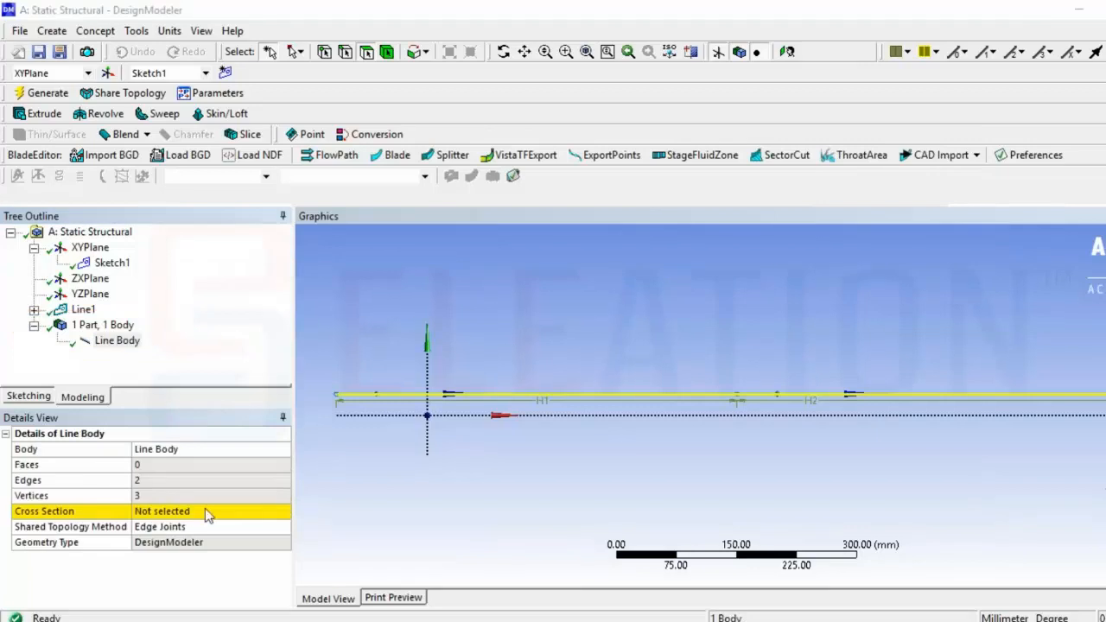
mouse_move(118, 16)
left_mouse_down()
mouse_move(93, 20)
mouse_move(75, 43)
mouse_move(125, 10)
left_mouse_up()
left_click(97, 31)
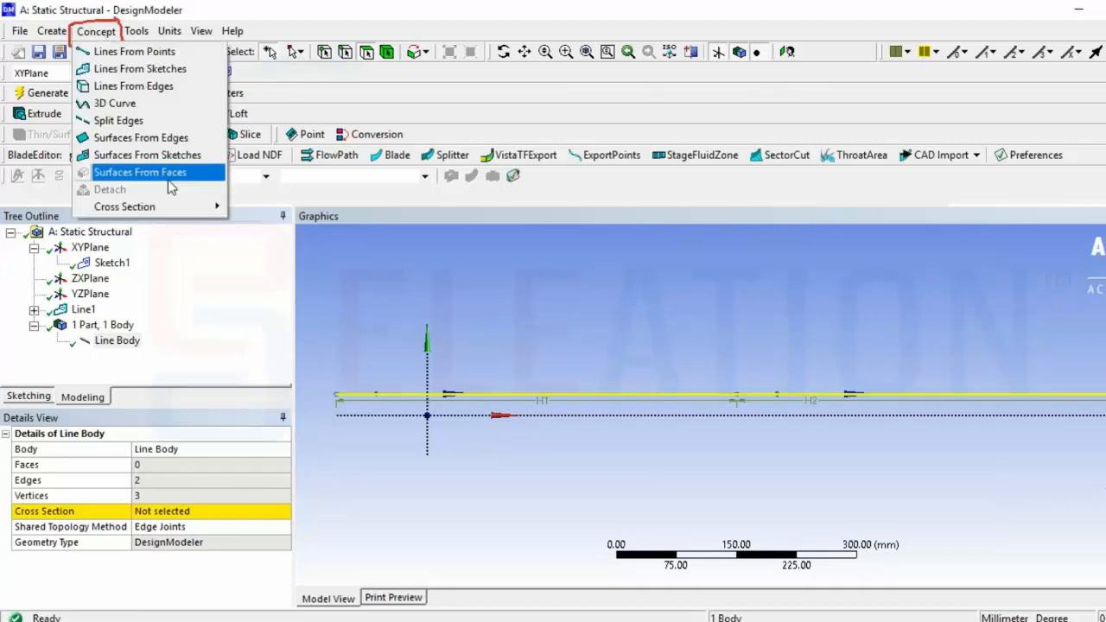
mouse_move(207, 207)
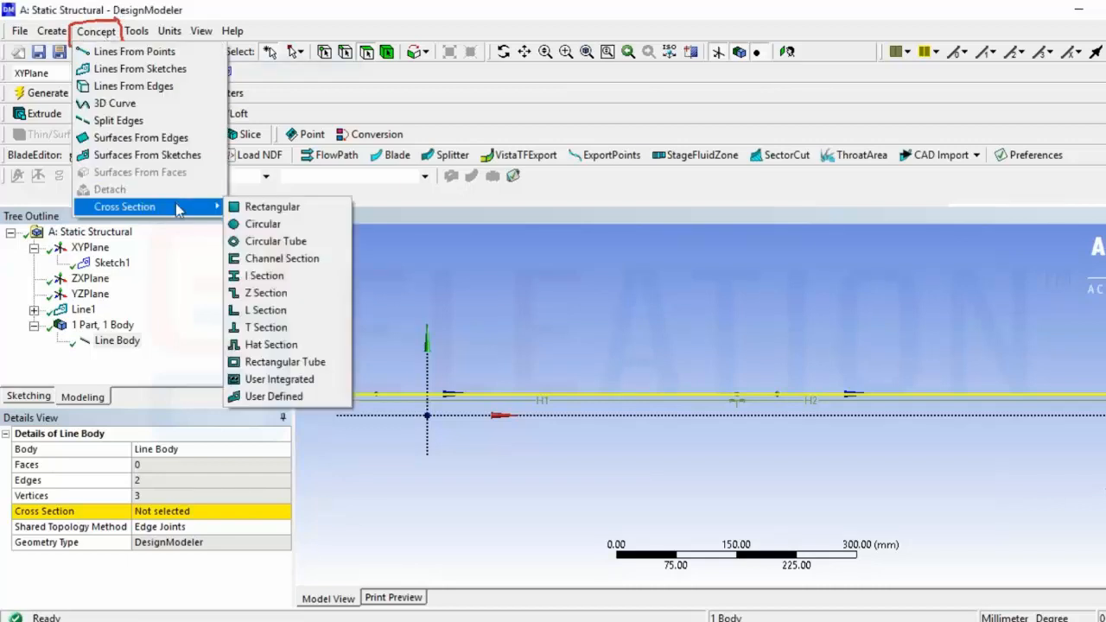
left_click(333, 224)
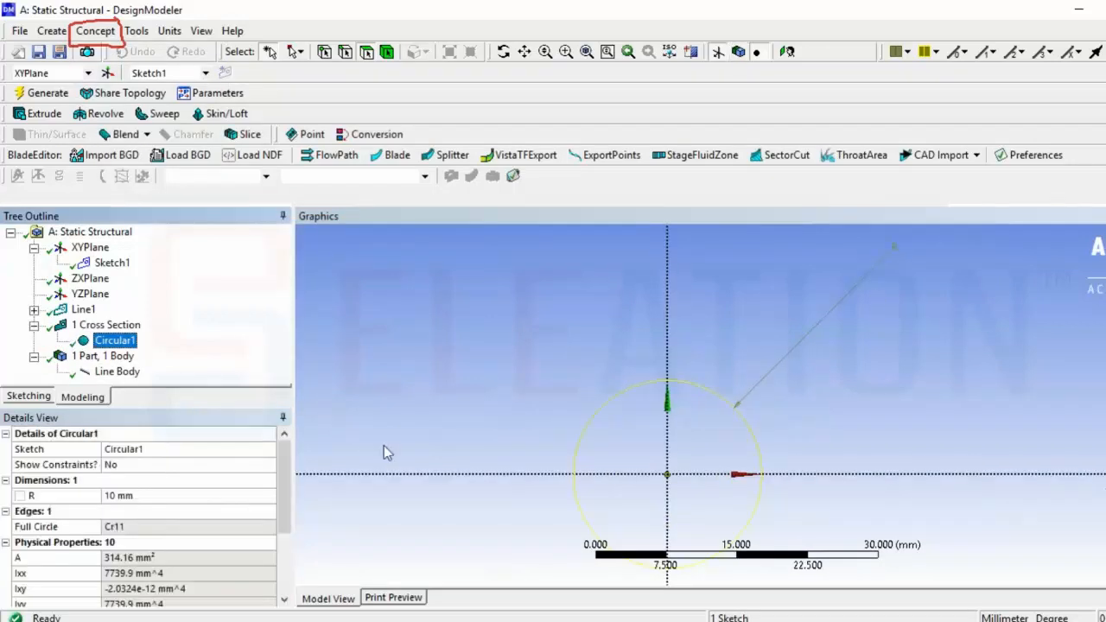
left_click(186, 496)
type("50")
key("Return")
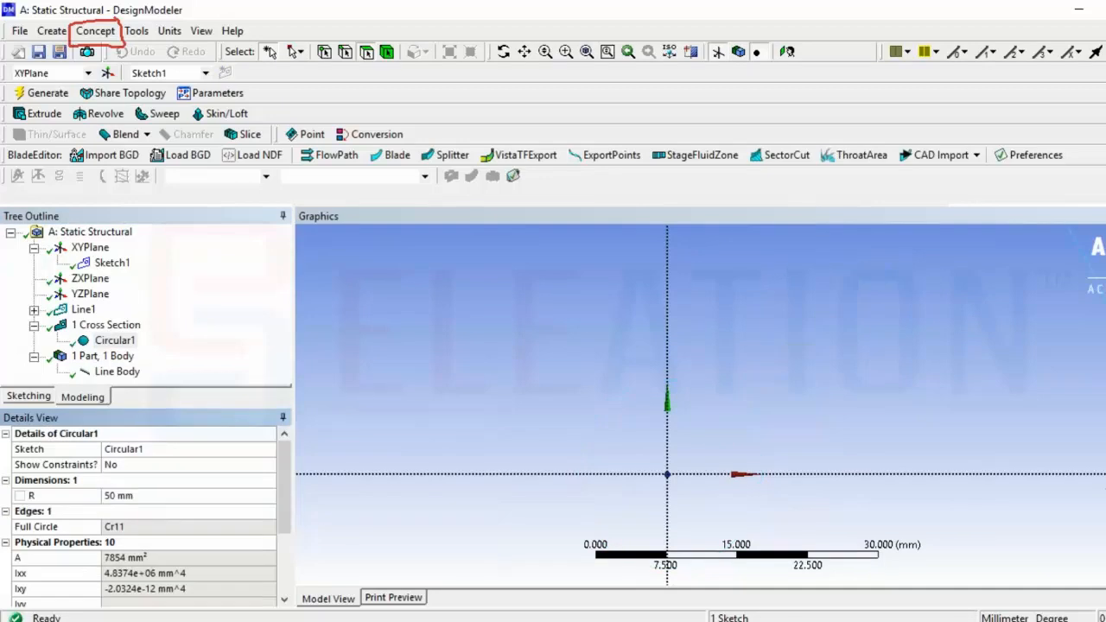
Assign the Circular1 cross section to the line body
left_click(587, 51)
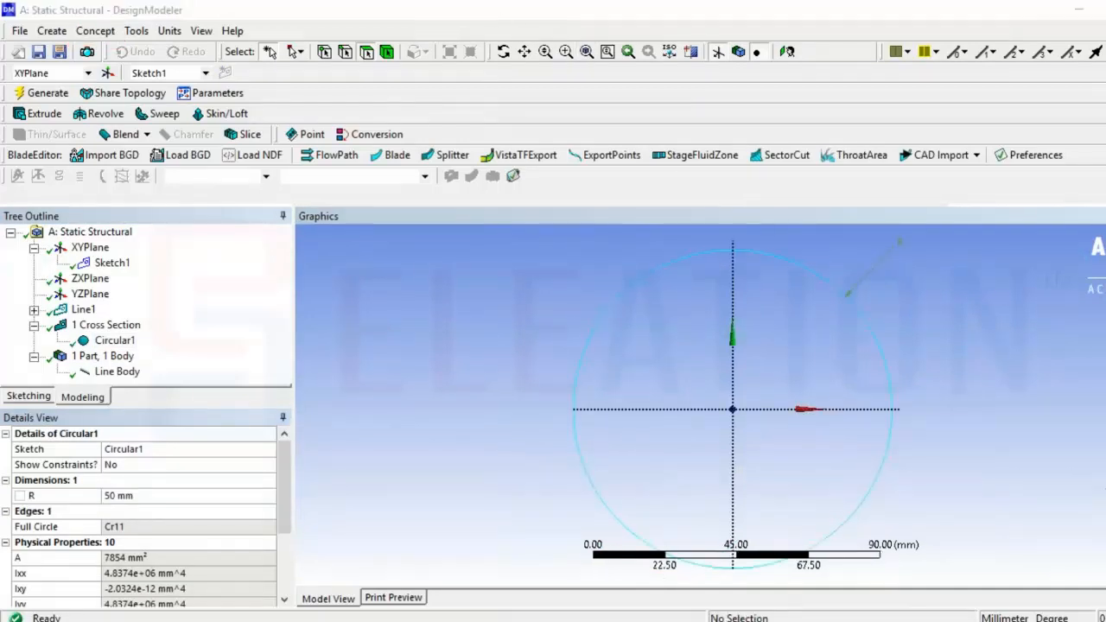
mouse_move(142, 339)
left_mouse_down()
mouse_move(167, 355)
mouse_move(160, 369)
left_mouse_up()
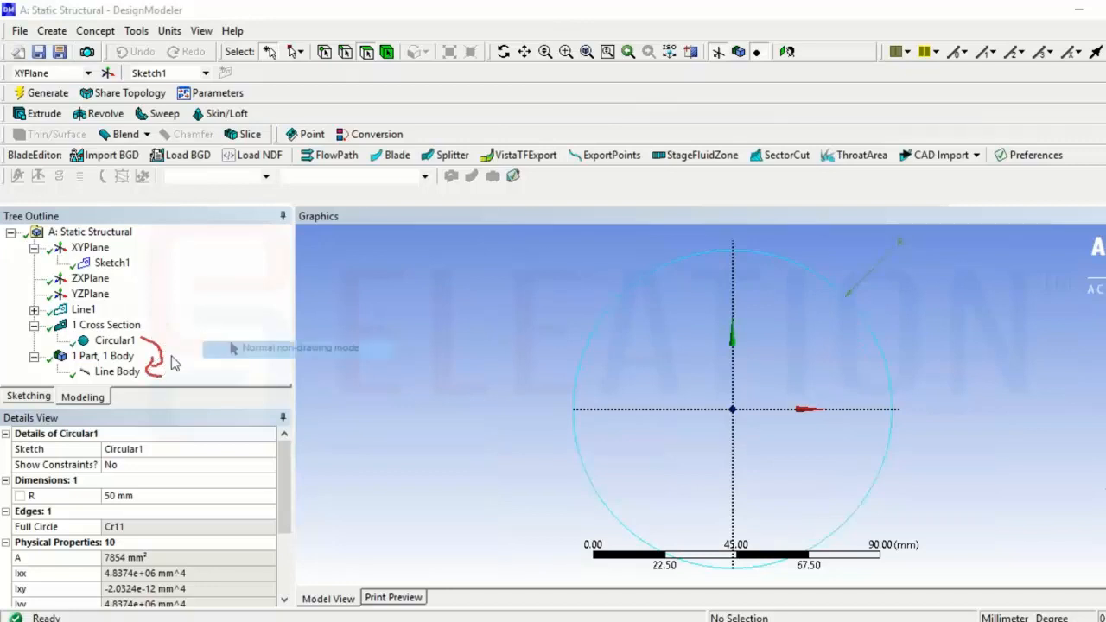
left_click(117, 372)
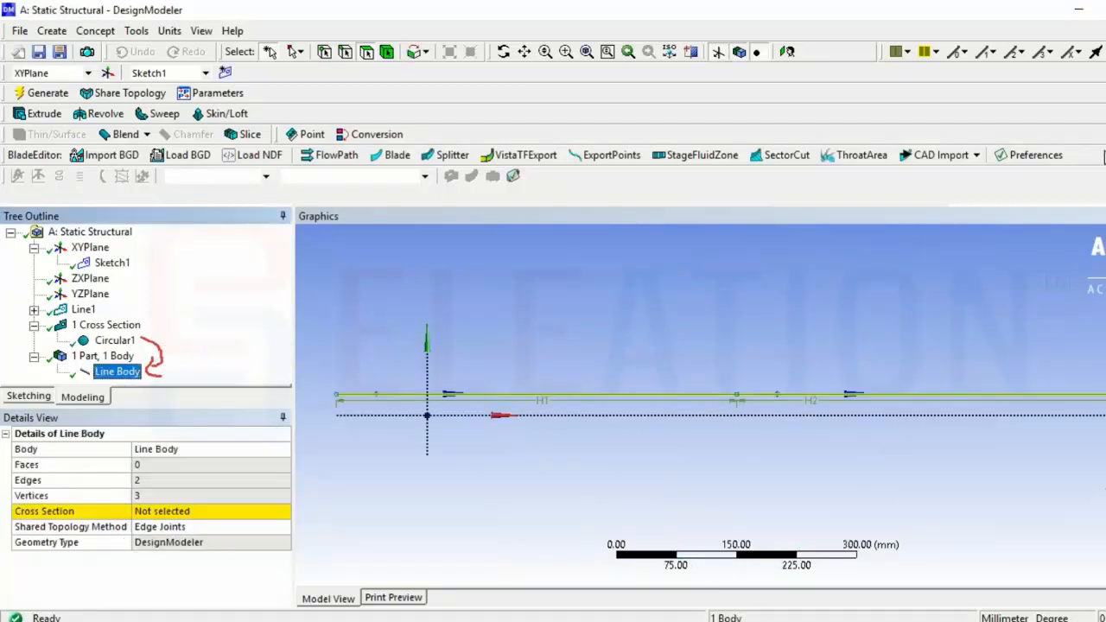
mouse_move(146, 502)
left_mouse_down()
mouse_move(128, 519)
mouse_move(299, 512)
mouse_move(239, 492)
mouse_move(145, 499)
left_mouse_up()
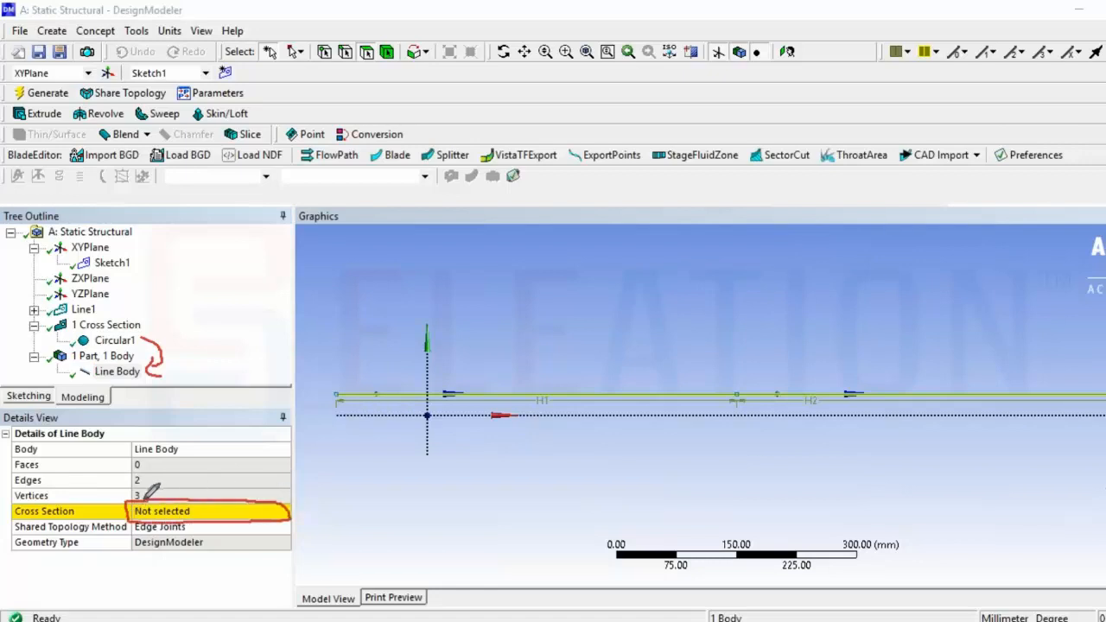
left_click(198, 513)
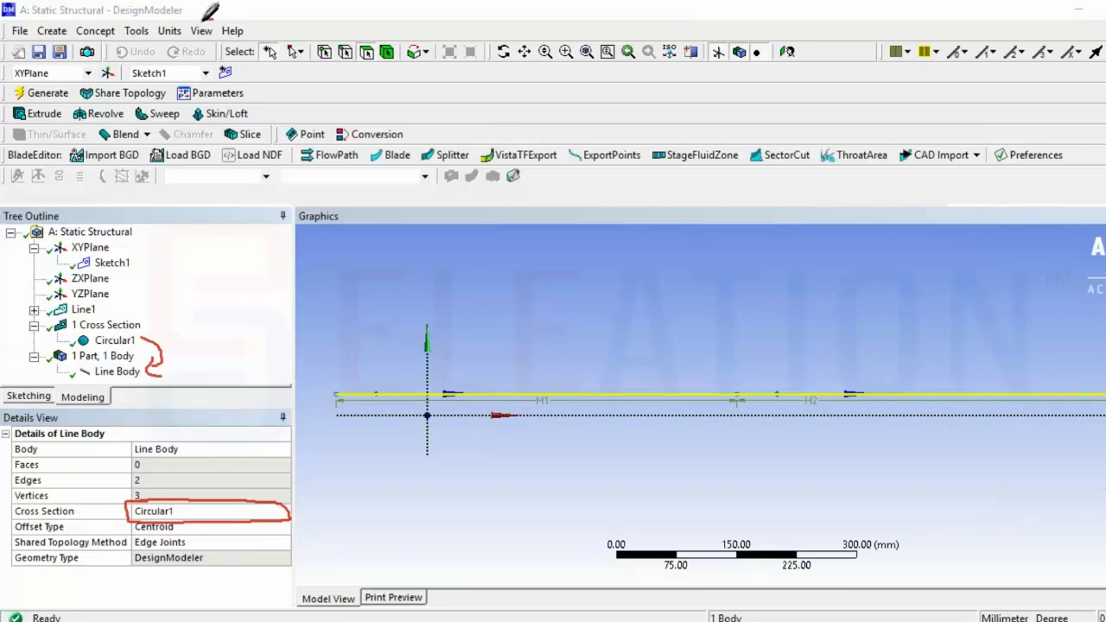
Turn on the Cross Section Solids display and orbit to view the beam in 3D
mouse_move(216, 19)
left_mouse_down()
mouse_move(191, 39)
mouse_move(229, 26)
mouse_move(279, 61)
left_mouse_up()
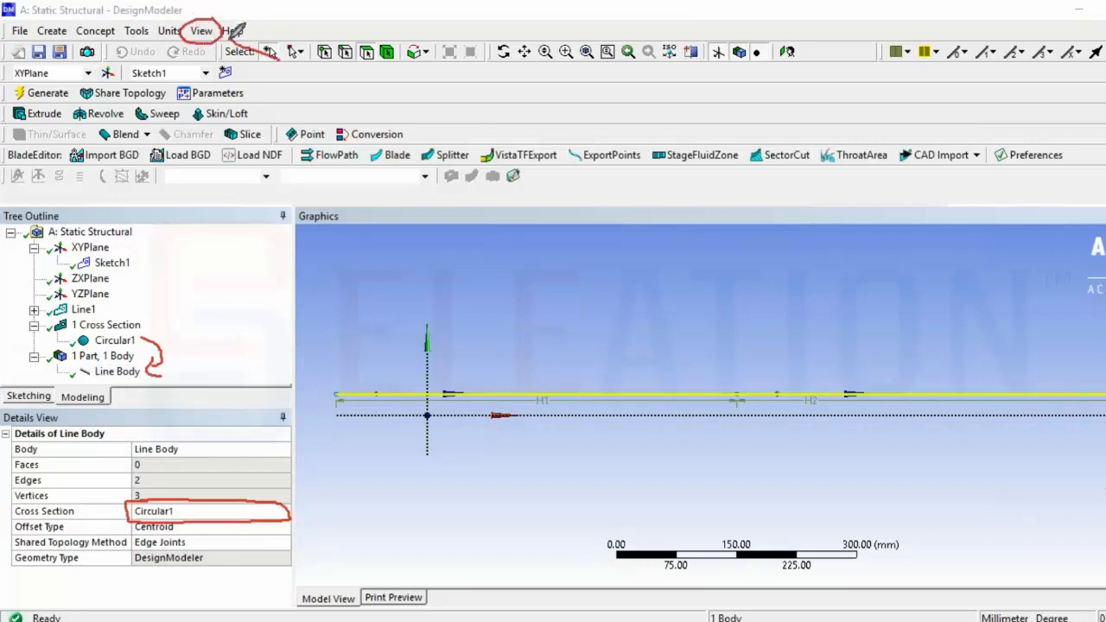
left_click_drag(225, 37, 235, 52)
left_click_drag(226, 37, 252, 36)
key("Escape")
left_click(202, 35)
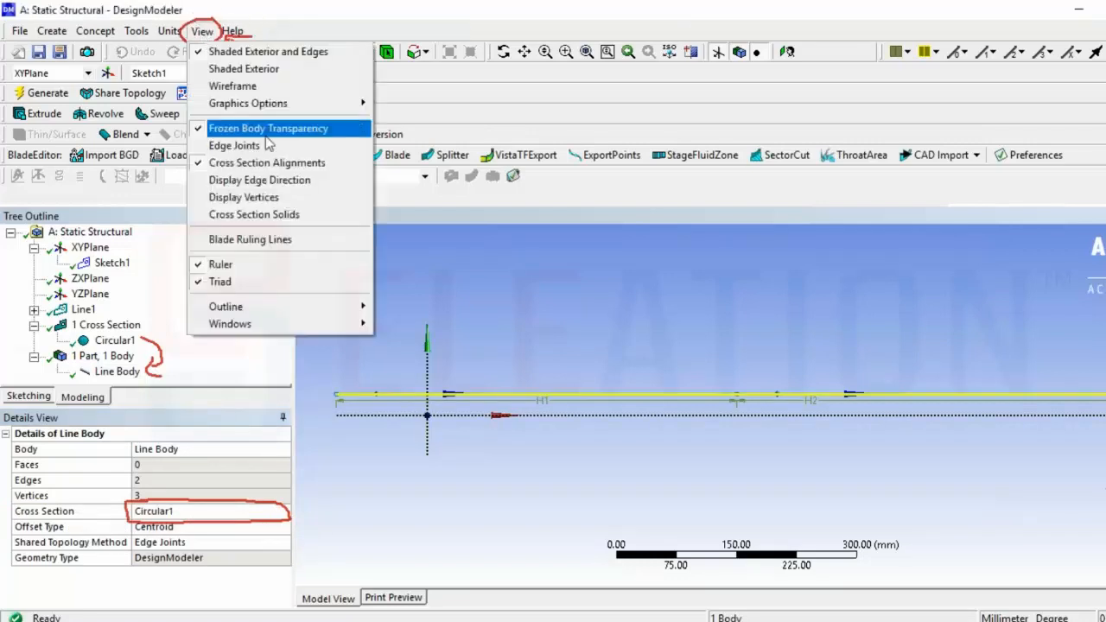
left_click(333, 215)
left_click(544, 474)
middle_click_drag(544, 474, 717, 470)
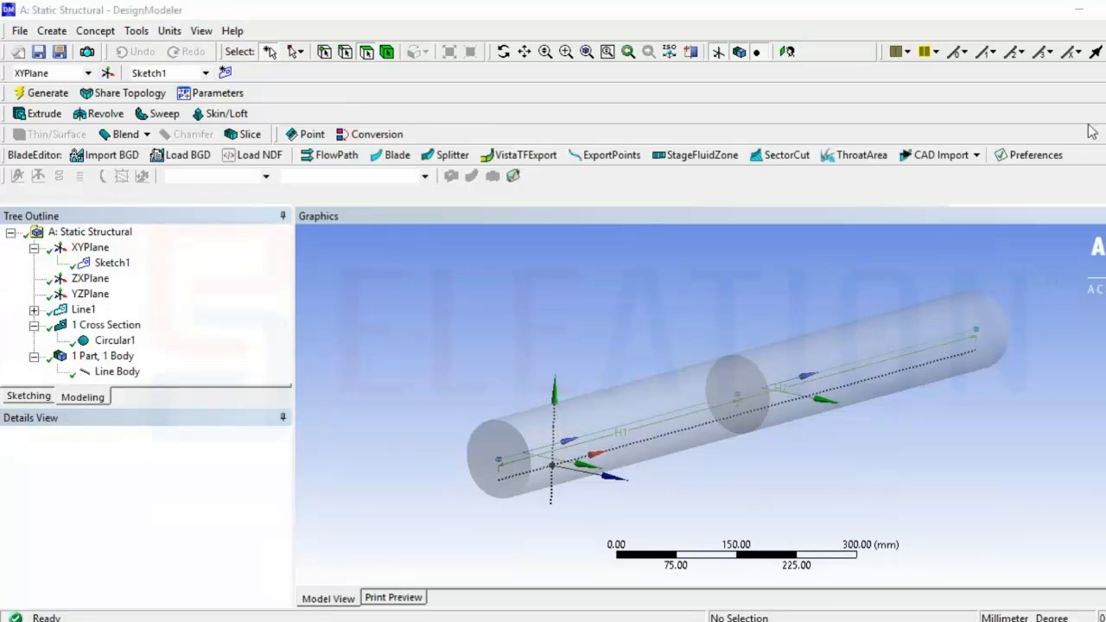
left_click_drag(756, 618, 733, 620)
mouse_move(729, 425)
left_mouse_down()
mouse_move(738, 596)
mouse_move(762, 550)
left_mouse_up()
Switch to Workbench and open the Model cell of the Static Structural system in Mechanical
key("alt+Tab")
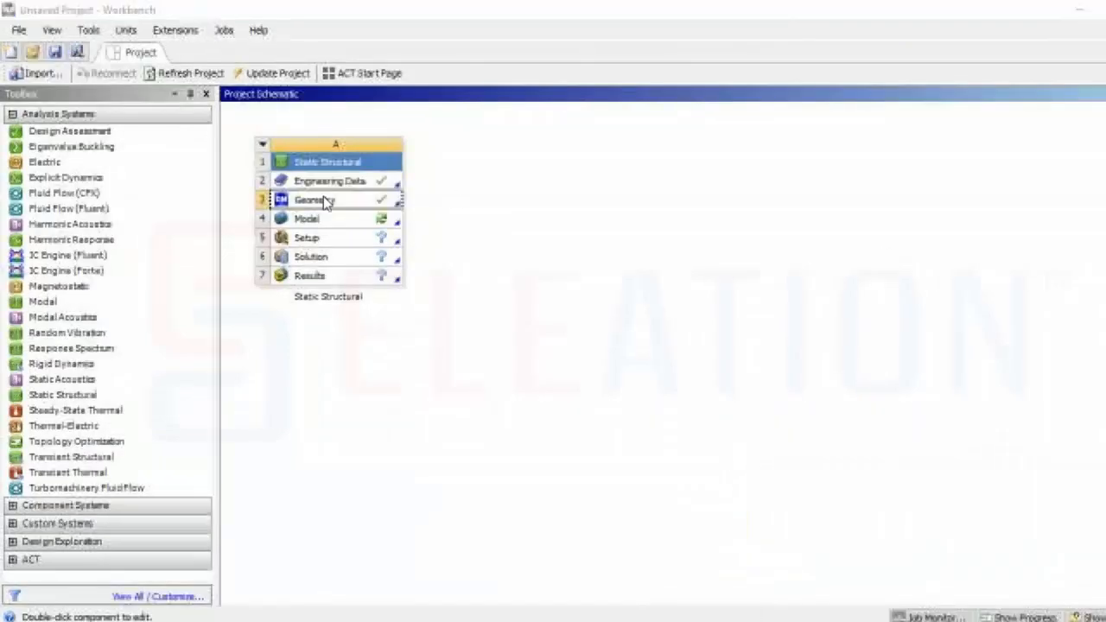
double_click(328, 217)
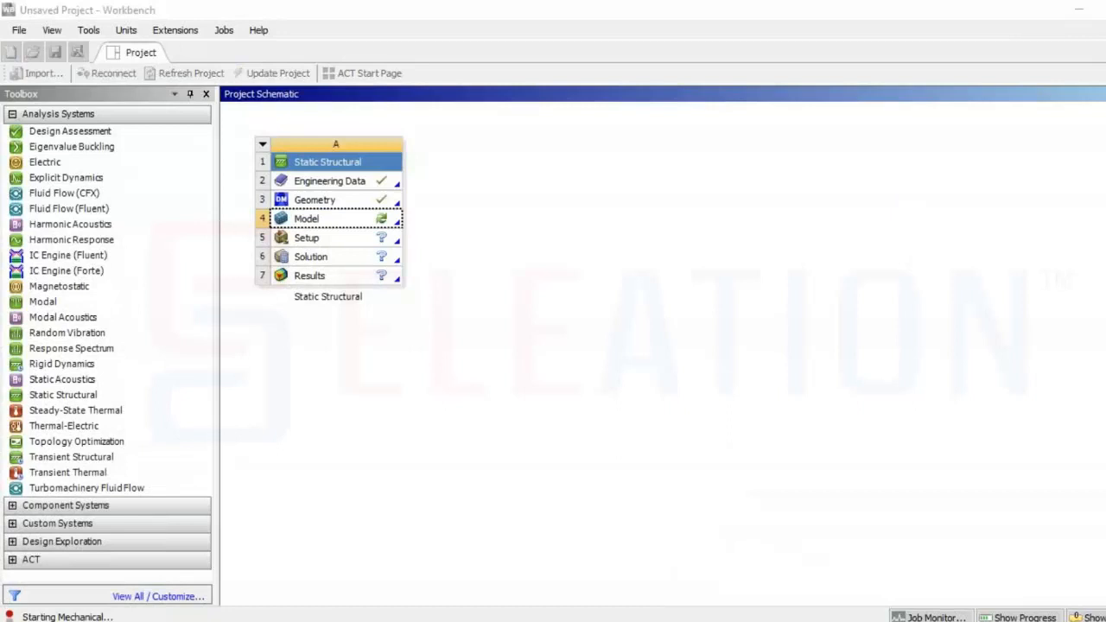
mouse_move(374, 204)
left_mouse_down()
mouse_move(261, 206)
mouse_move(328, 233)
mouse_move(412, 209)
left_mouse_up()
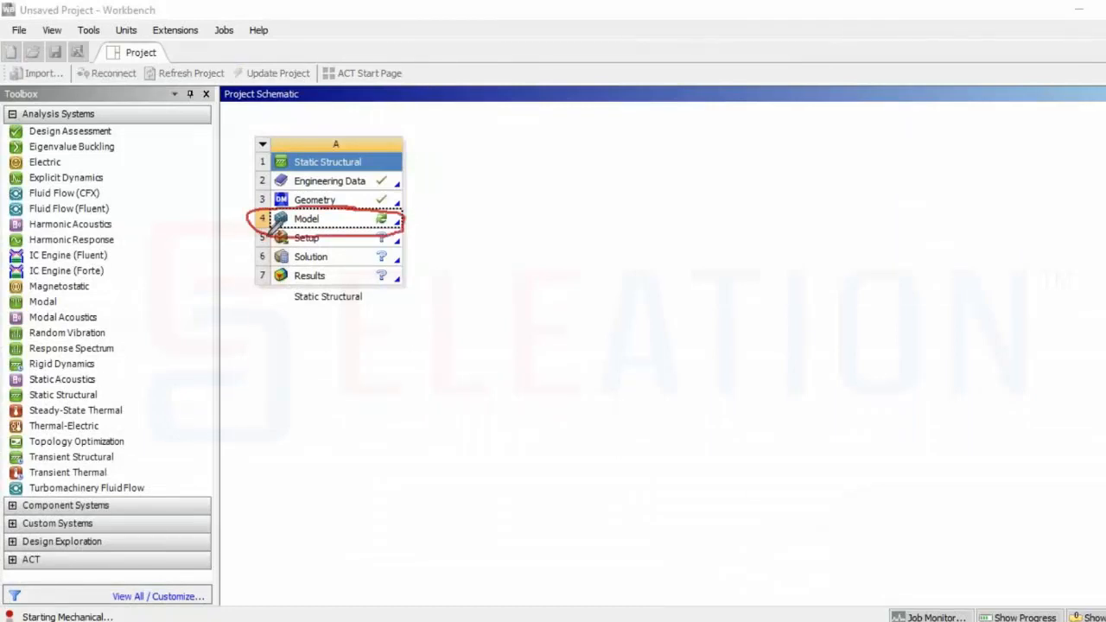
mouse_move(271, 235)
left_mouse_down()
mouse_move(221, 540)
mouse_move(164, 611)
mouse_move(154, 598)
mouse_move(123, 609)
mouse_move(8, 598)
mouse_move(2, 615)
left_mouse_up()
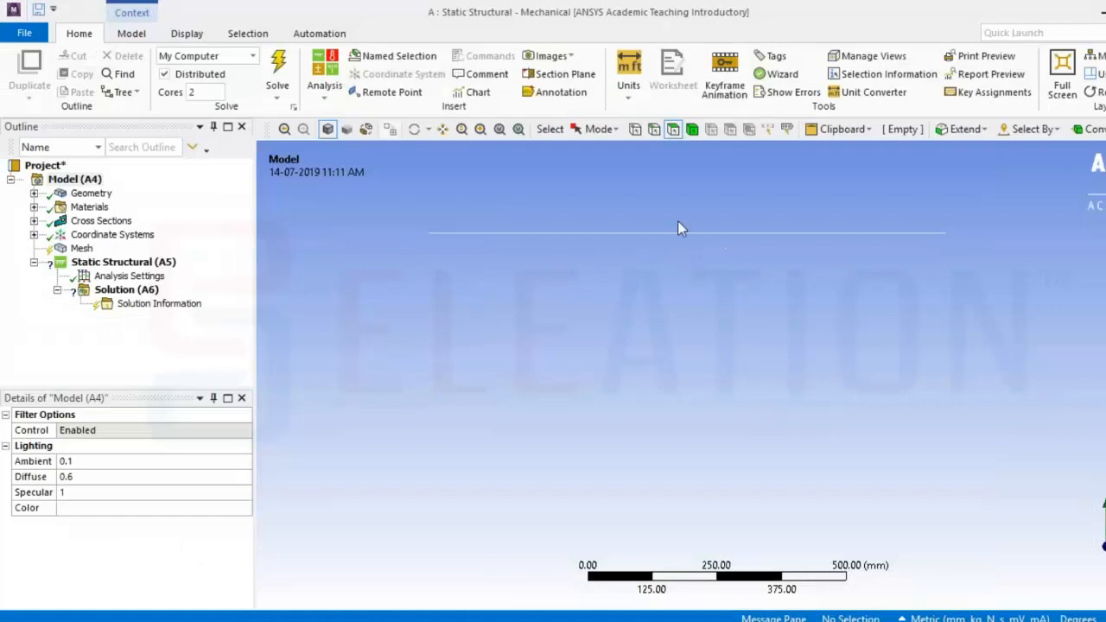
Expand the geometry, select the line body, and generate the mesh
left_click(33, 194)
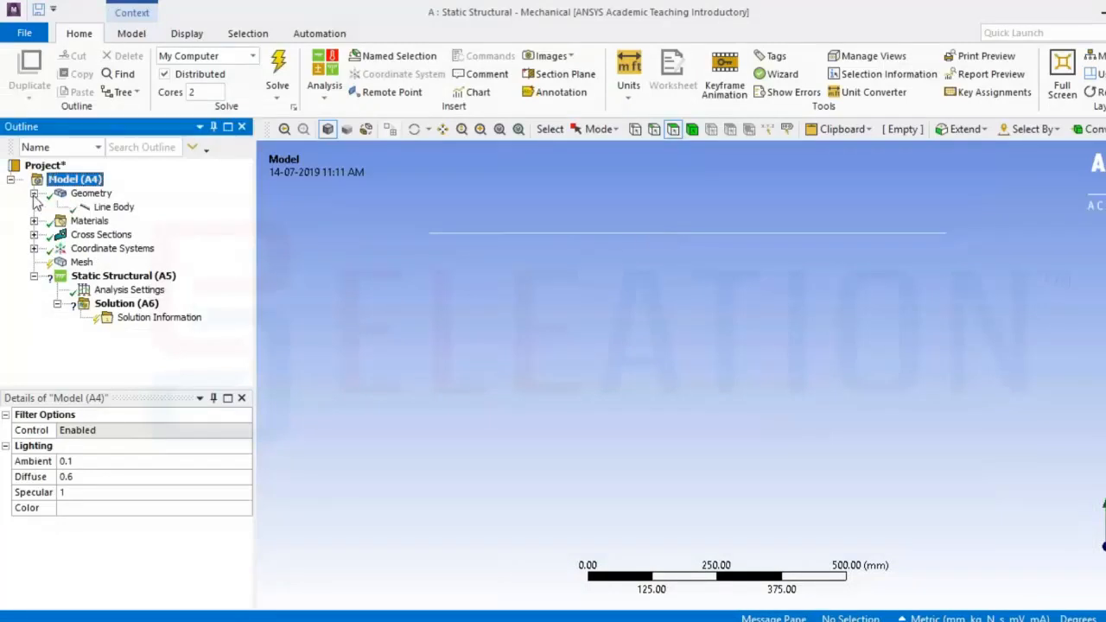
left_click(114, 206)
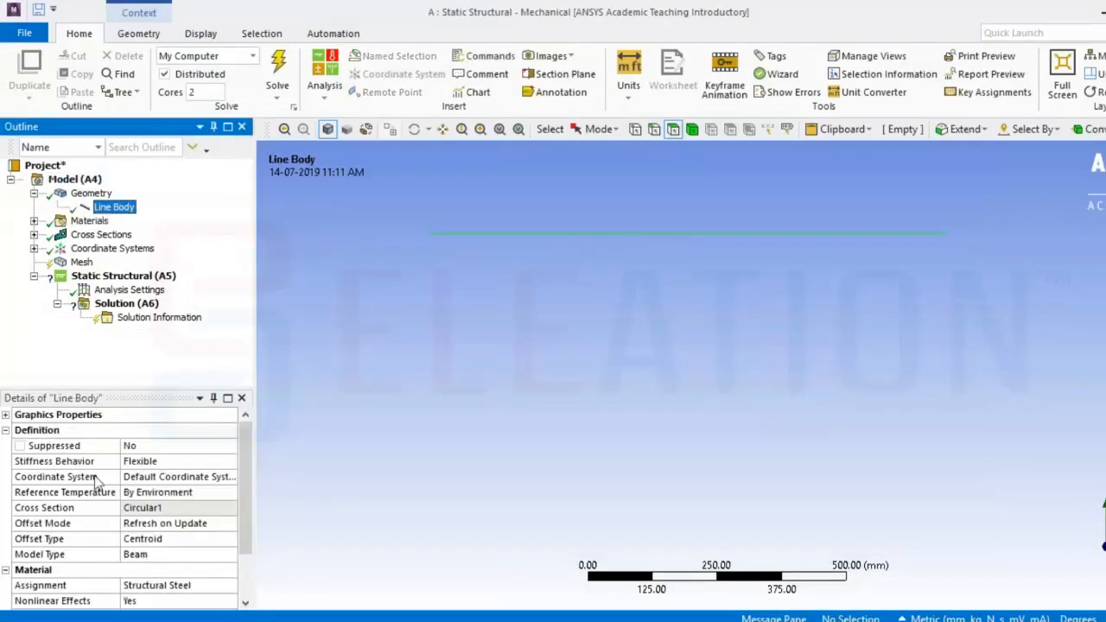
left_click(82, 262)
right_click(84, 264)
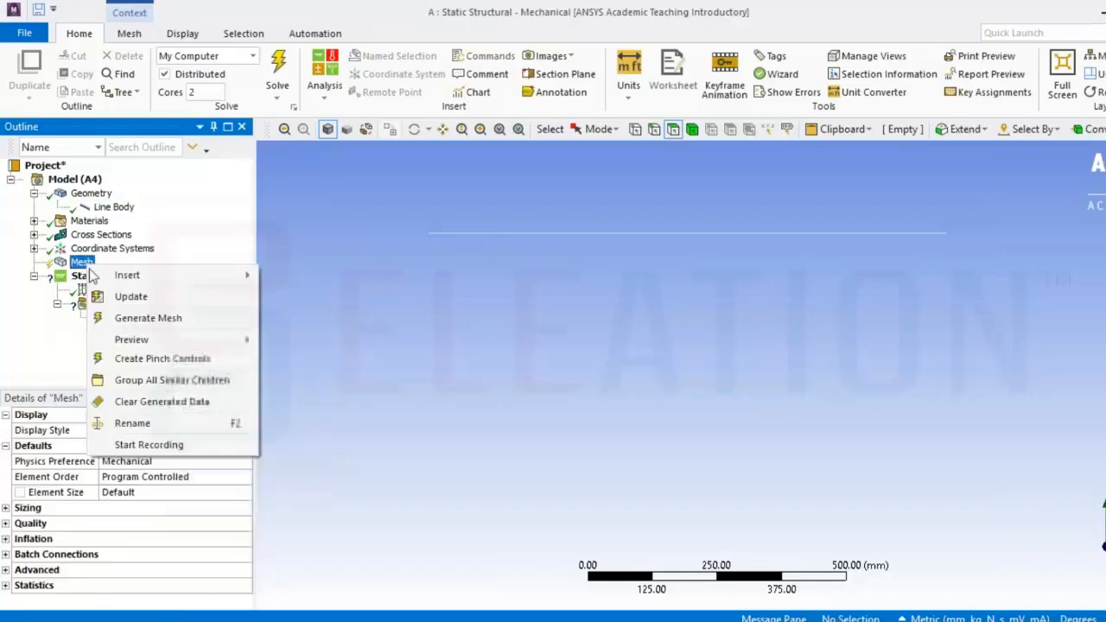
left_click(147, 320)
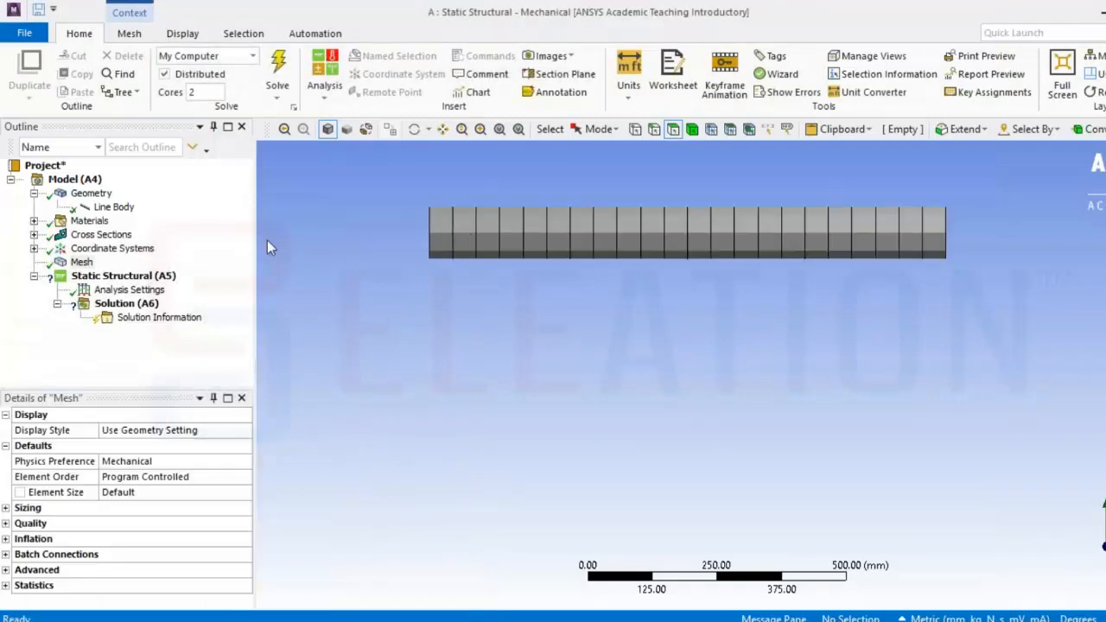
Insert a Fixed Support into the Static Structural analysis
left_click(172, 281)
right_click(174, 279)
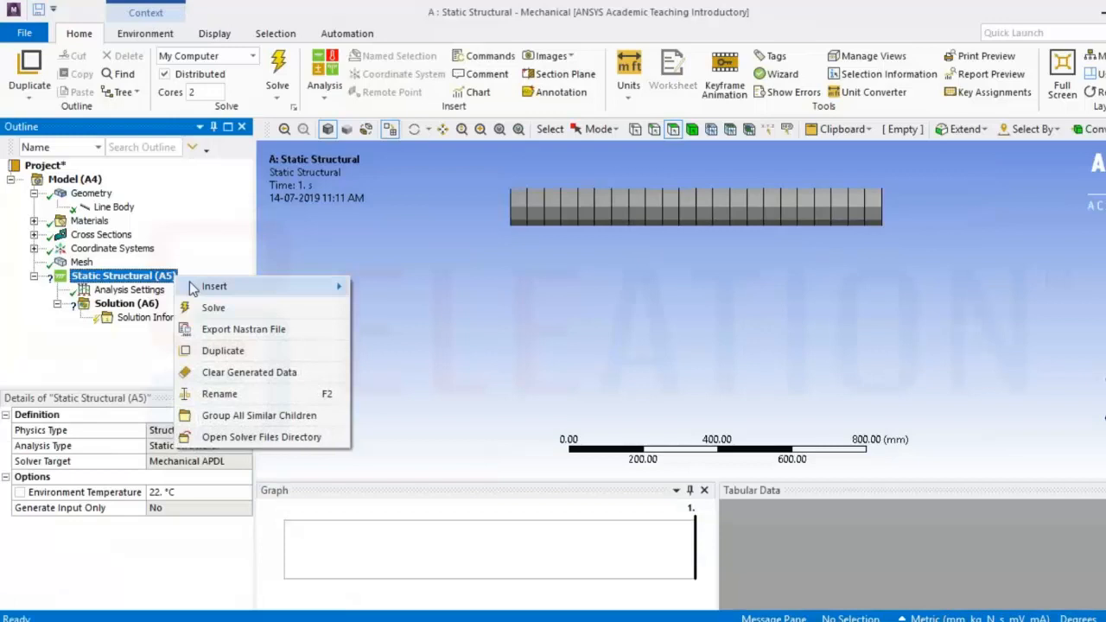
mouse_move(270, 296)
left_click(411, 285)
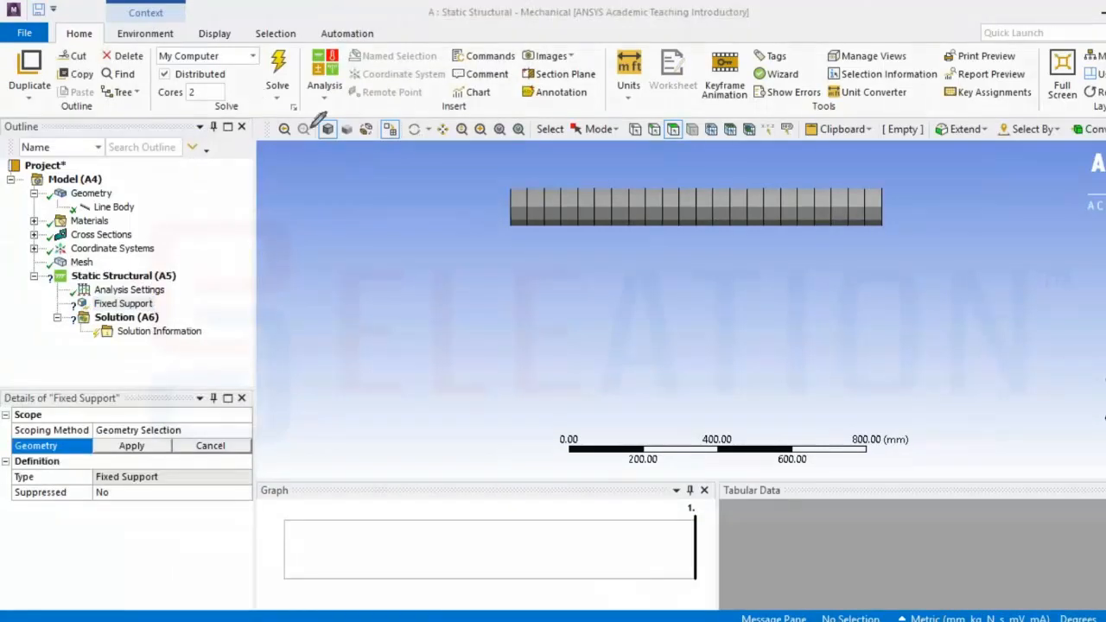
Switch to vertex selection and apply the fixed support to both end vertices of the beam
mouse_move(398, 117)
left_mouse_down()
mouse_move(378, 139)
mouse_move(405, 144)
mouse_move(399, 116)
left_mouse_up()
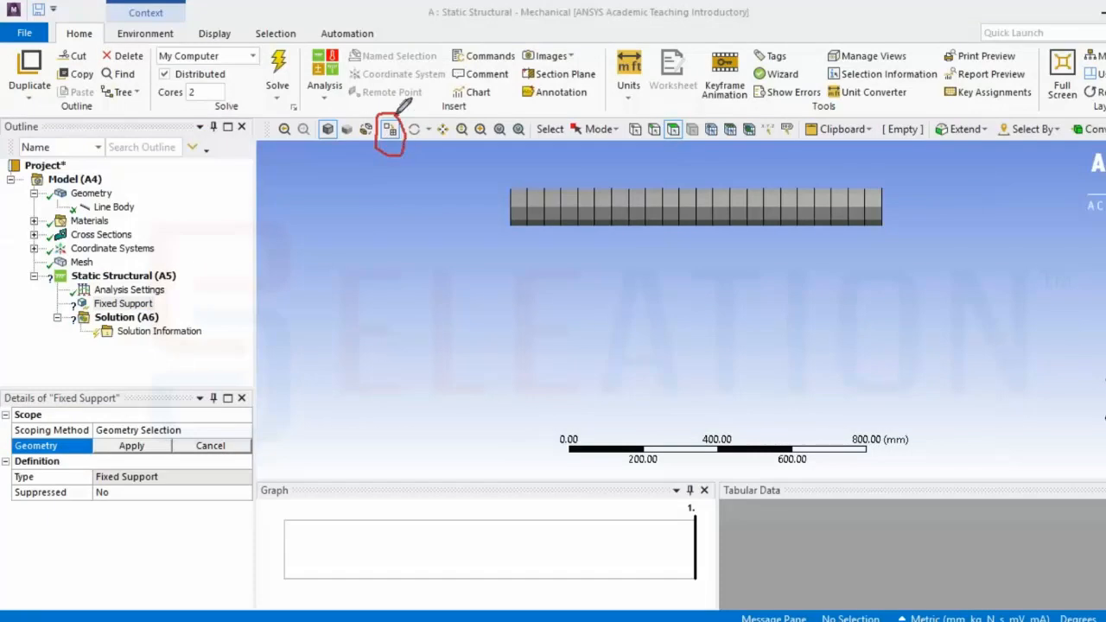
left_click_drag(363, 168, 332, 227)
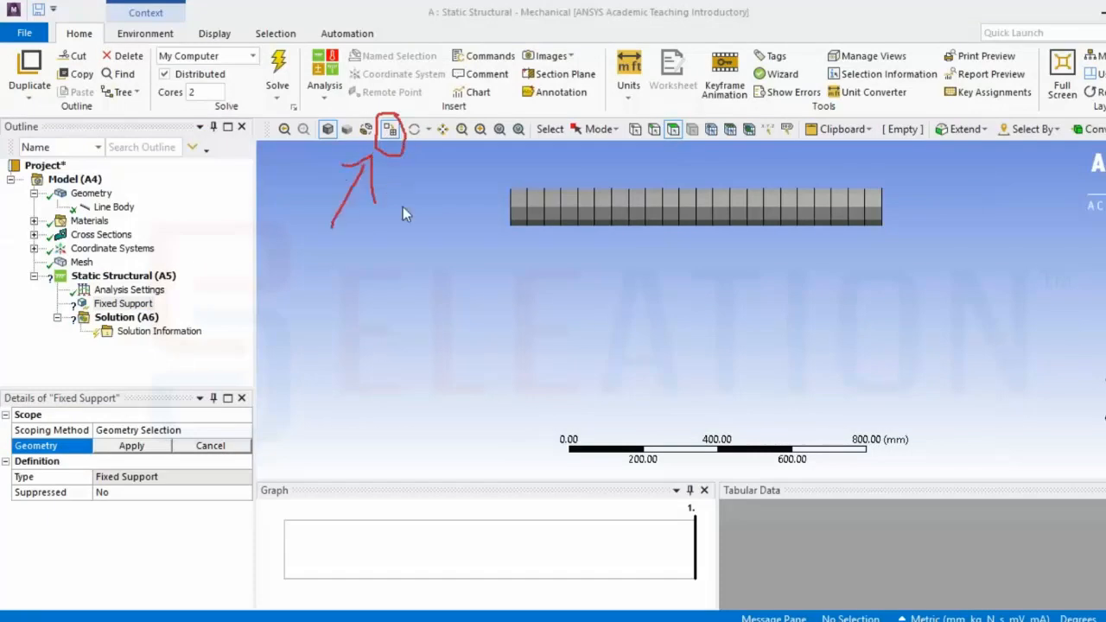
left_click(389, 130)
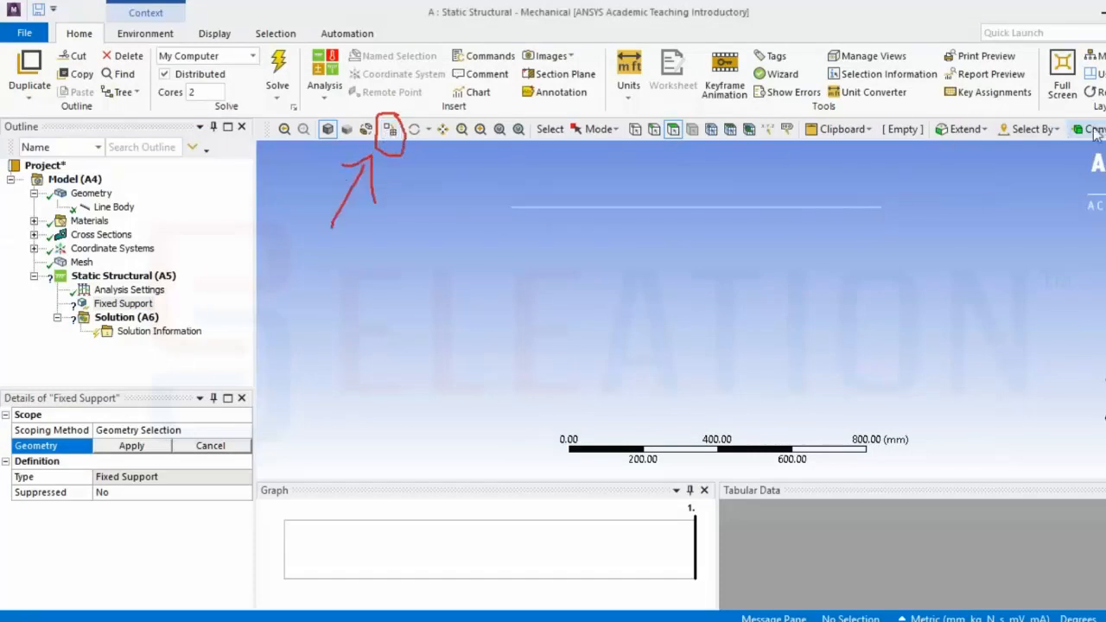
mouse_move(628, 119)
left_mouse_down()
mouse_move(641, 143)
mouse_move(635, 123)
left_mouse_up()
mouse_move(606, 171)
left_mouse_down()
mouse_move(625, 142)
mouse_move(629, 161)
left_mouse_up()
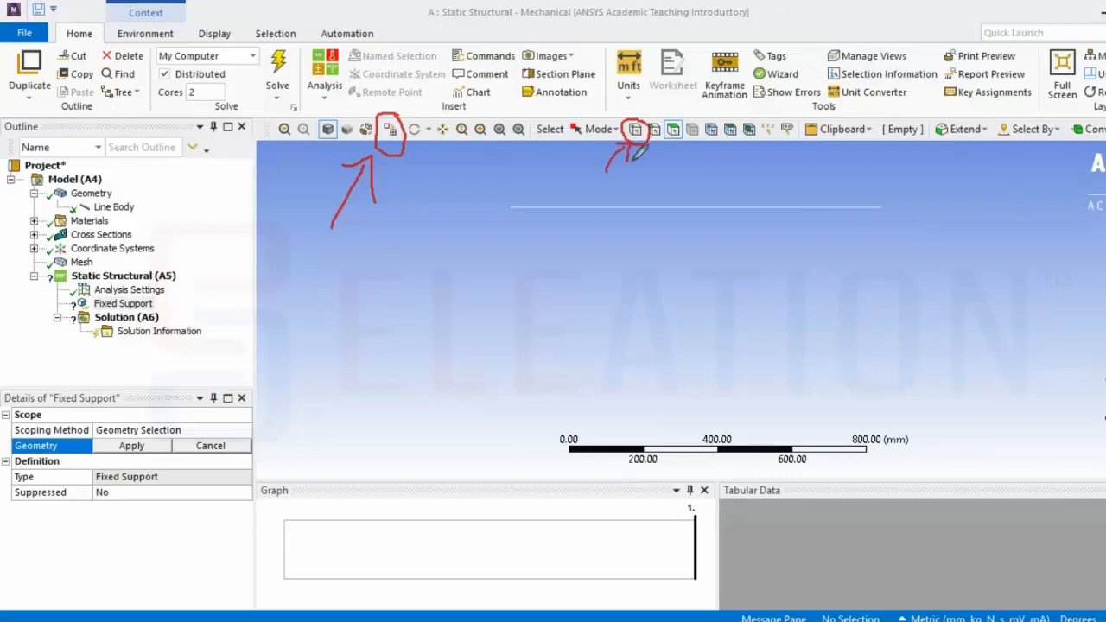
left_click(511, 208)
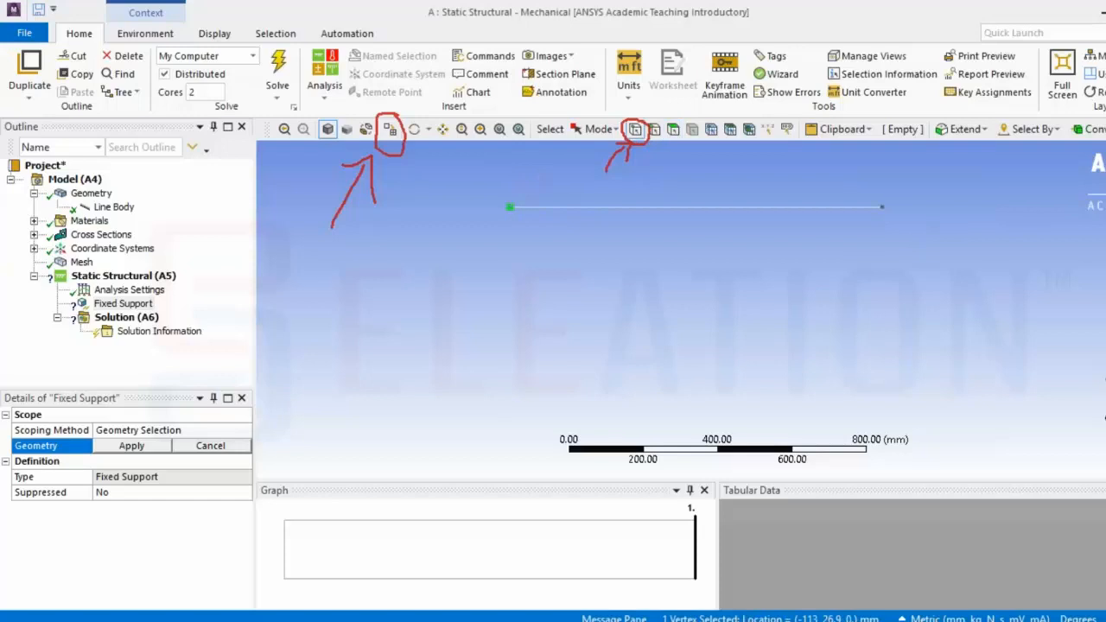
left_click(881, 207, "ctrl")
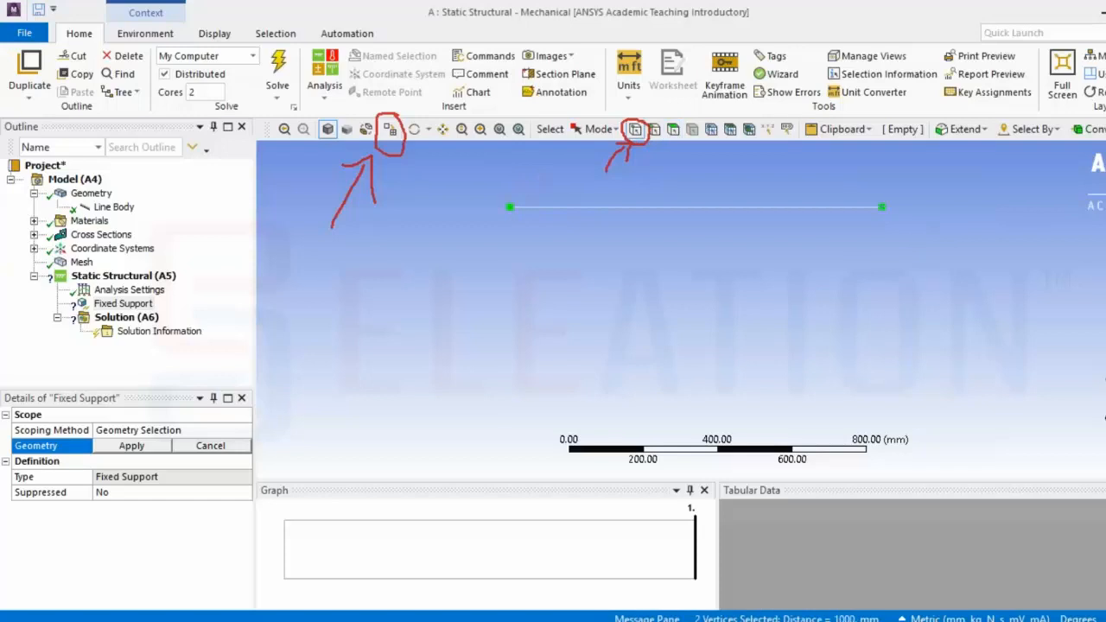
mouse_move(506, 207)
left_mouse_down()
mouse_move(510, 187)
mouse_move(510, 207)
mouse_move(518, 197)
left_mouse_up()
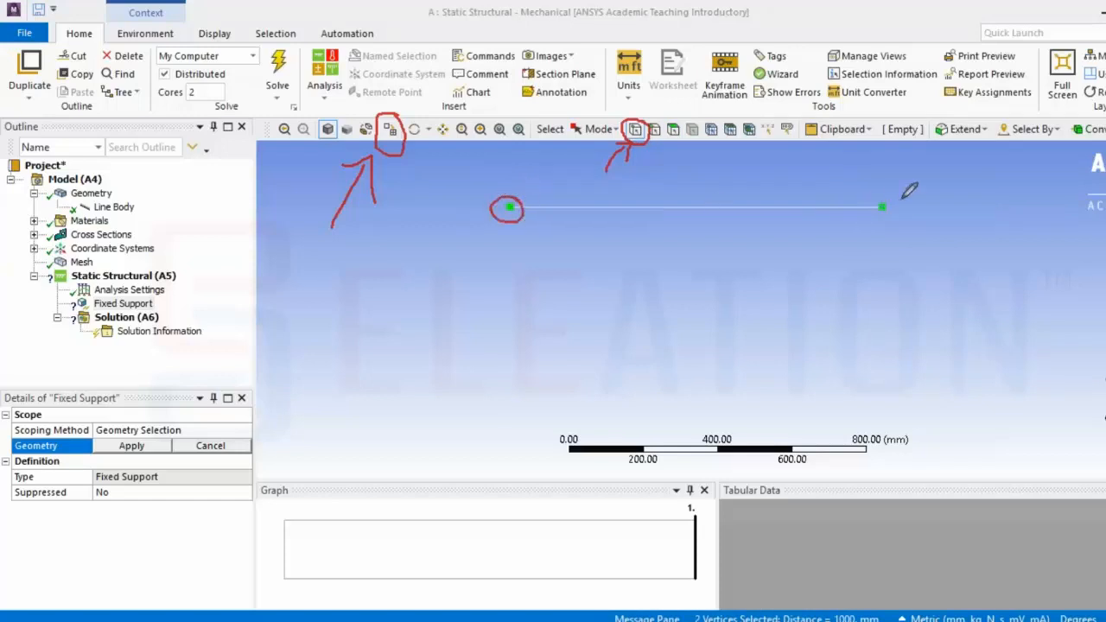
mouse_move(883, 193)
left_mouse_down()
mouse_move(867, 210)
mouse_move(895, 196)
left_mouse_up()
left_click(152, 446)
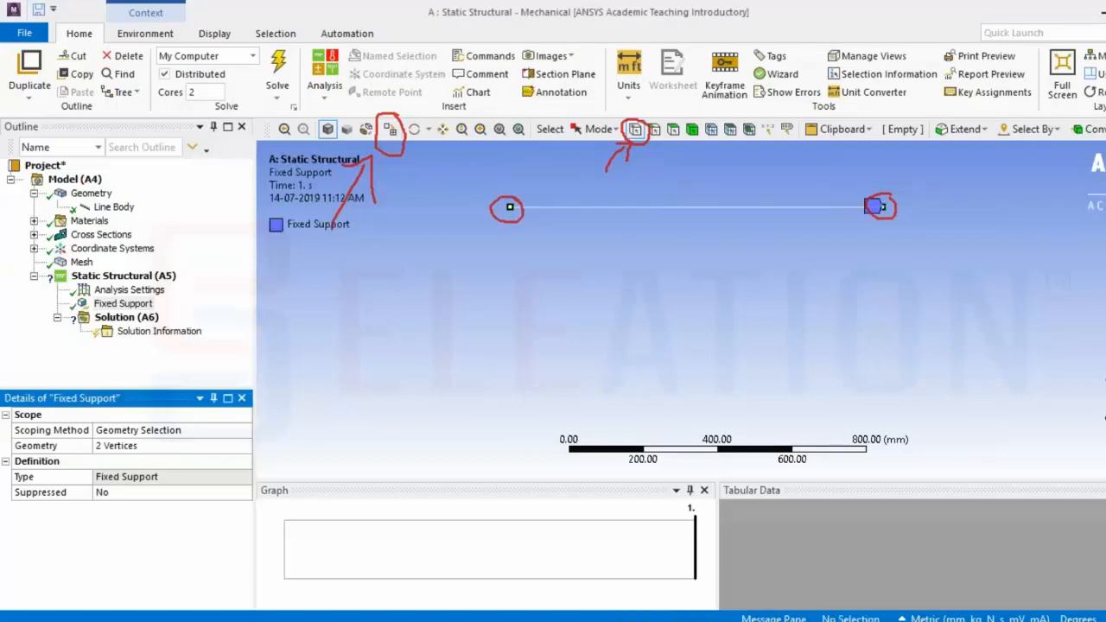
key("Escape")
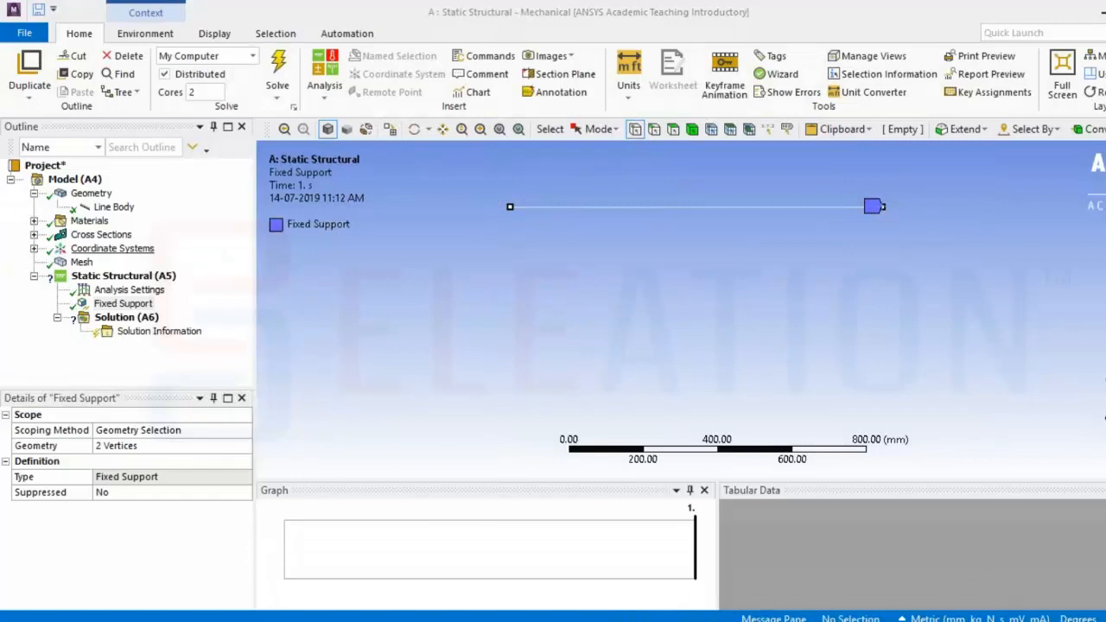
Insert a Force load into the Static Structural analysis
right_click(159, 278)
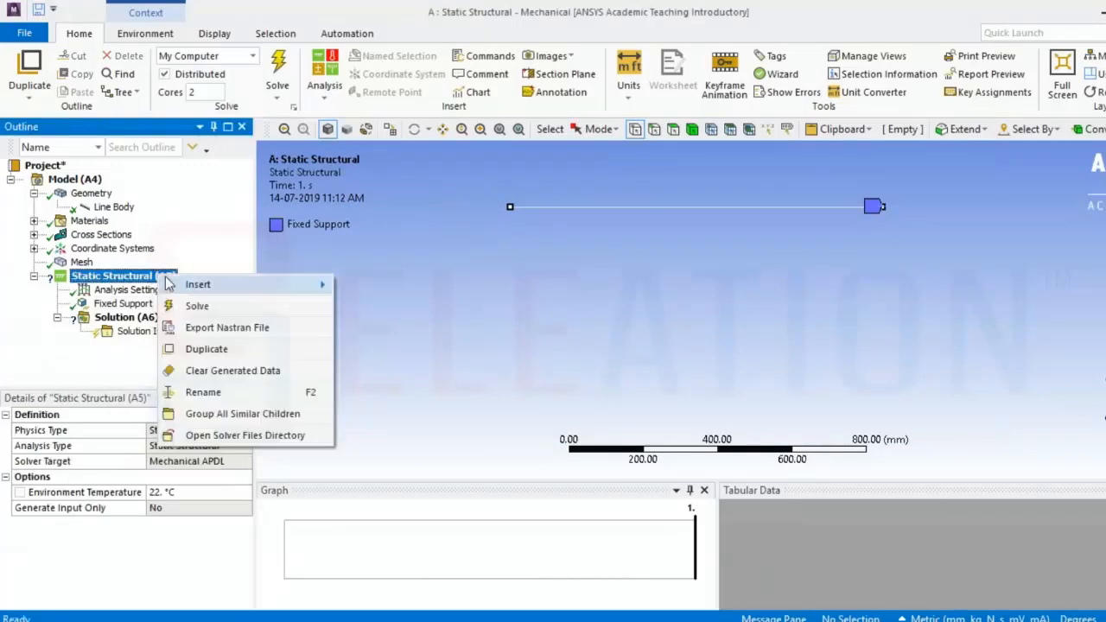
mouse_move(264, 279)
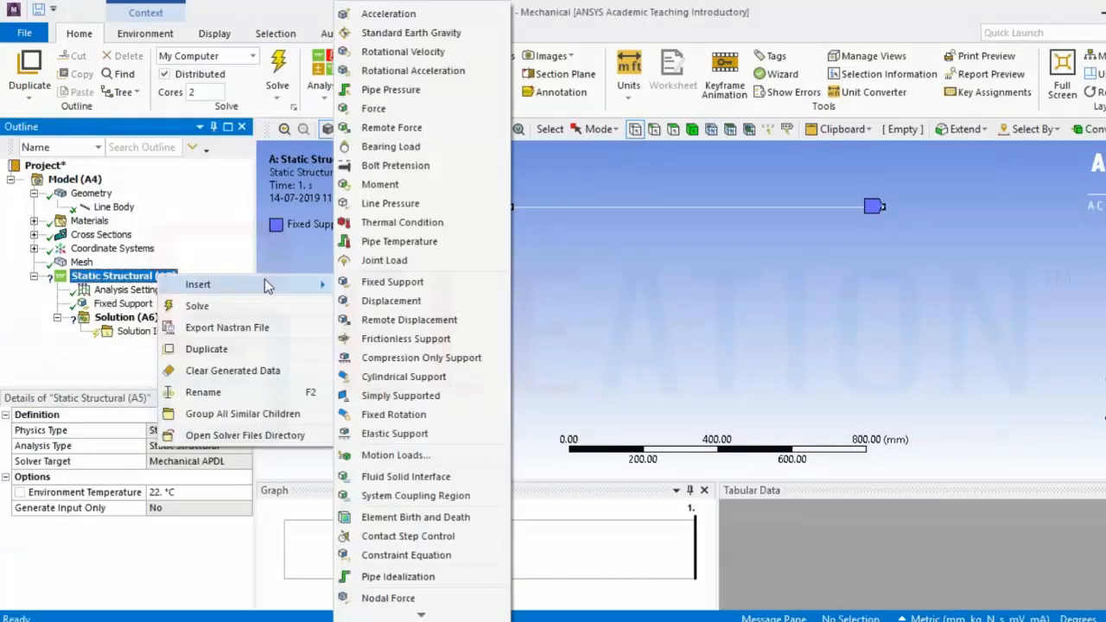
left_click(432, 108)
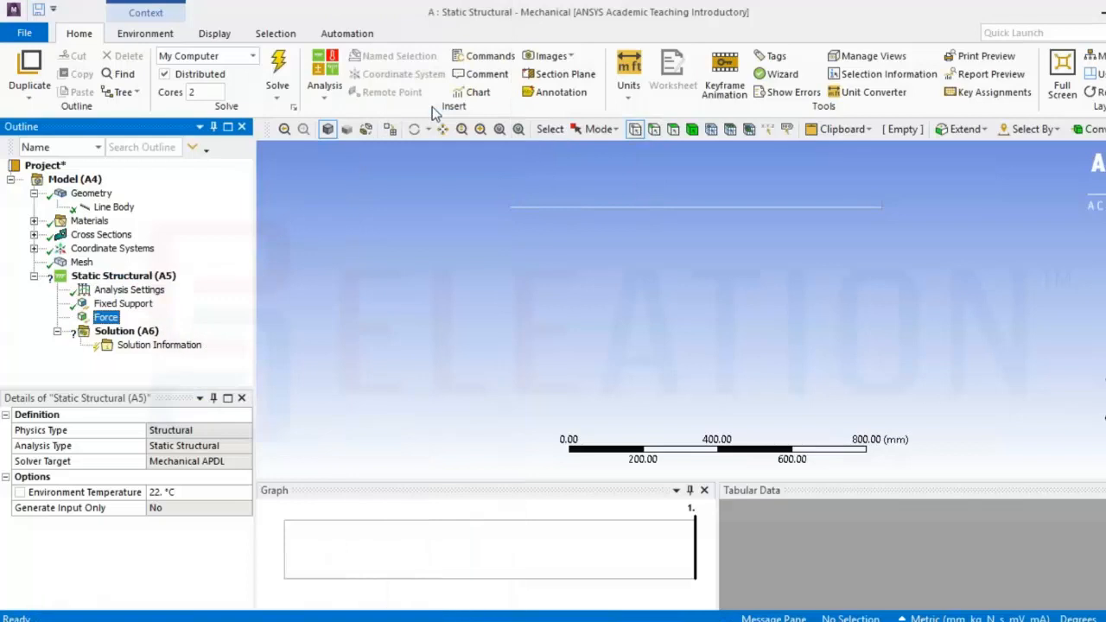
Switch to vertex selection and apply the force to the vertex at the middle of the beam
left_click(635, 134)
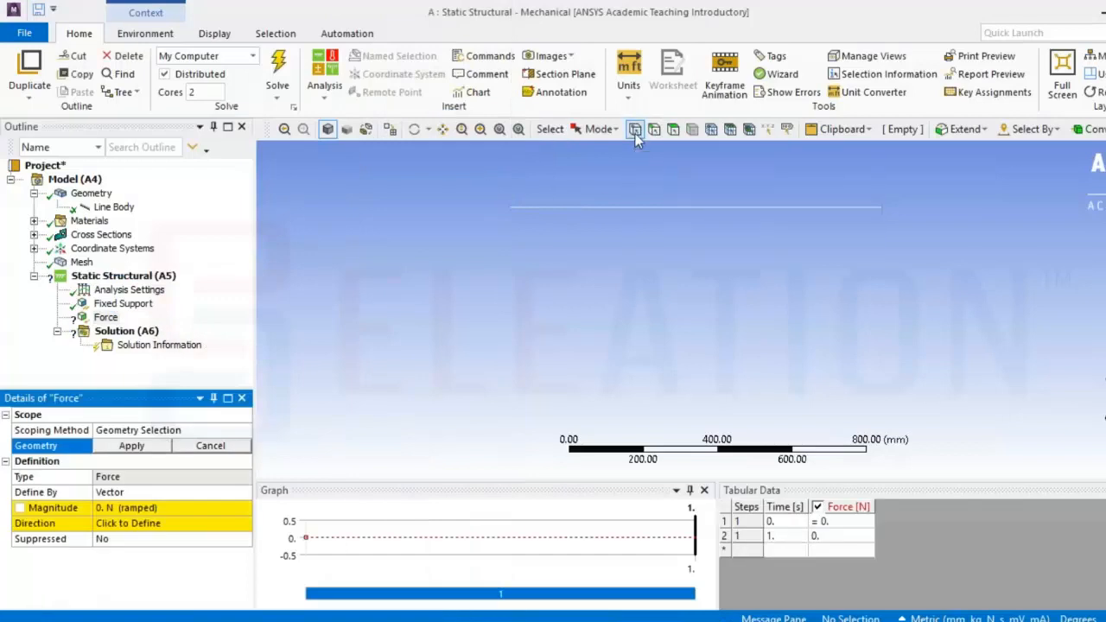
left_click(696, 208)
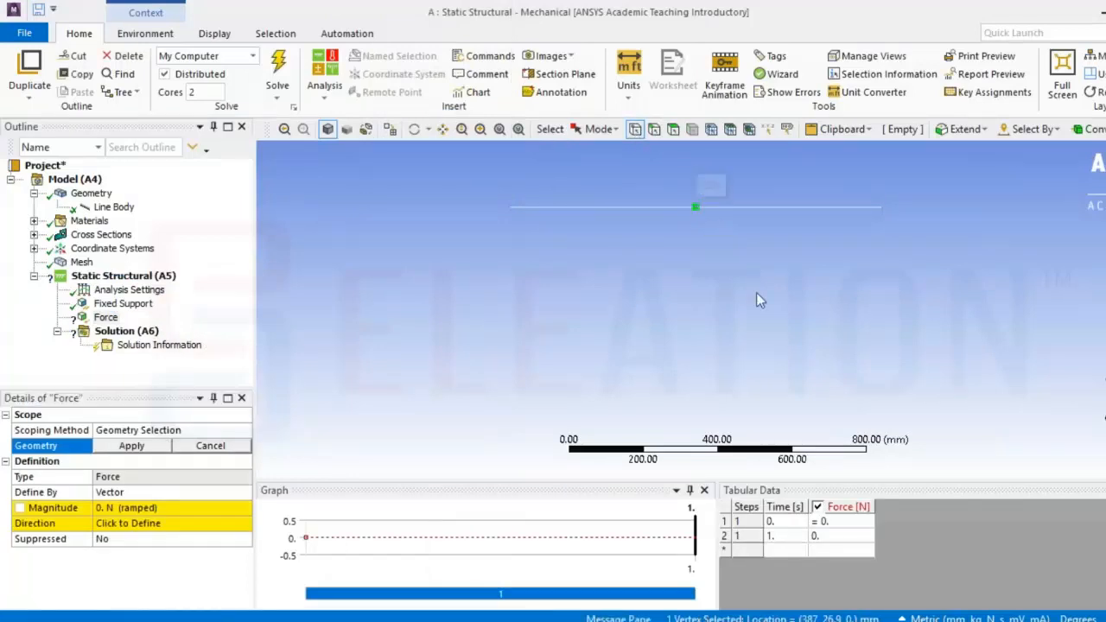
mouse_move(698, 193)
left_mouse_down()
mouse_move(683, 211)
mouse_move(699, 193)
left_mouse_up()
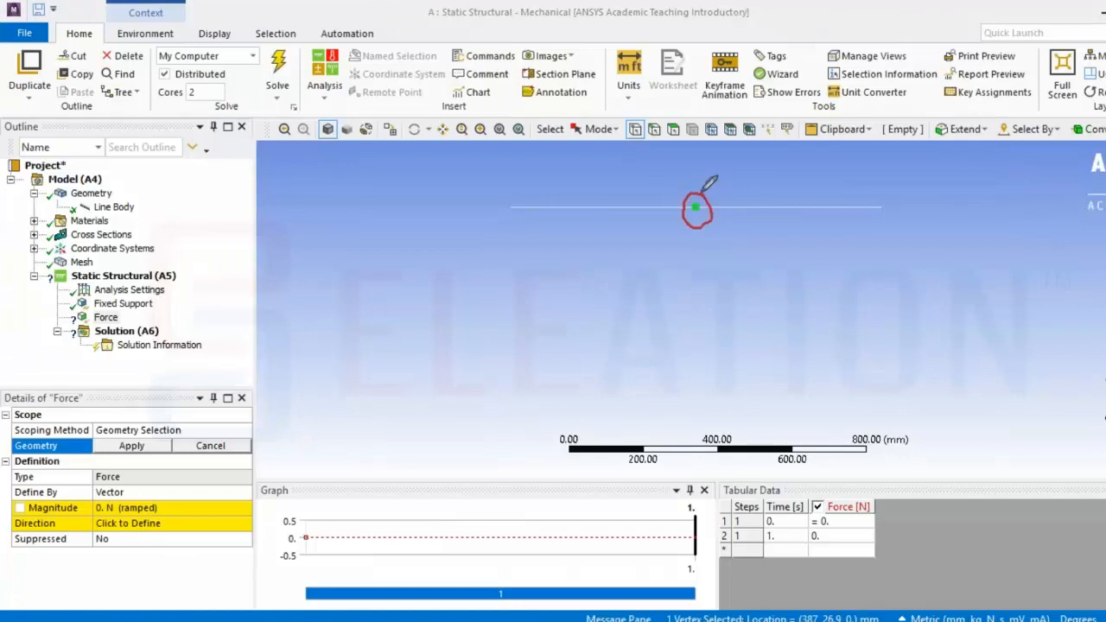
mouse_move(164, 429)
left_mouse_down()
mouse_move(98, 453)
mouse_move(160, 460)
mouse_move(166, 436)
left_mouse_up()
mouse_move(151, 344)
left_mouse_down()
mouse_move(149, 402)
mouse_move(164, 388)
left_mouse_up()
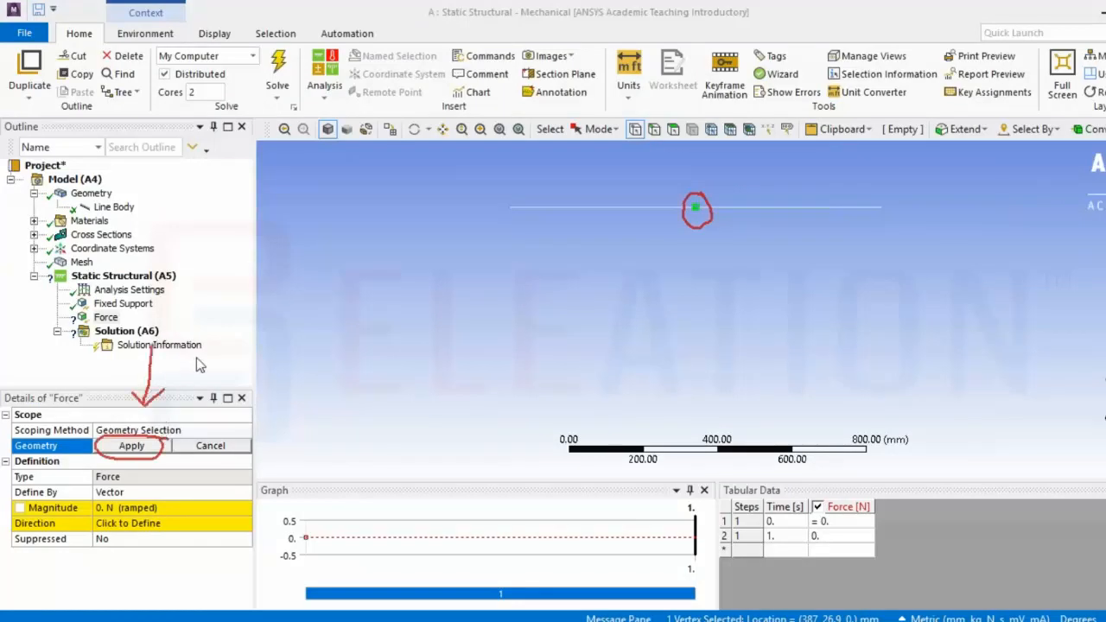
left_click(148, 447)
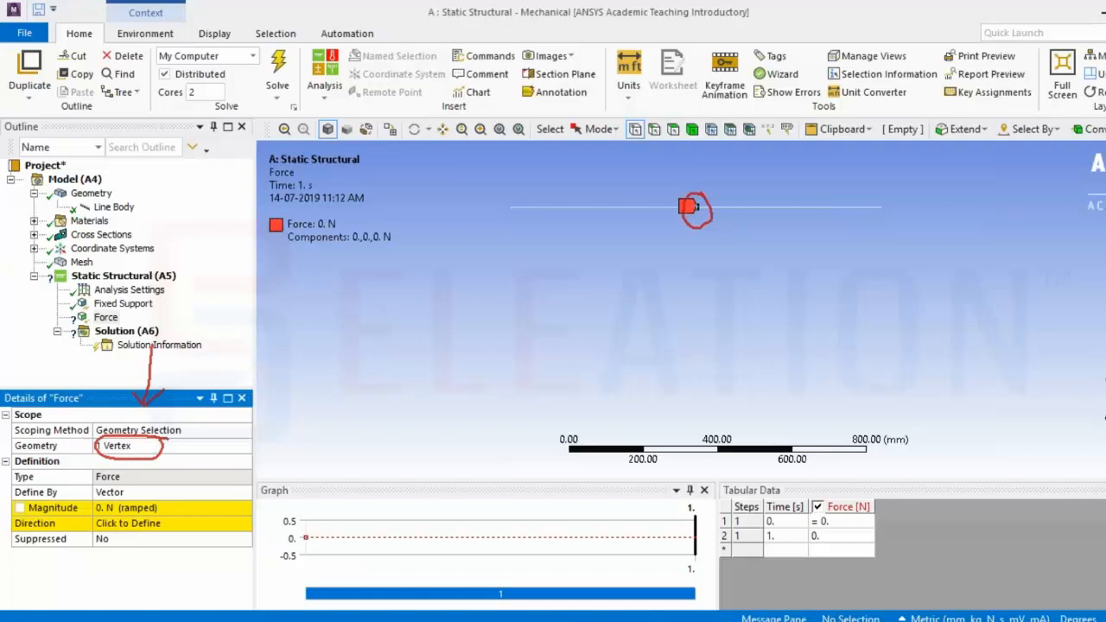
Define the force by components and set its Y component to -30000 N
key("Escape")
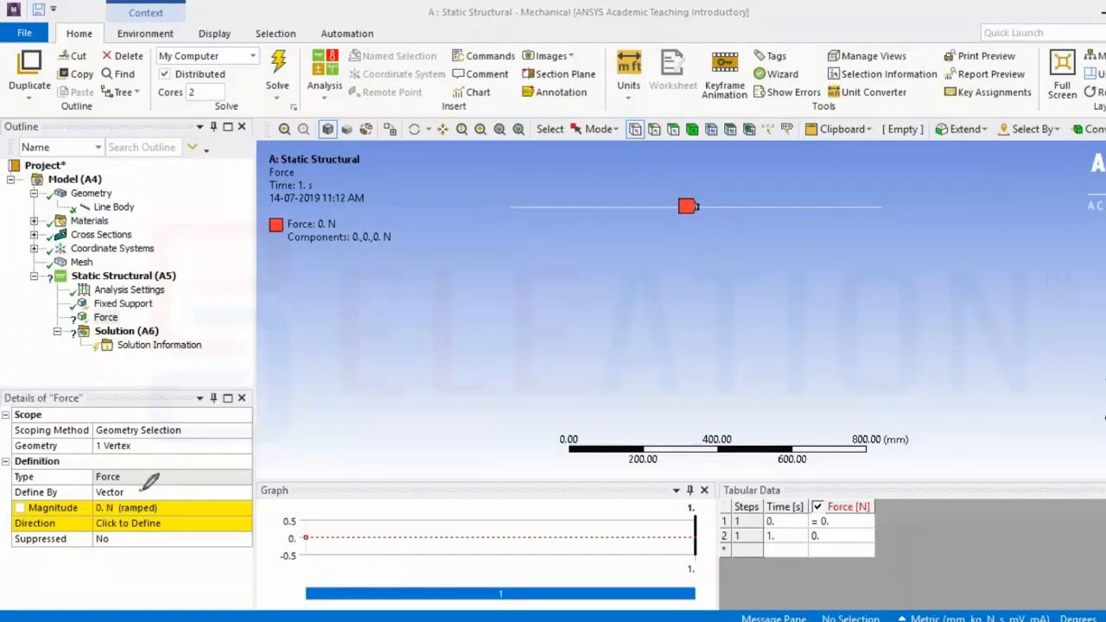
mouse_move(141, 492)
left_mouse_down()
mouse_move(166, 492)
mouse_move(149, 500)
left_mouse_up()
right_click(176, 452)
left_click(184, 460)
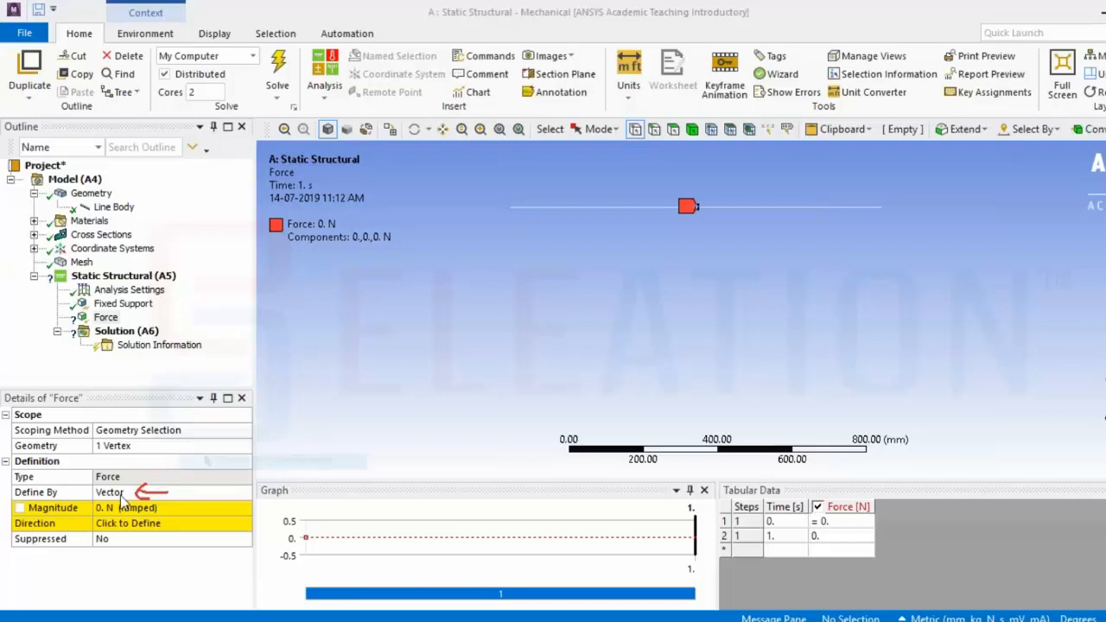
double_click(117, 495)
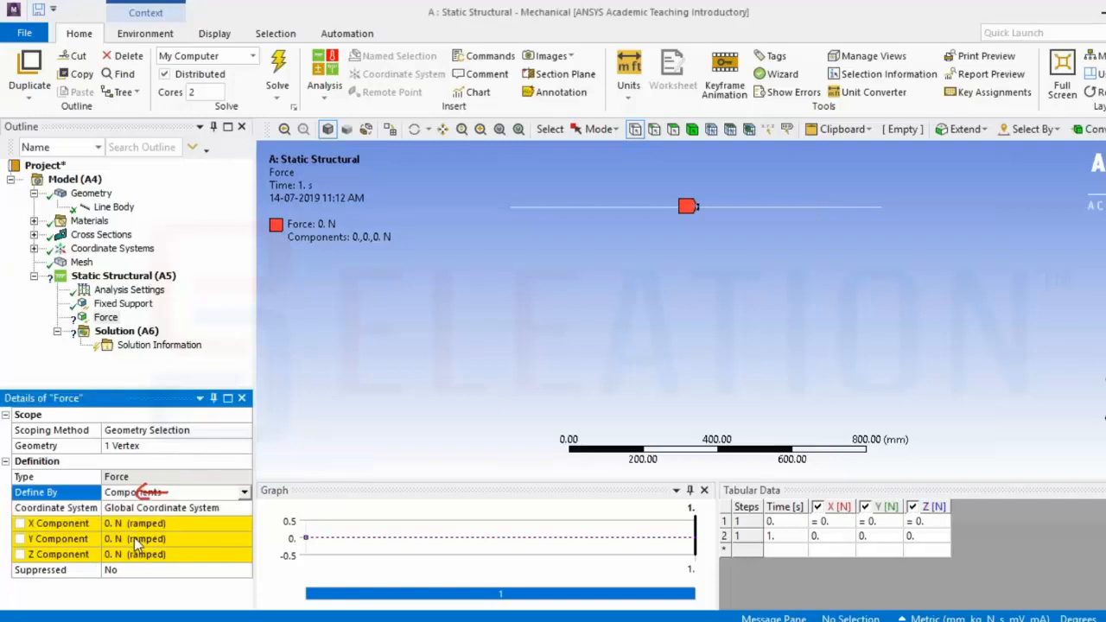
left_click(136, 539)
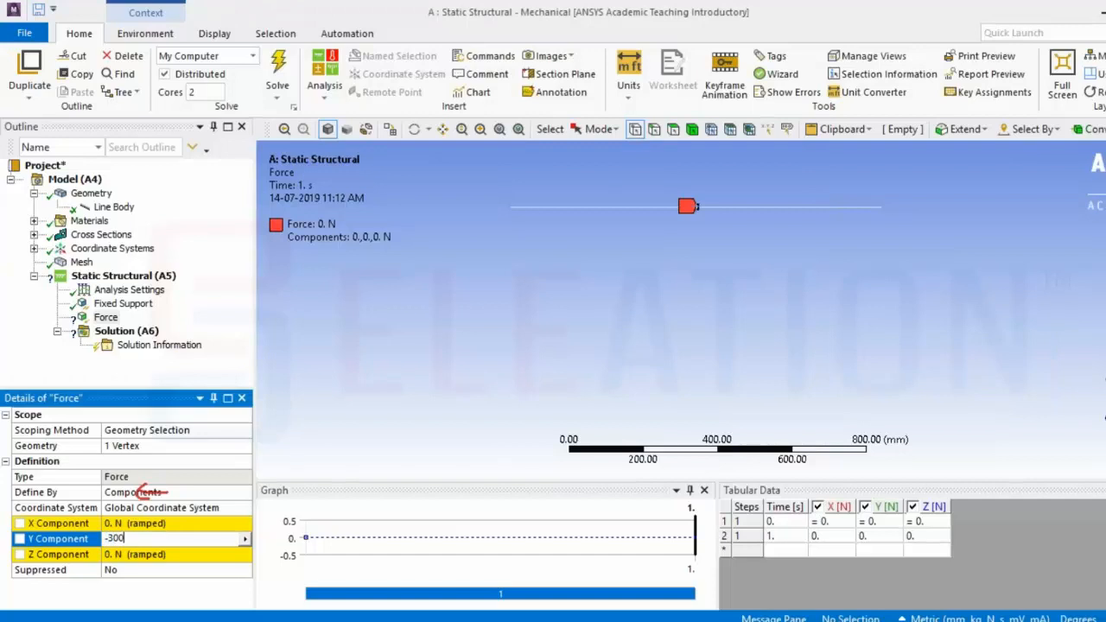
key("Return")
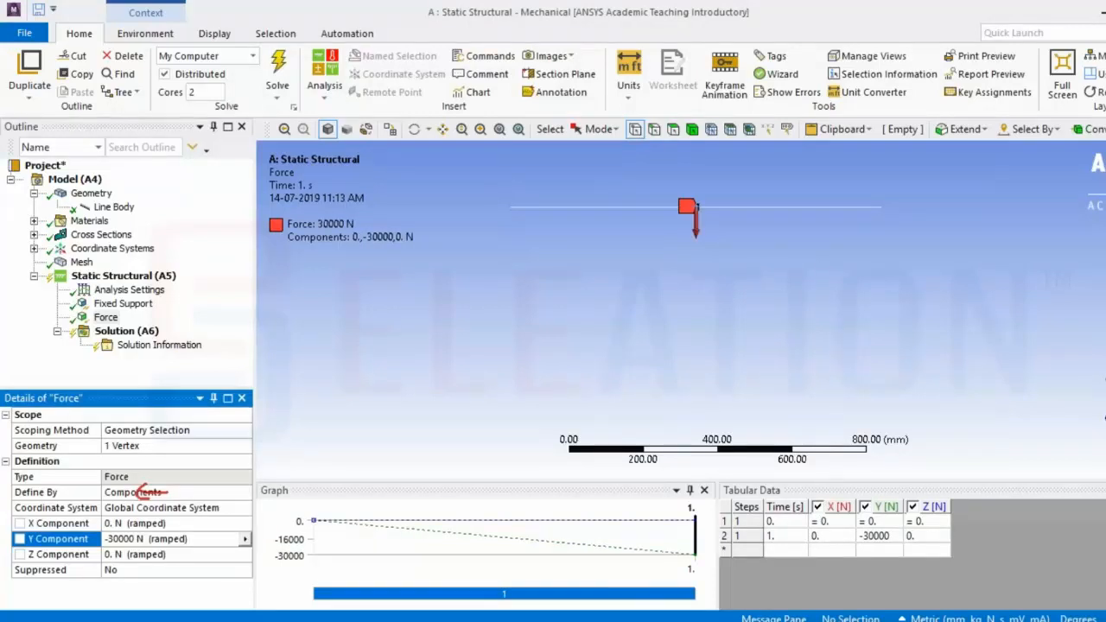
Insert a Total Deformation result under the Solution
left_click(159, 276)
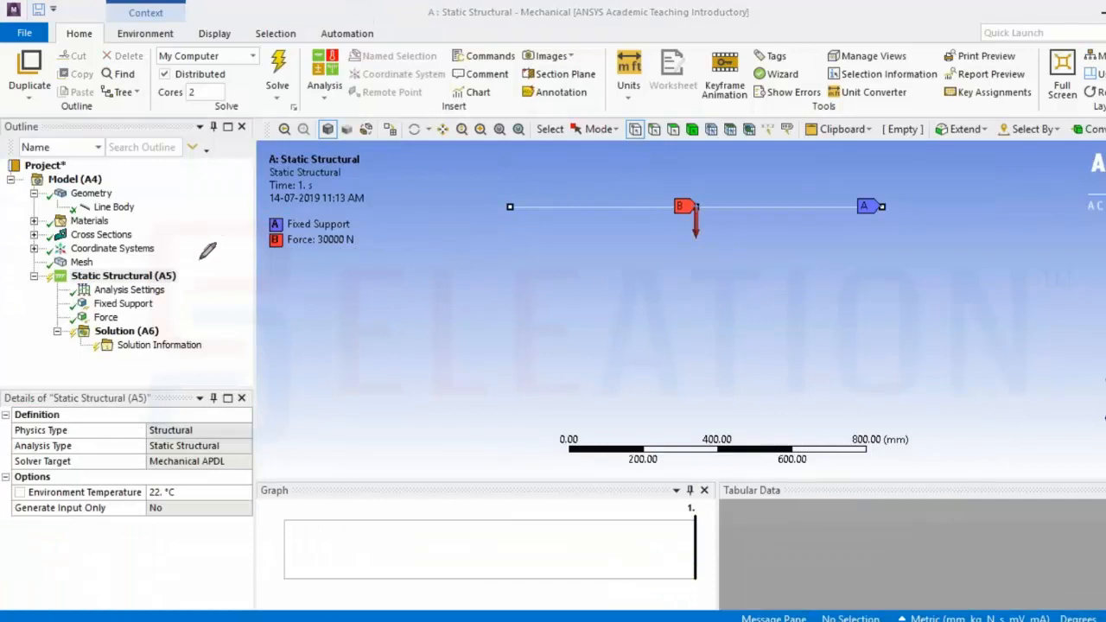
mouse_move(182, 278)
left_mouse_down()
mouse_move(215, 282)
mouse_move(191, 289)
left_mouse_up()
left_click_drag(498, 223, 511, 222)
left_click_drag(872, 219, 896, 221)
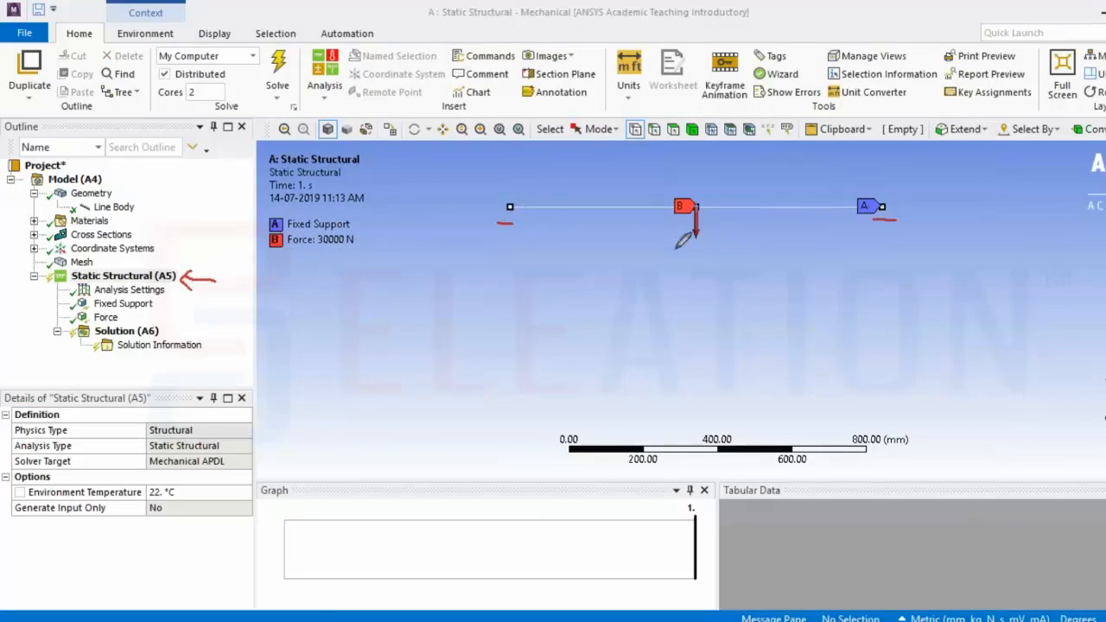
left_click_drag(675, 250, 748, 248)
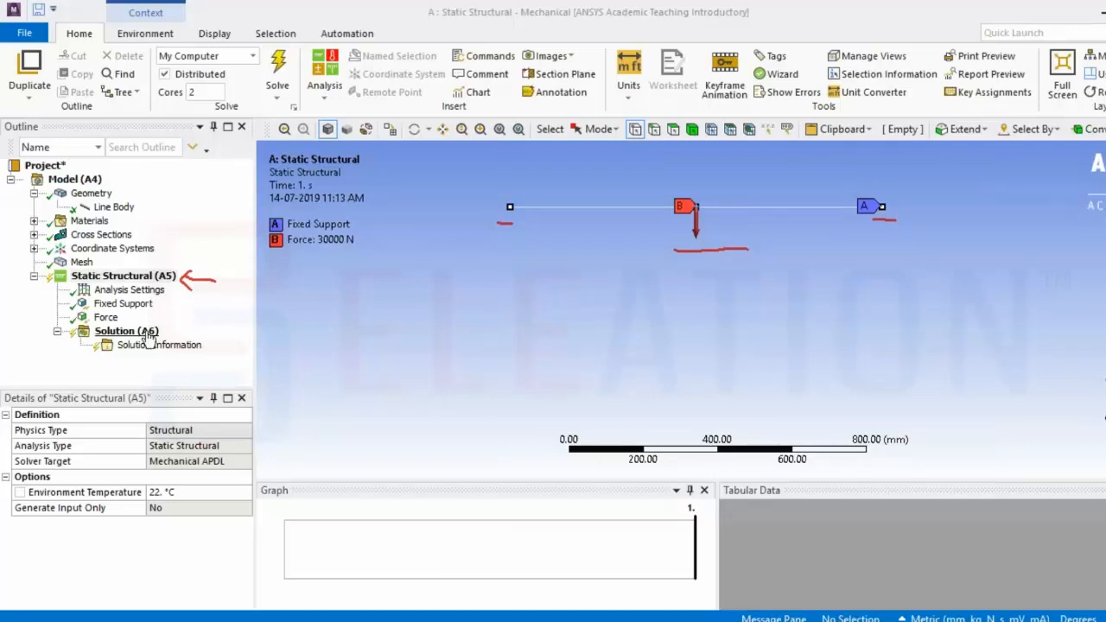
left_click(1101, 234)
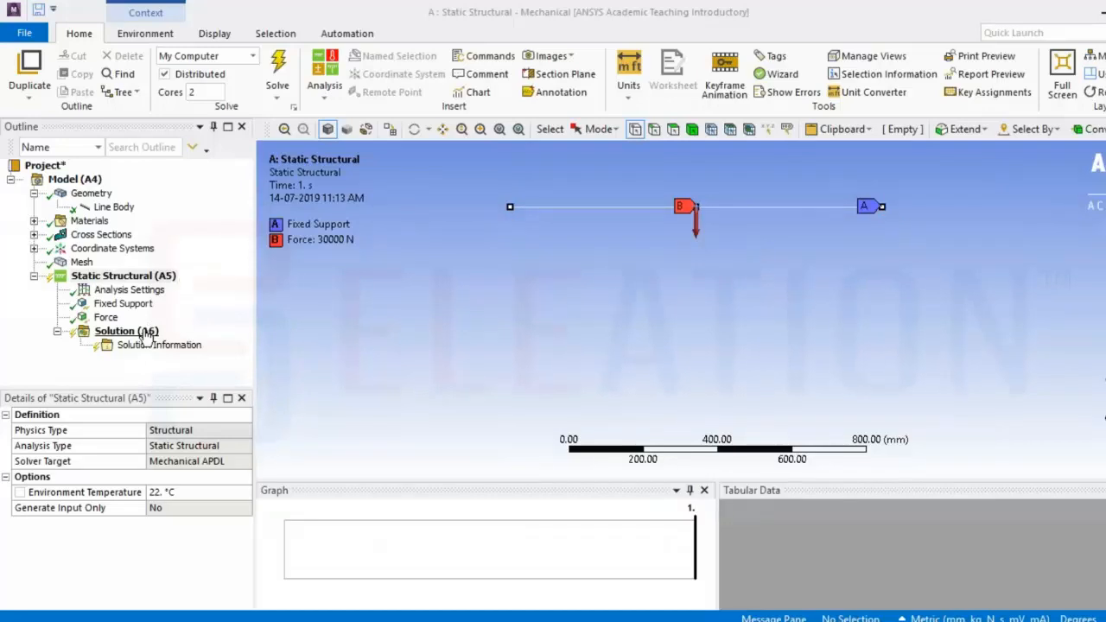
left_click(147, 334)
right_click(146, 334)
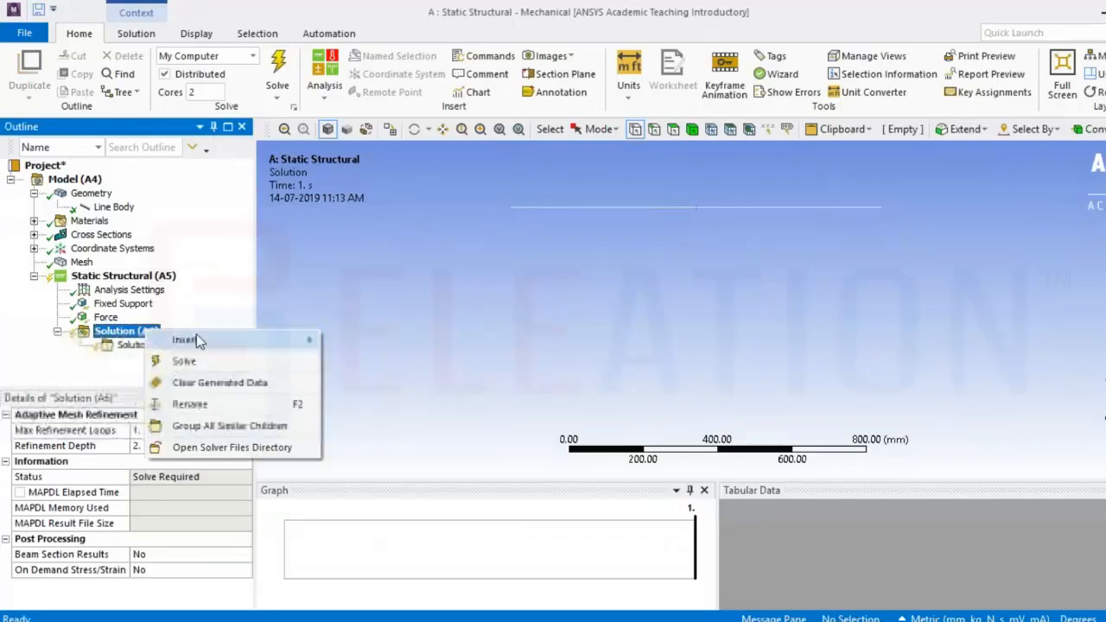
mouse_move(305, 338)
mouse_move(431, 343)
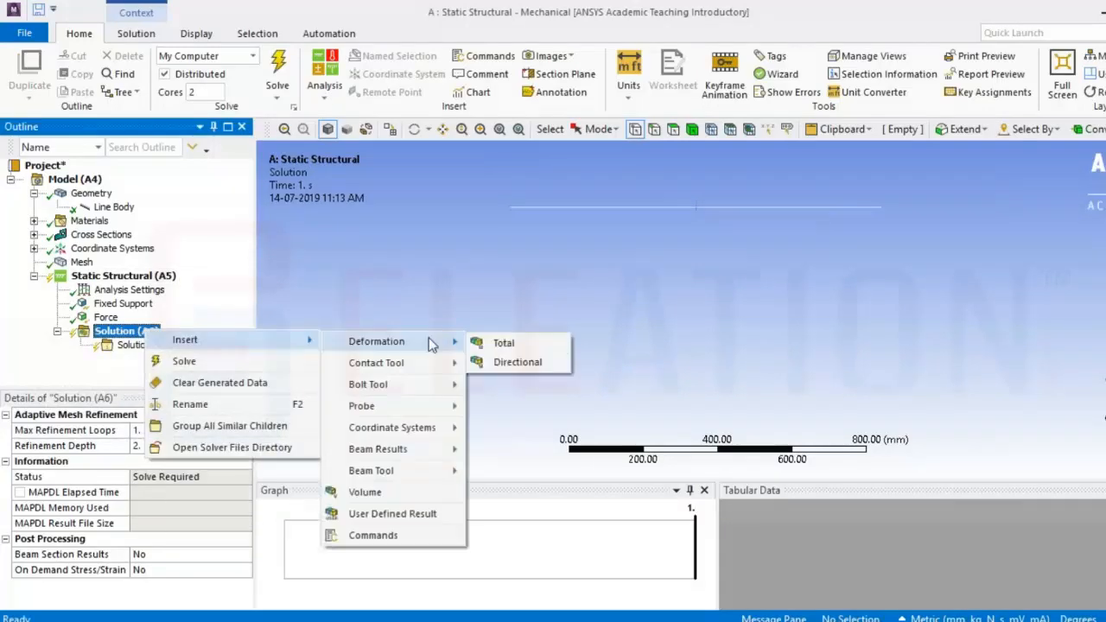
left_click(530, 348)
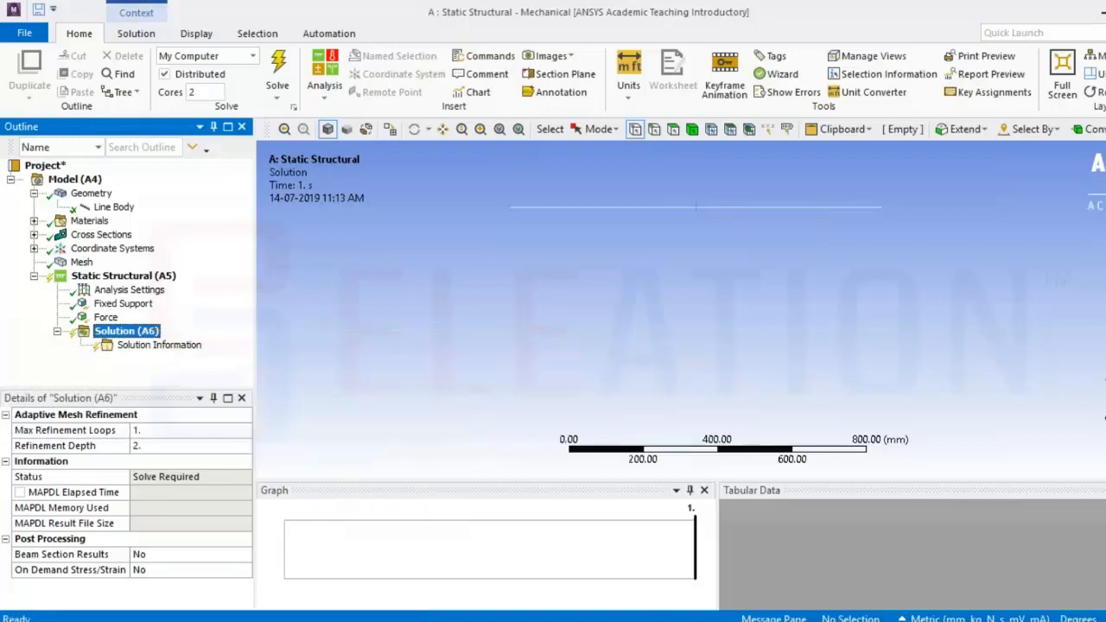
Insert a Beam Tool result under the Solution and expand it to show its stress results
right_click(156, 335)
mouse_move(270, 346)
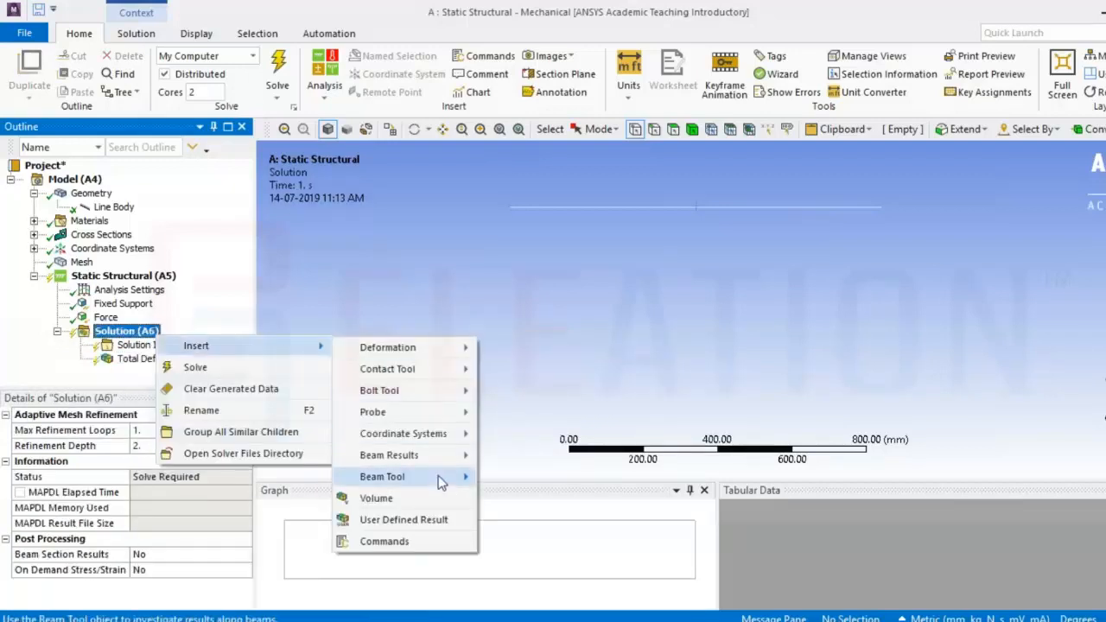
mouse_move(440, 482)
left_click(562, 478)
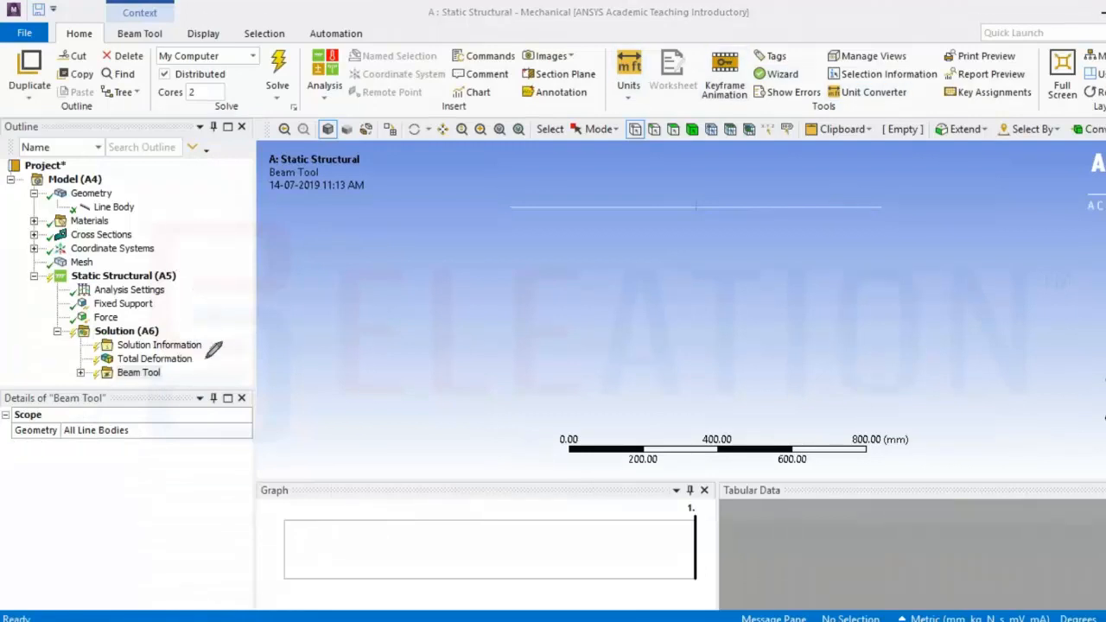
mouse_move(234, 360)
left_mouse_down()
mouse_move(208, 360)
mouse_move(208, 372)
left_mouse_up()
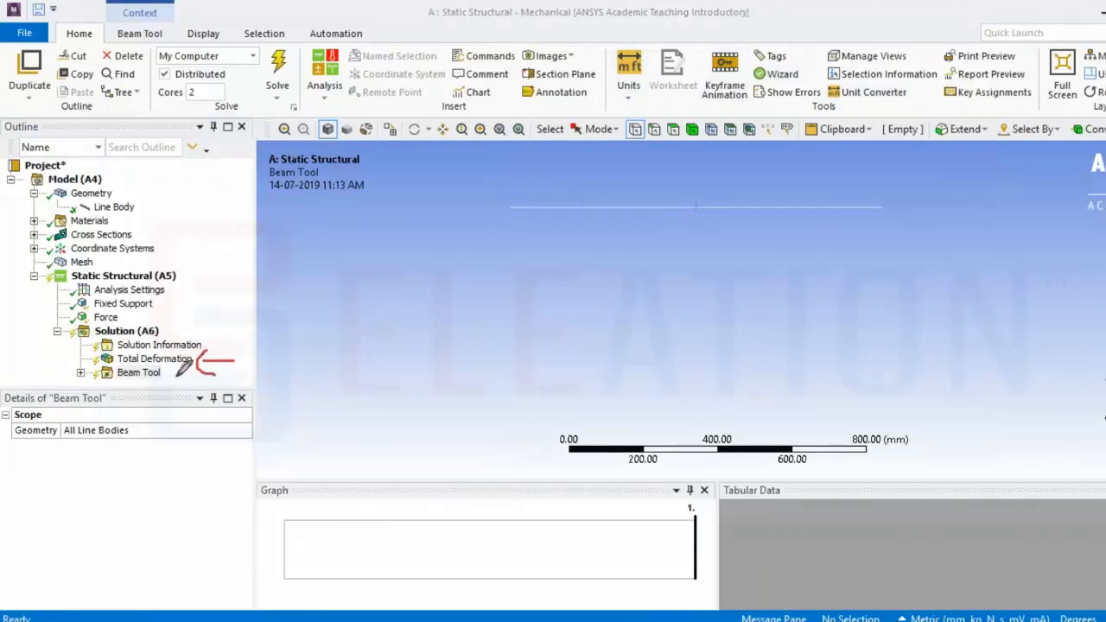
left_click(82, 374)
Widen the outline panel and solve the analysis
left_click(314, 275)
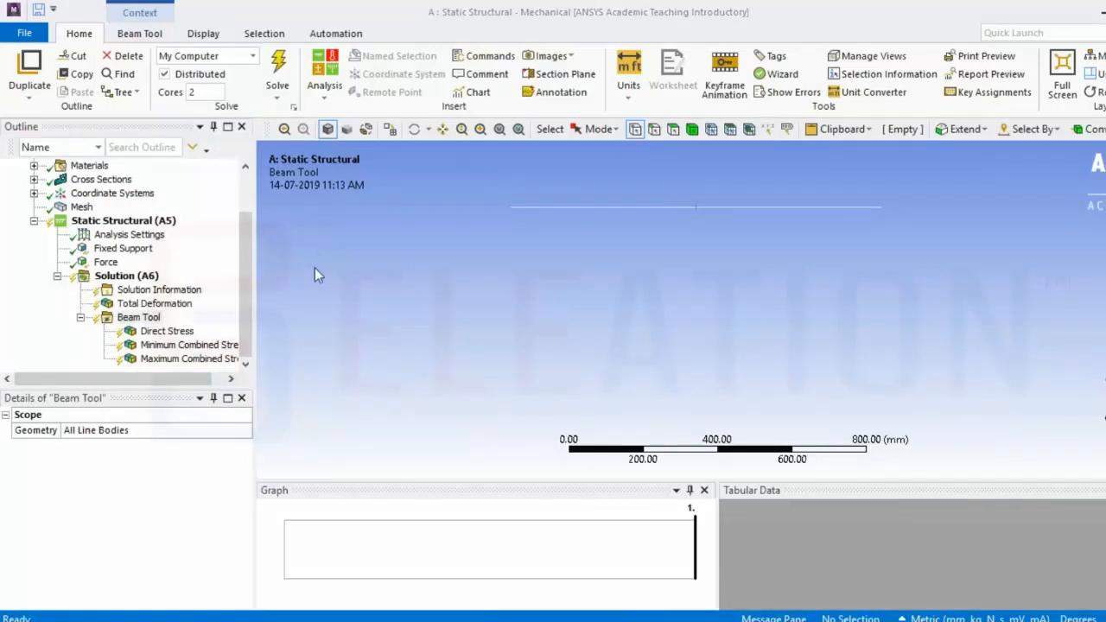
left_click_drag(255, 275, 282, 274)
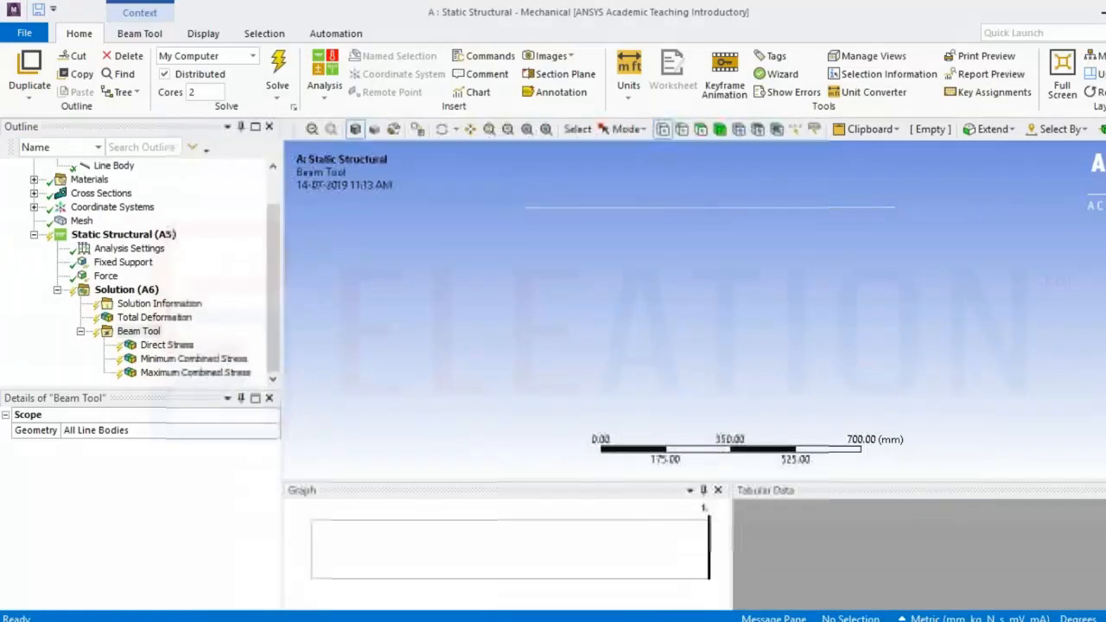
mouse_move(208, 316)
left_mouse_down()
mouse_move(221, 318)
mouse_move(206, 316)
mouse_move(258, 381)
mouse_move(315, 358)
mouse_move(276, 345)
mouse_move(281, 378)
left_mouse_up()
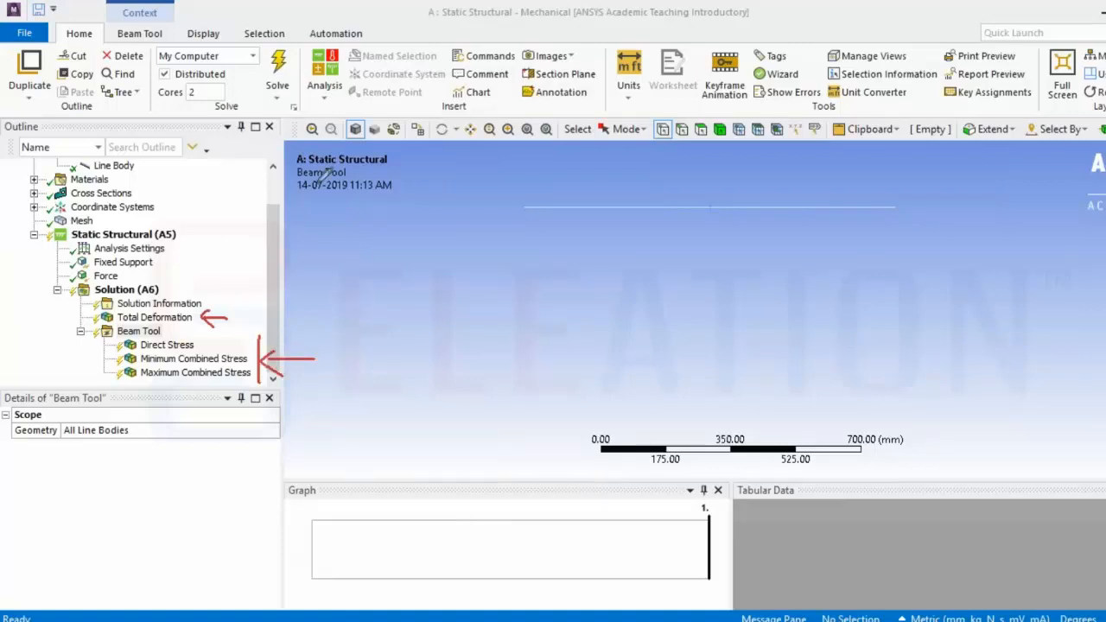
mouse_move(304, 42)
left_mouse_down()
mouse_move(294, 33)
mouse_move(259, 91)
mouse_move(309, 53)
left_mouse_up()
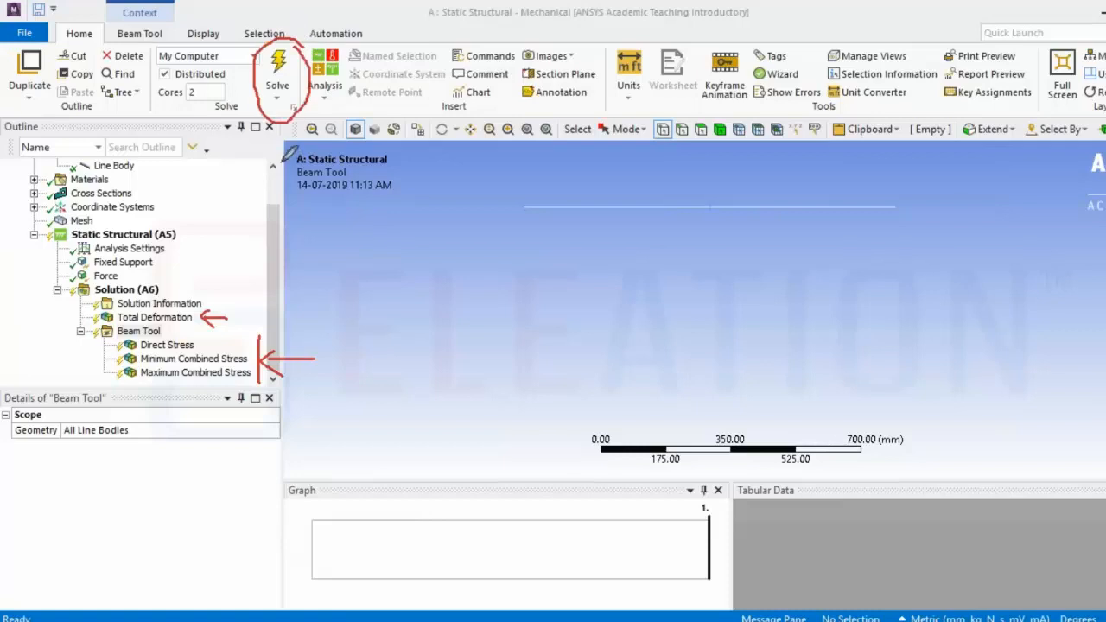
mouse_move(280, 145)
left_mouse_down()
mouse_move(269, 242)
mouse_move(256, 167)
left_mouse_up()
mouse_move(255, 168)
left_mouse_down()
mouse_move(276, 131)
mouse_move(311, 166)
left_mouse_up()
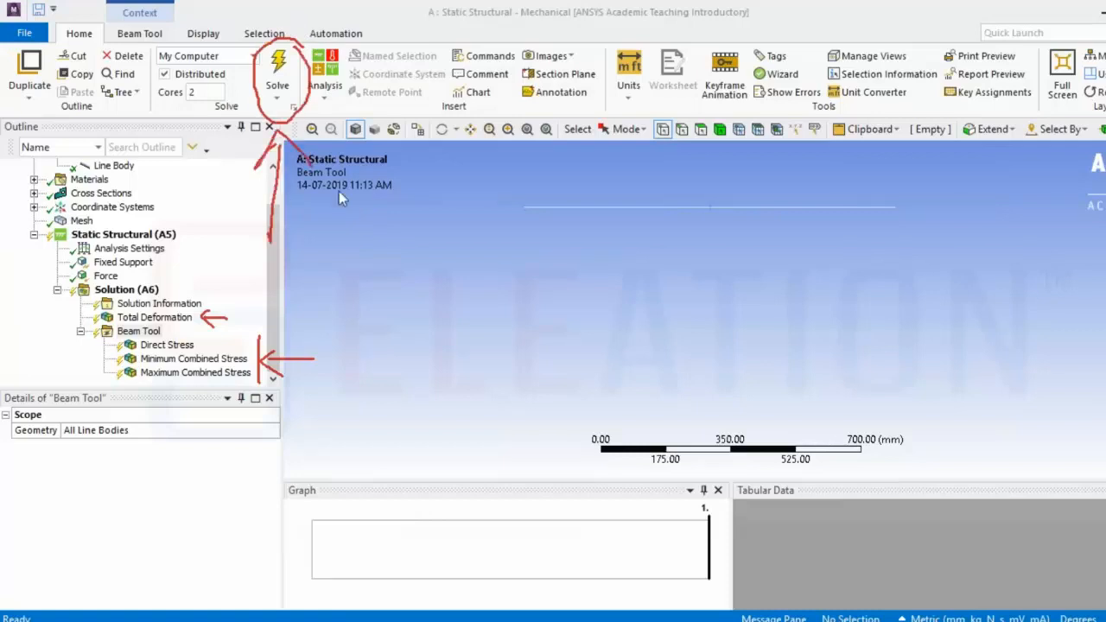
left_click(277, 69)
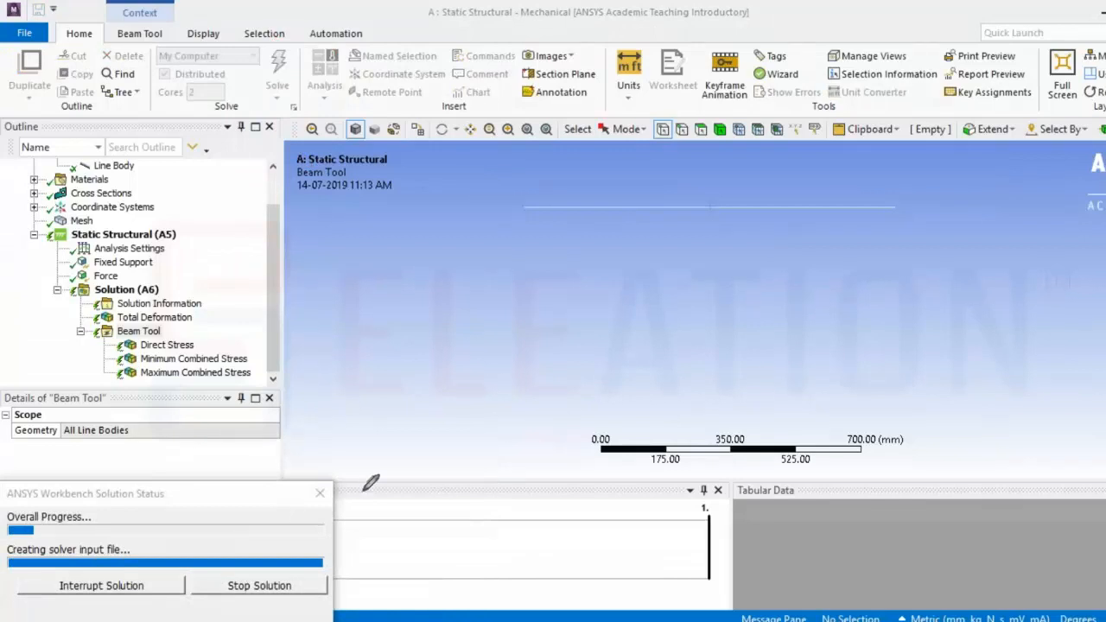
mouse_move(370, 481)
left_mouse_down()
mouse_move(12, 469)
mouse_move(25, 592)
mouse_move(314, 585)
mouse_move(363, 480)
left_mouse_up()
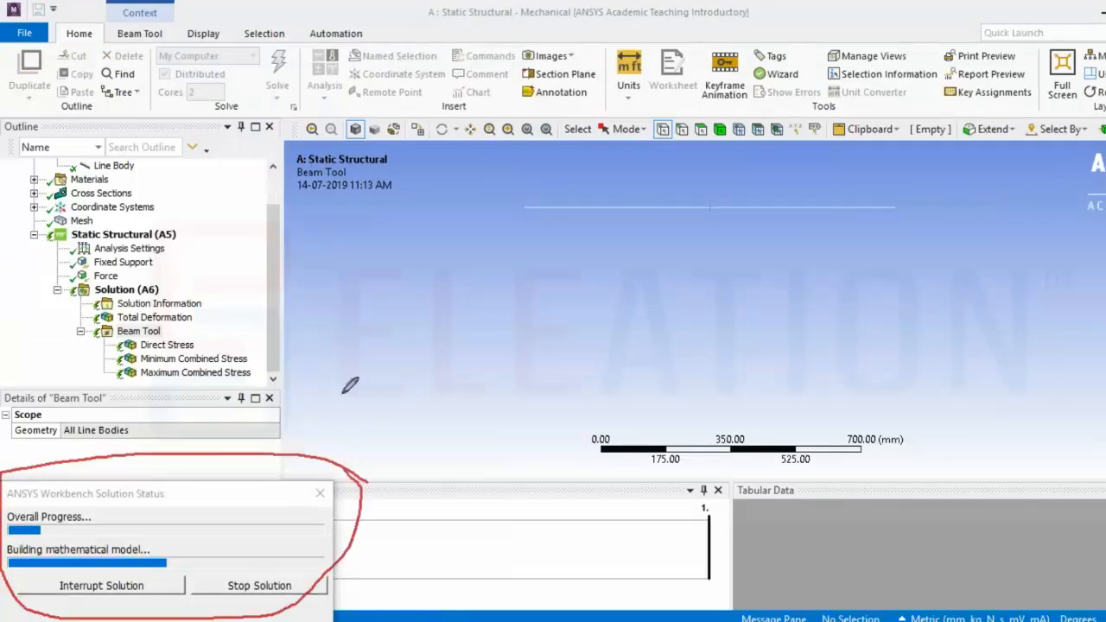
mouse_move(344, 330)
left_mouse_down()
mouse_move(304, 449)
mouse_move(337, 435)
left_mouse_up()
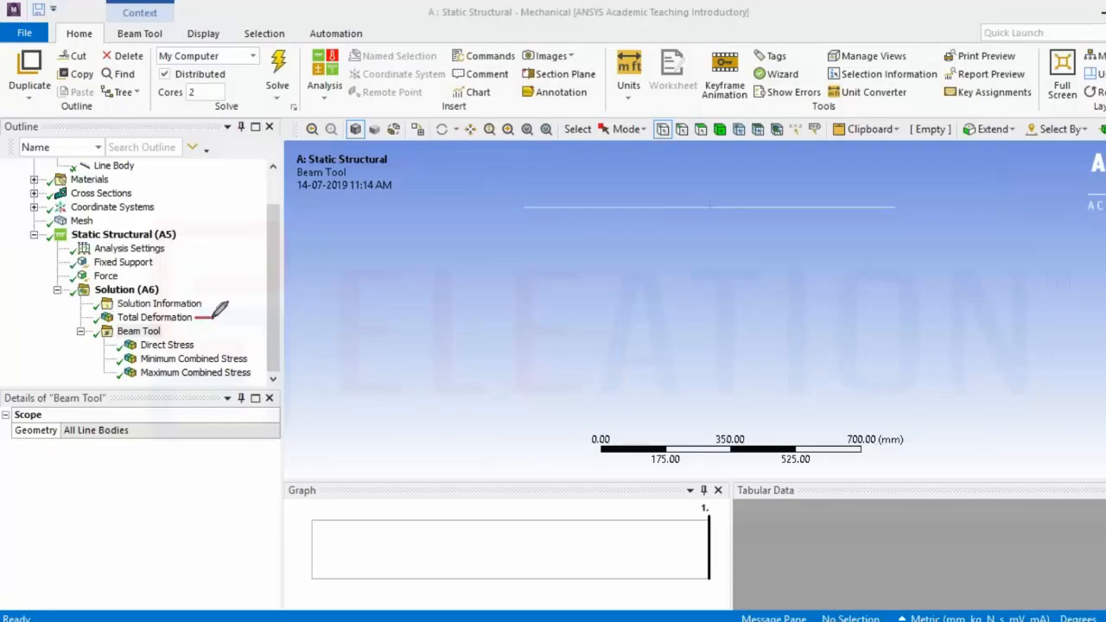
left_click_drag(213, 317, 195, 319)
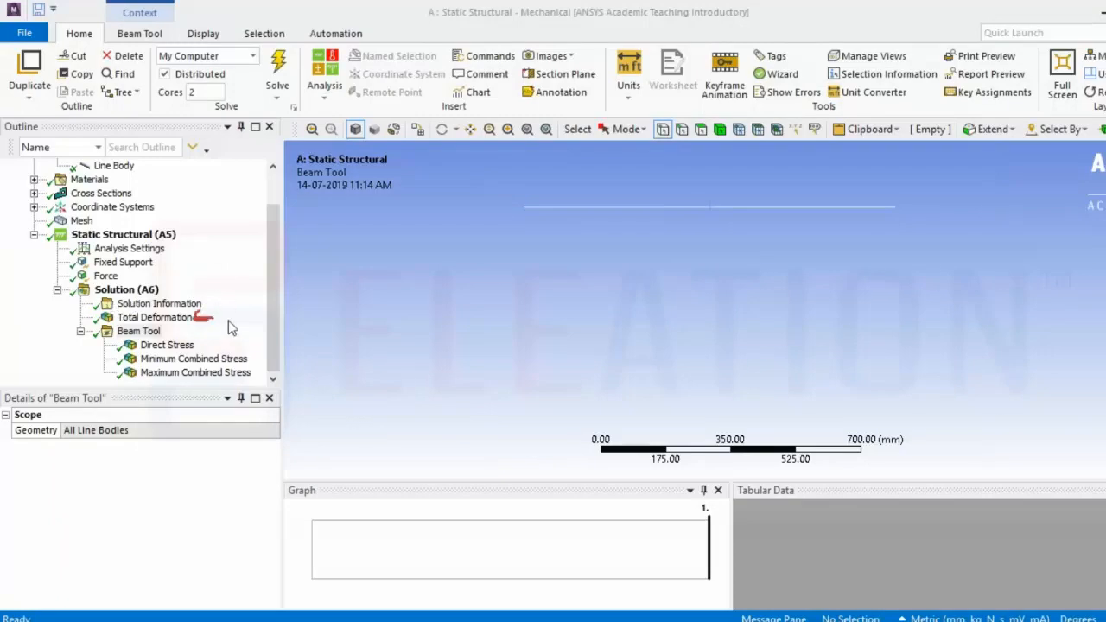
Display the Total Deformation result and rotate the view slightly to examine the bent beam
left_click(155, 317)
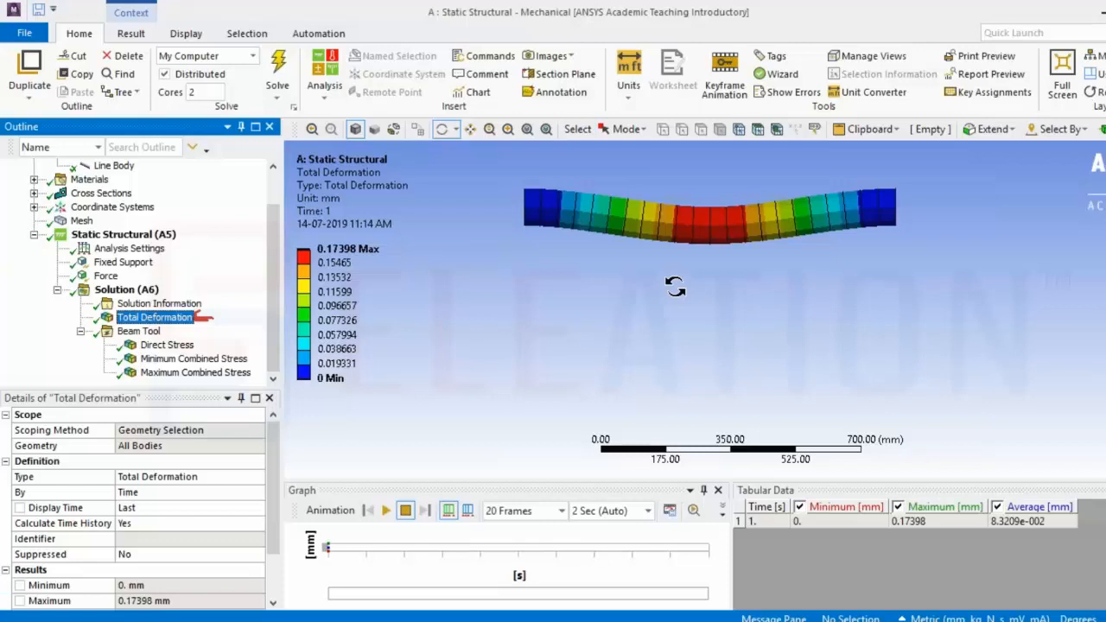
middle_click_drag(674, 288, 671, 323, "ctrl")
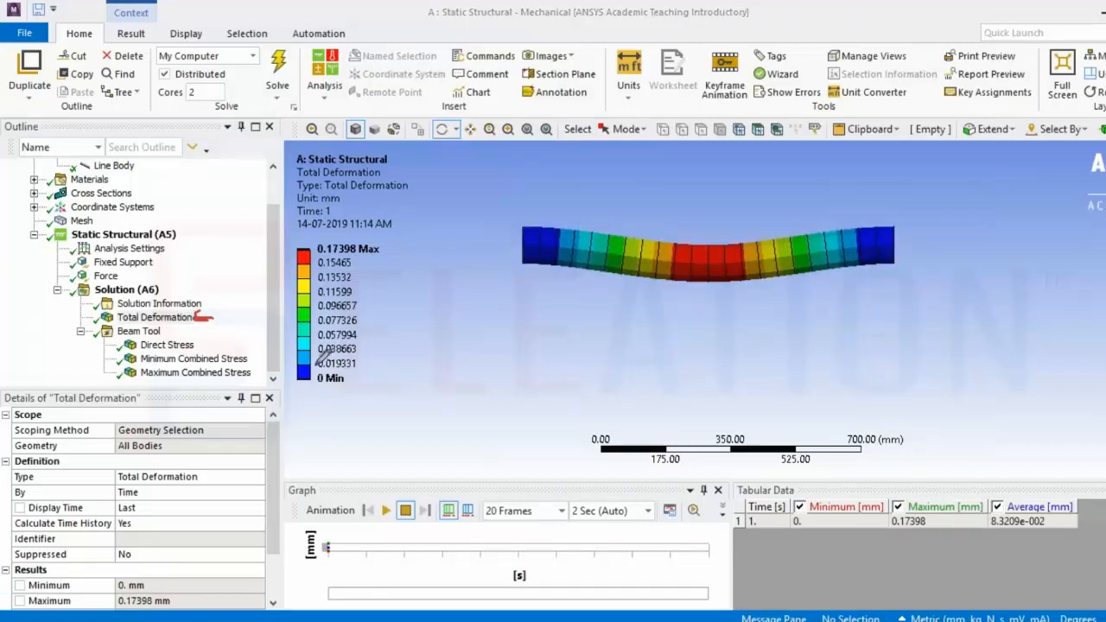
mouse_move(118, 353)
left_mouse_down()
mouse_move(110, 381)
mouse_move(76, 367)
mouse_move(86, 367)
mouse_move(76, 377)
left_mouse_up()
right_click(204, 318)
left_click(211, 325)
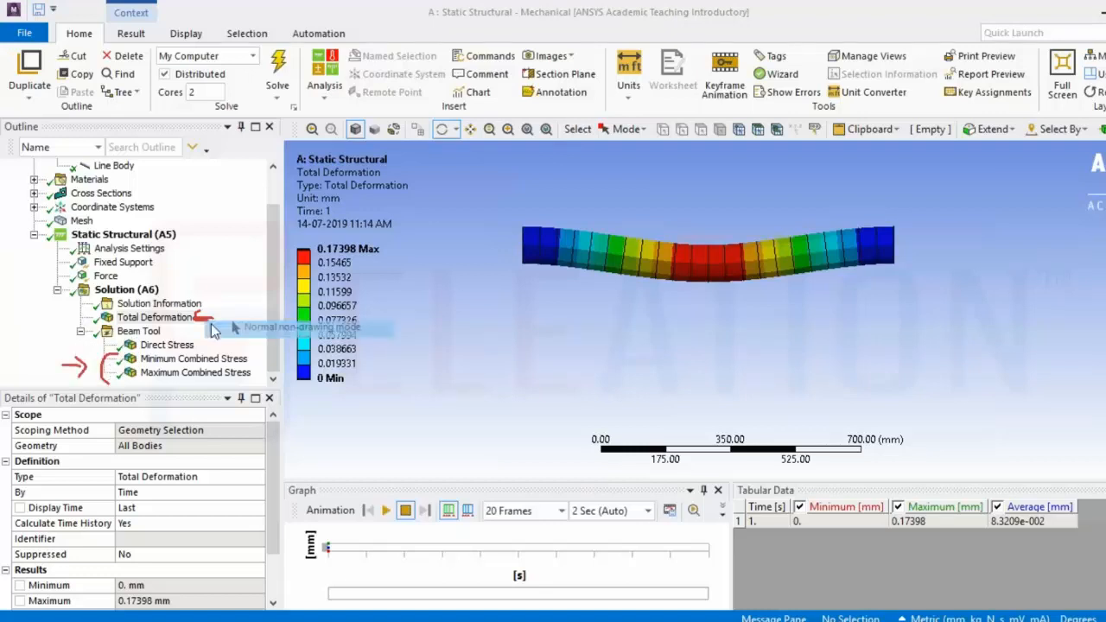
Display the Minimum and Maximum Combined Stress results and play the result animation
left_click(183, 358)
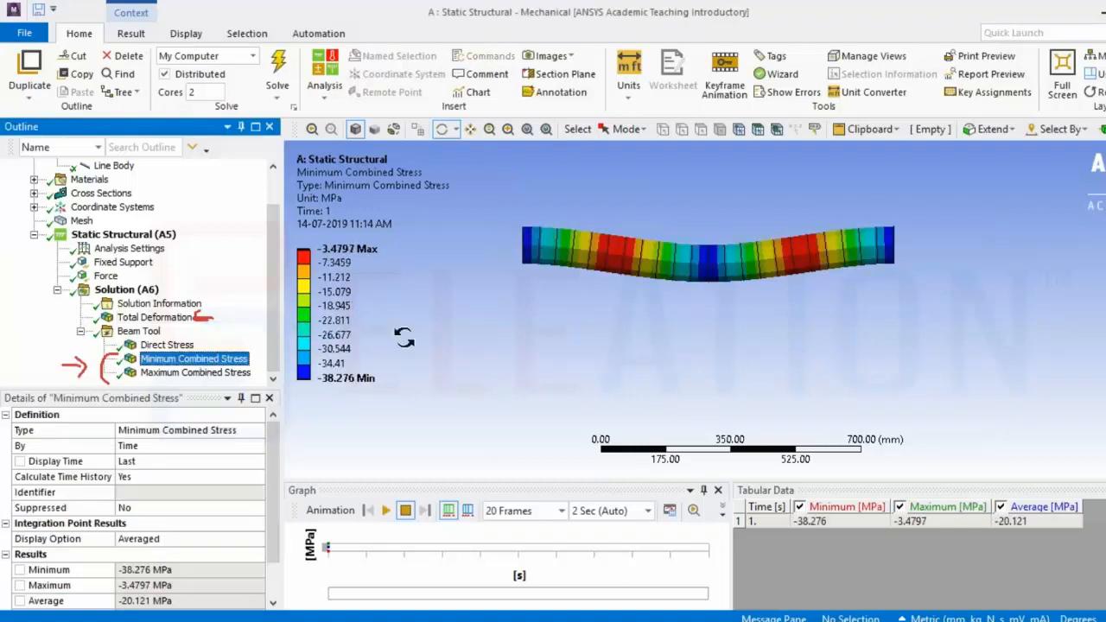
left_click(208, 372)
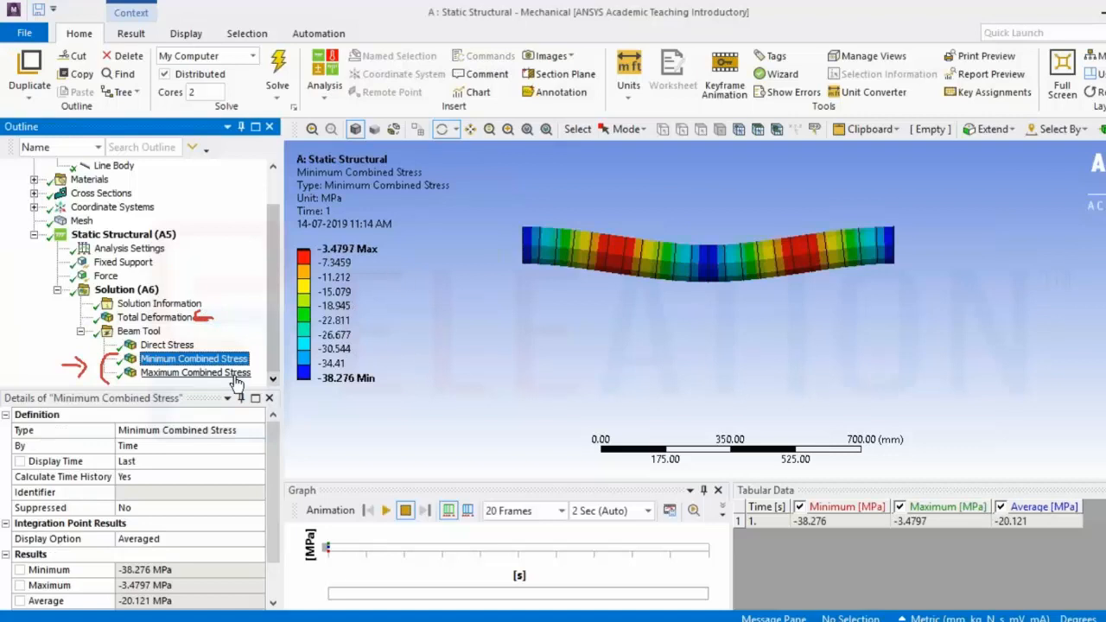
left_click(385, 510)
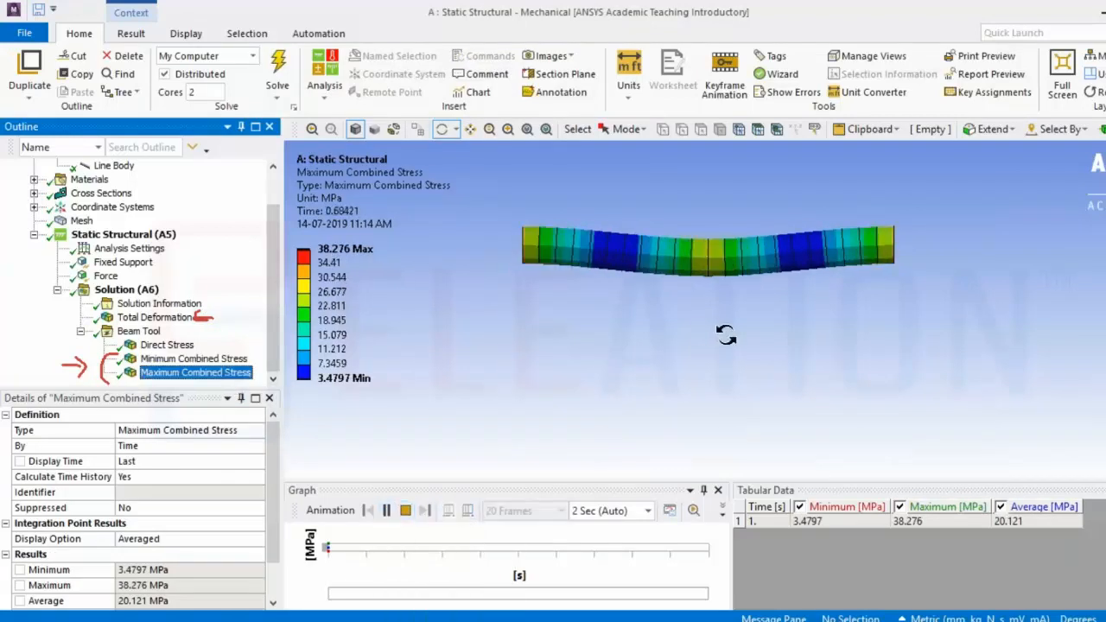